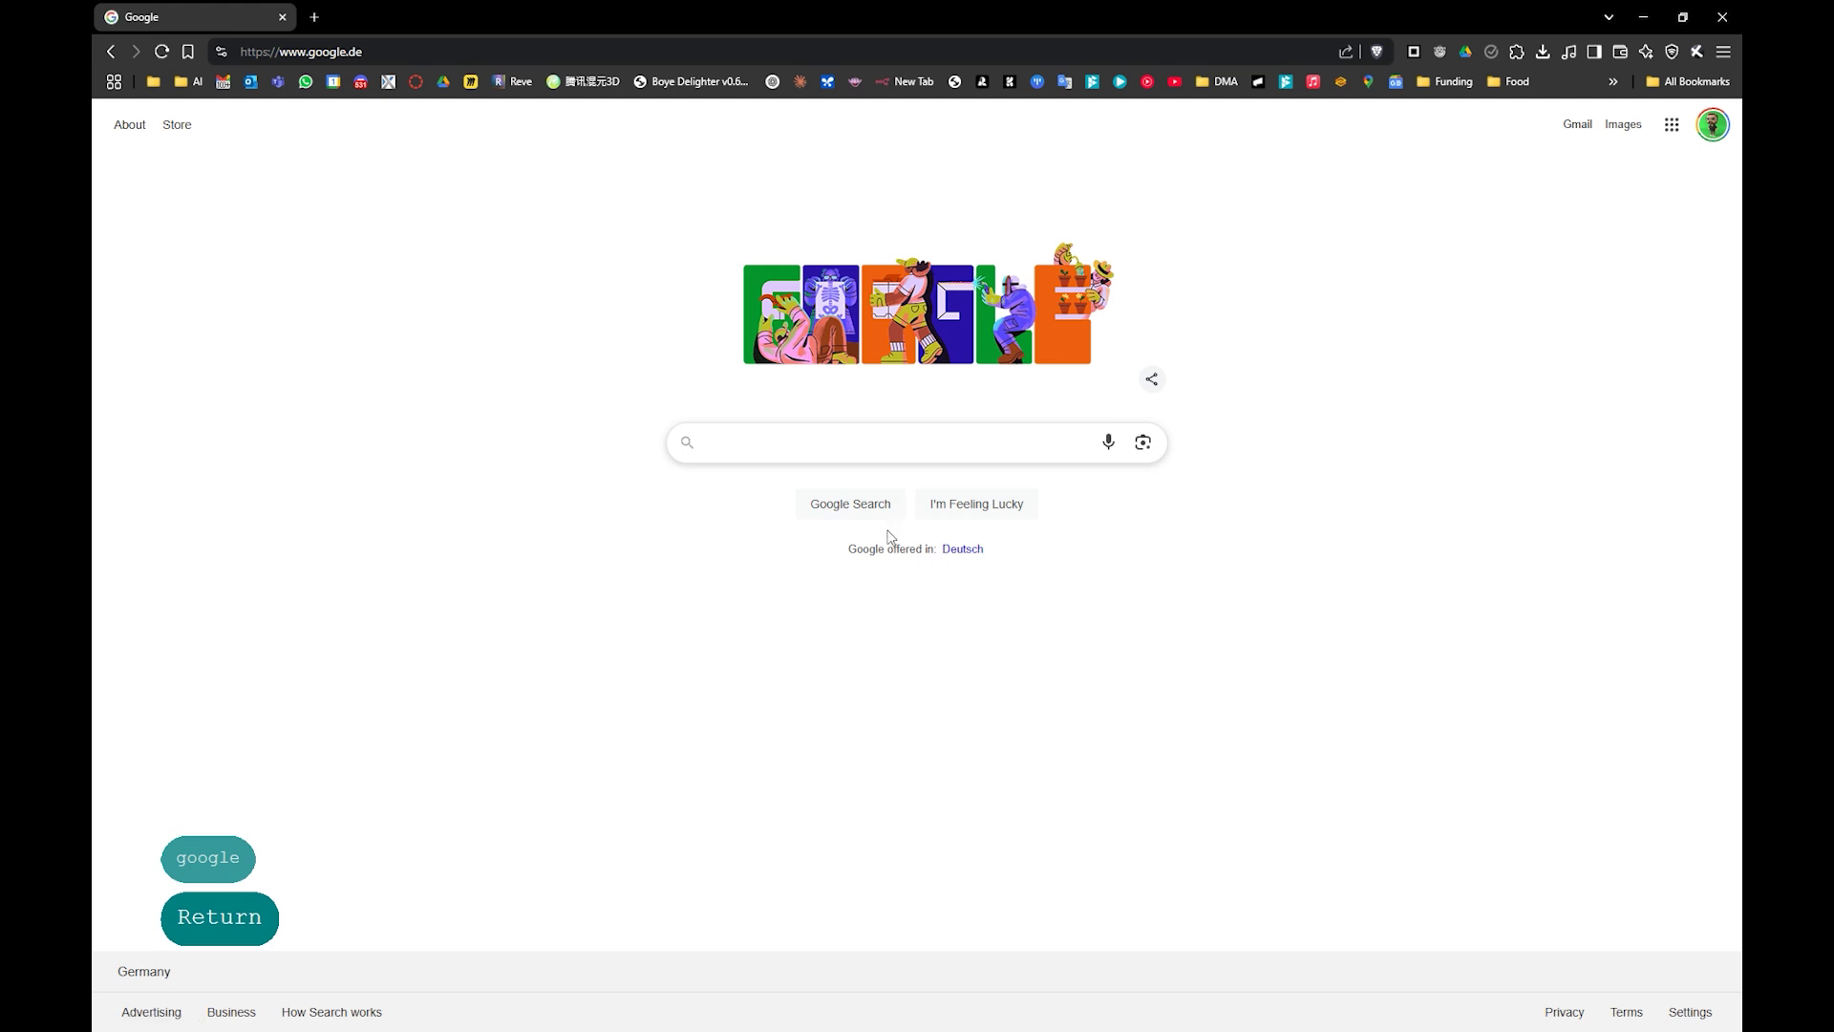
# - Search Google for "comfyui" and open the comfyanonymous/ComfyUI GitHub repository from the results
pyautogui.click(791, 441)
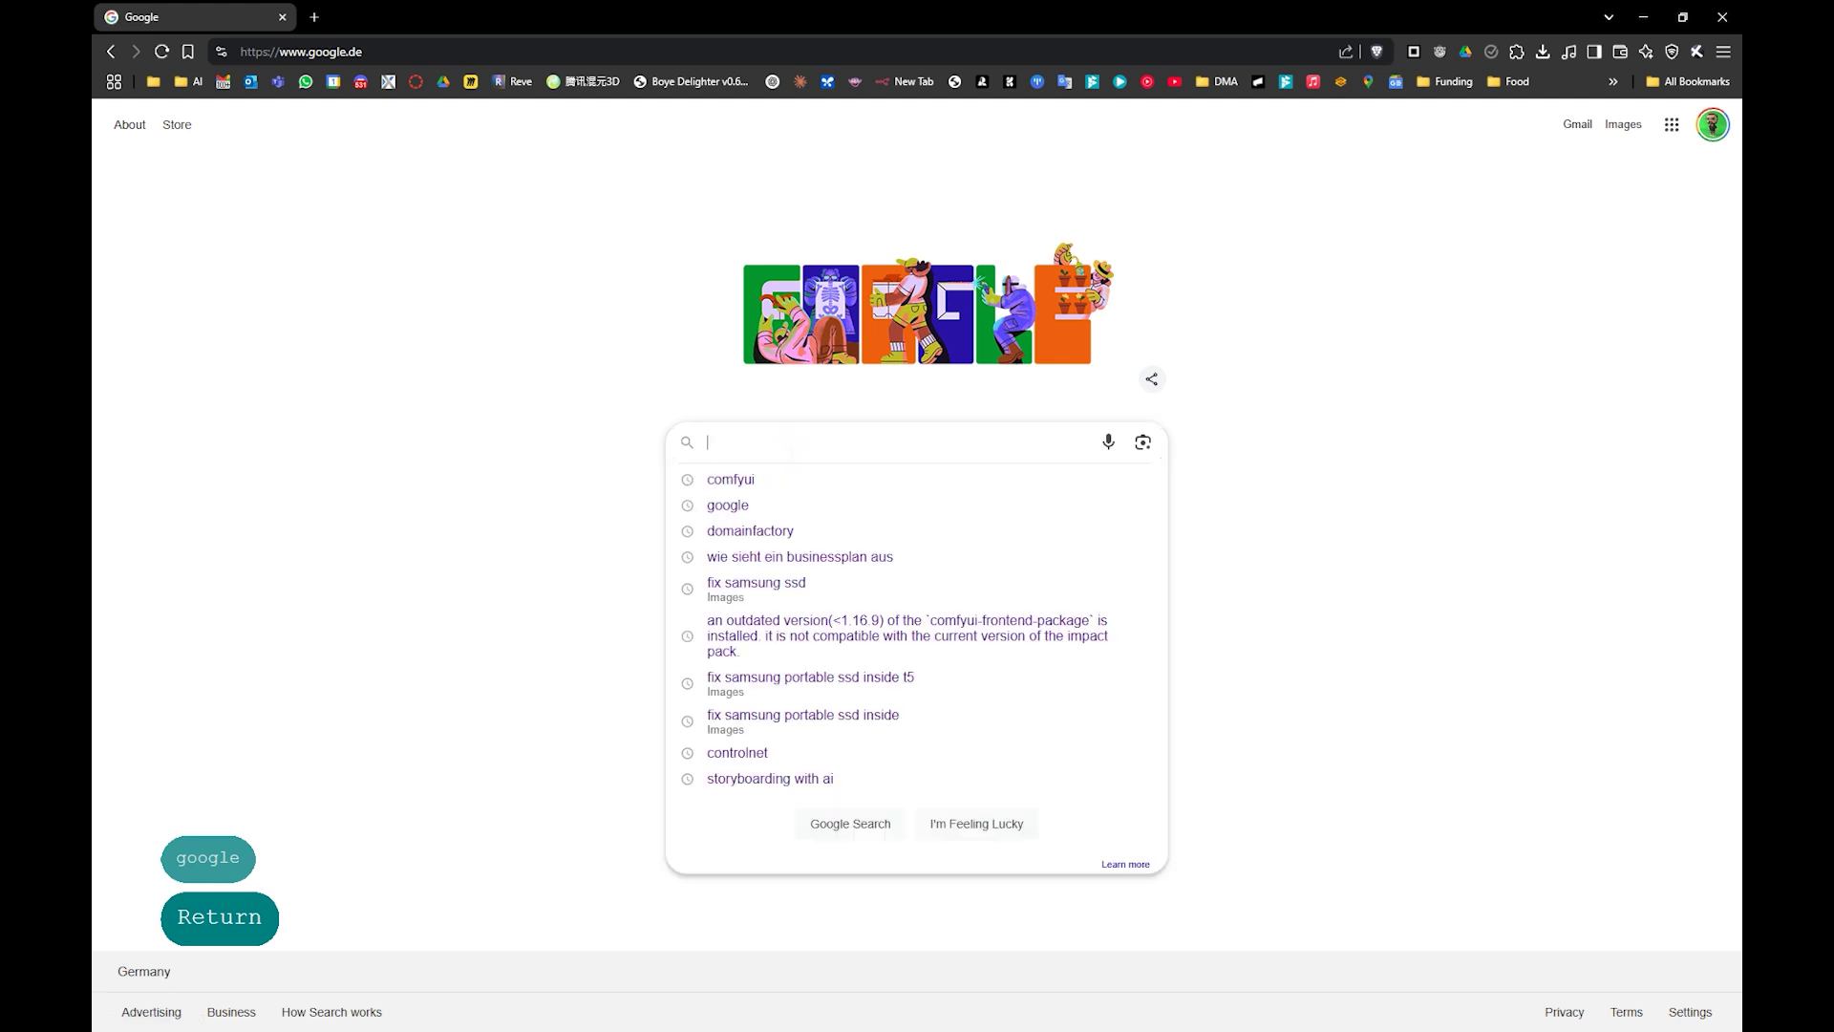
pyautogui.write('comfy')
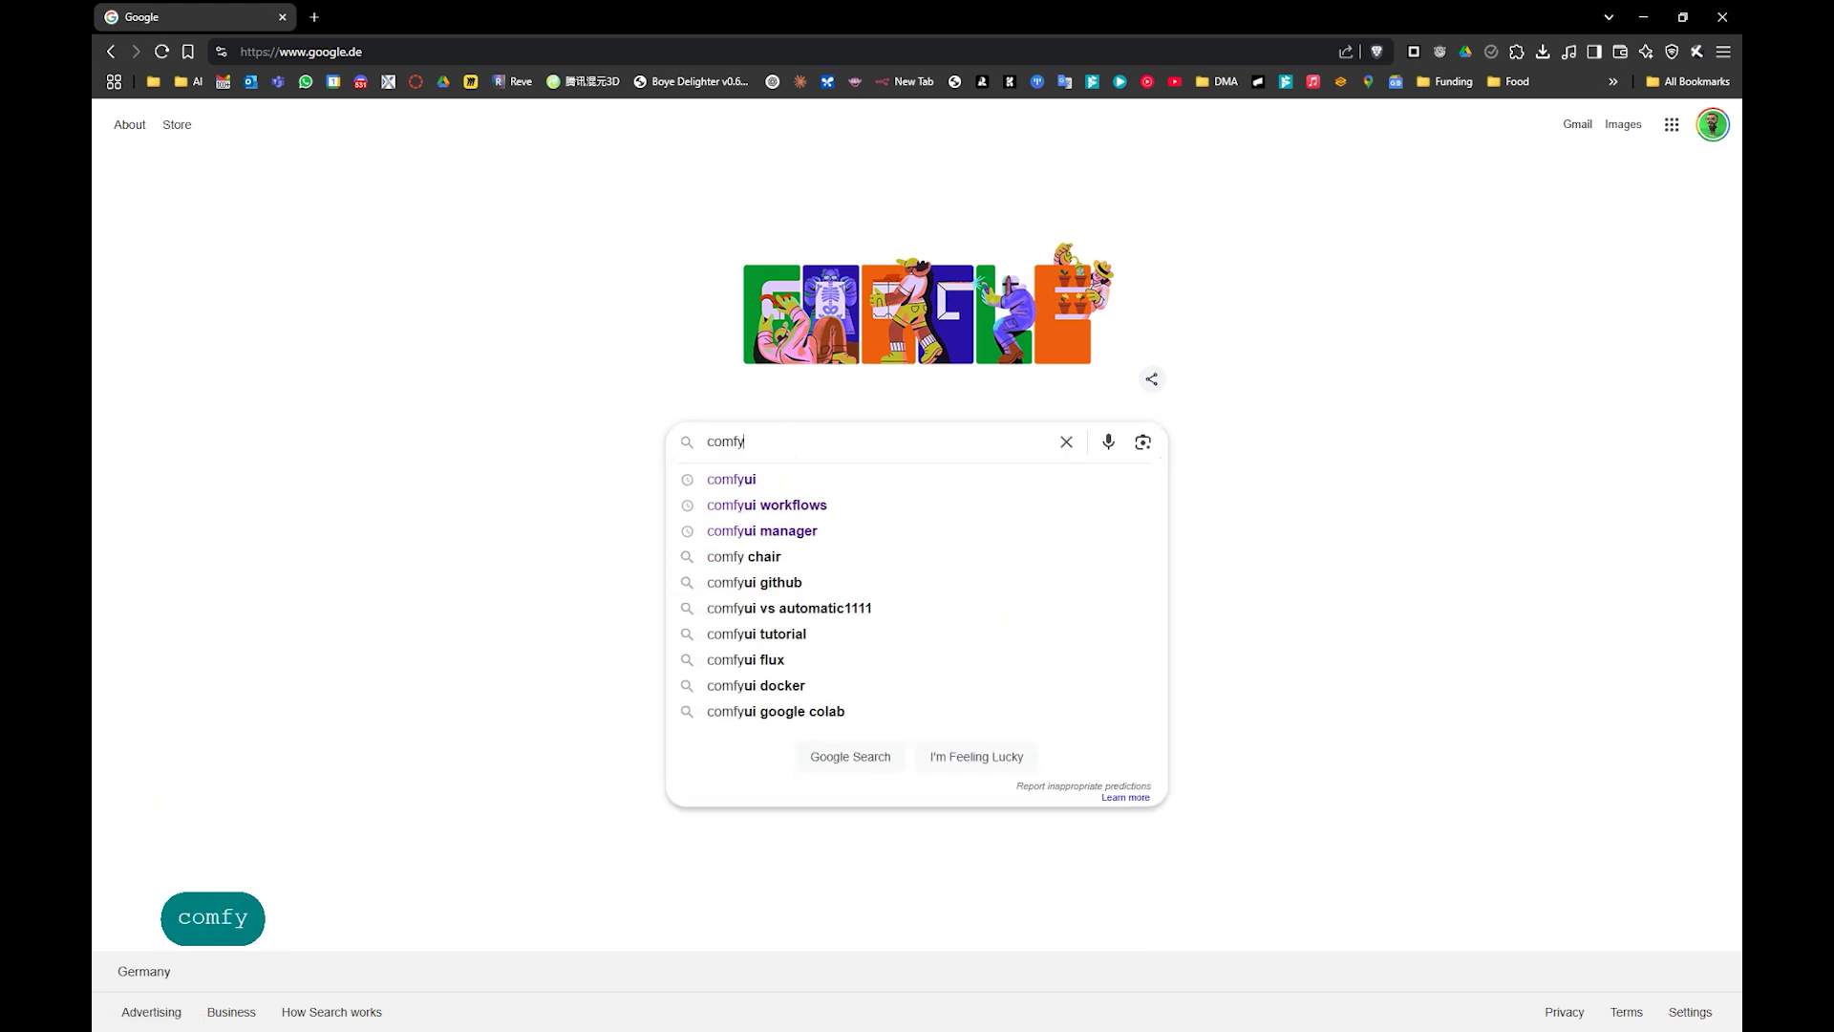
pyautogui.press('Down')
pyautogui.press('Return')
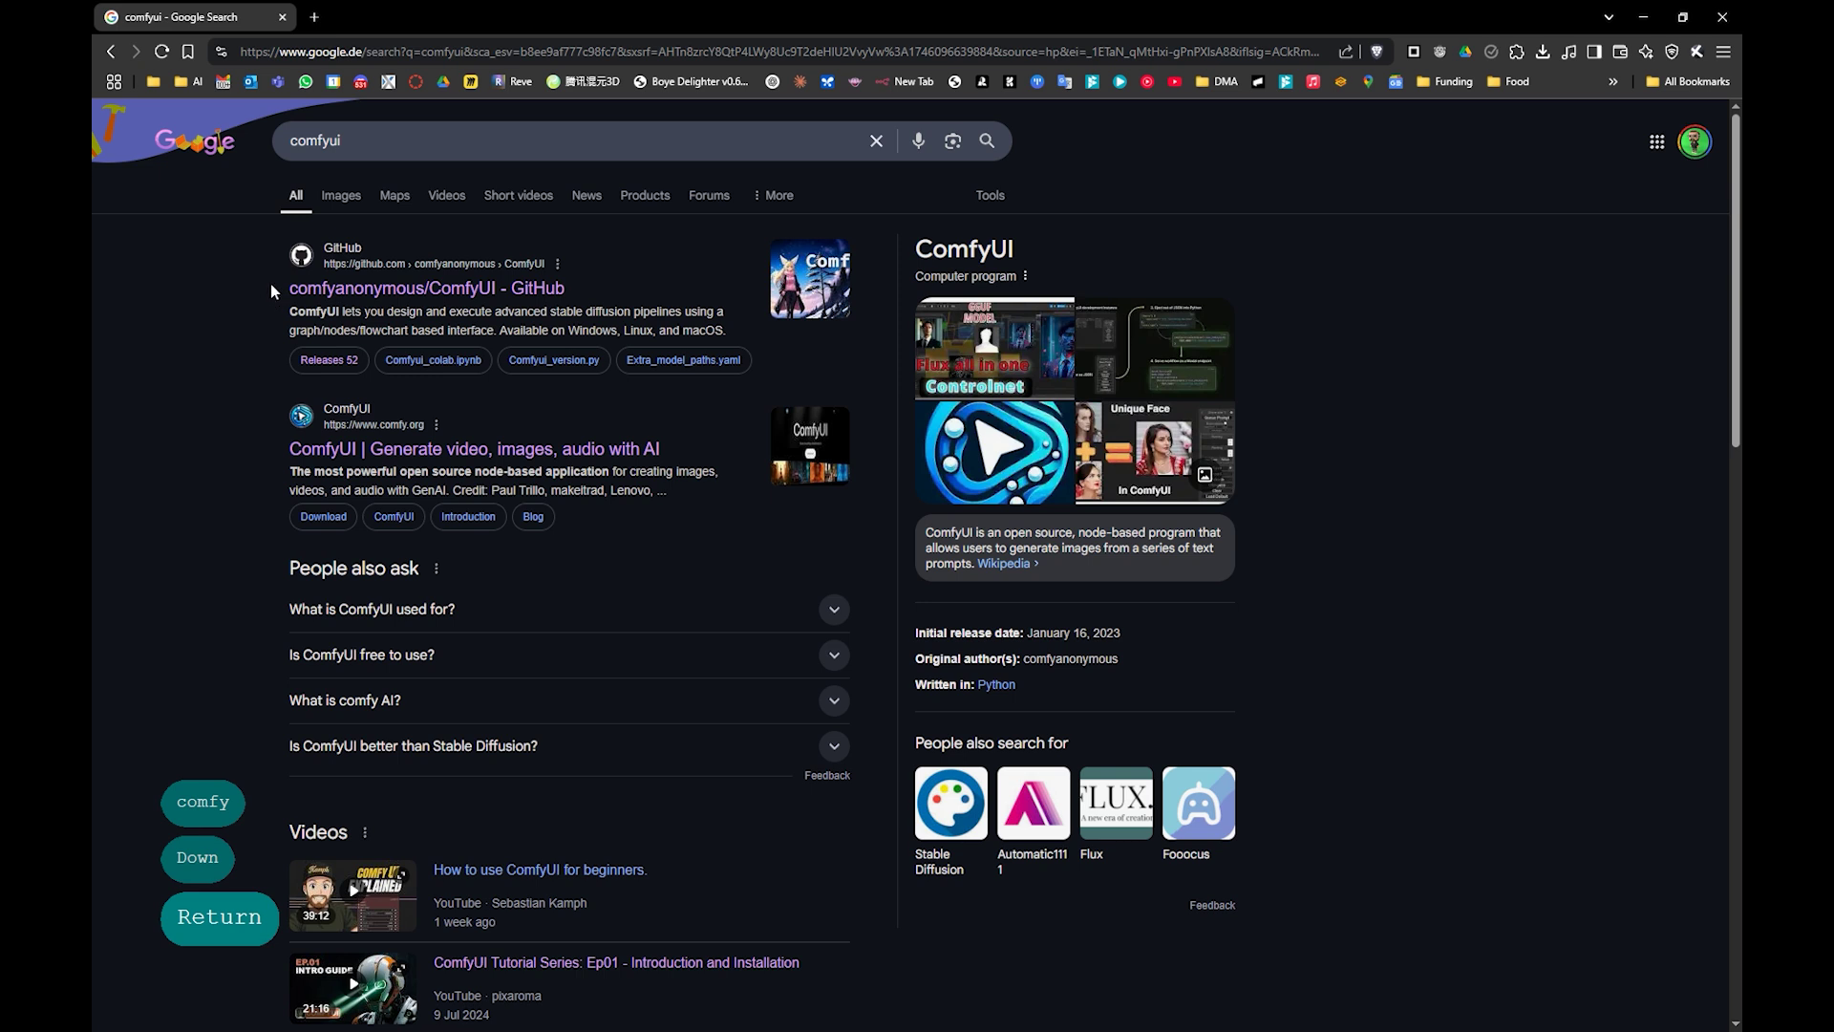
pyautogui.click(457, 289)
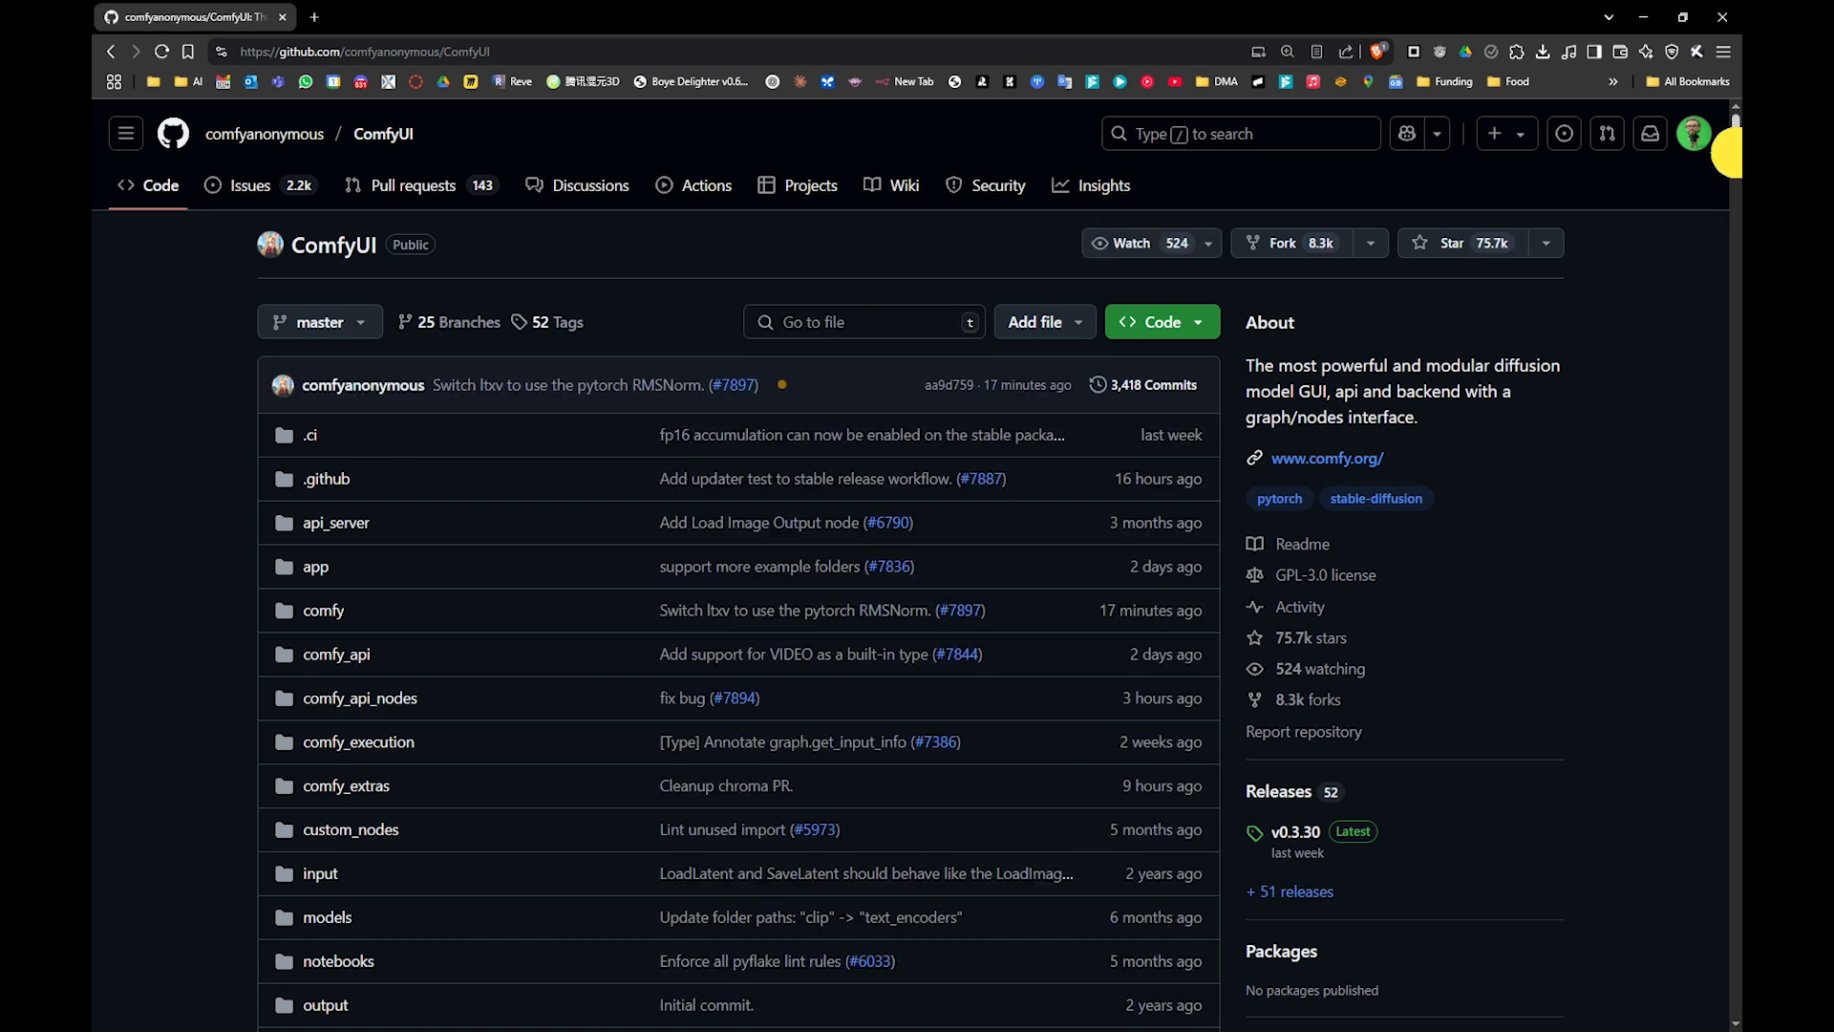
# - Find the Windows Portable Package installation section in the README and download the portable build from its direct link
pyautogui.moveTo(1727, 148); pyautogui.dragTo(1724, 331)
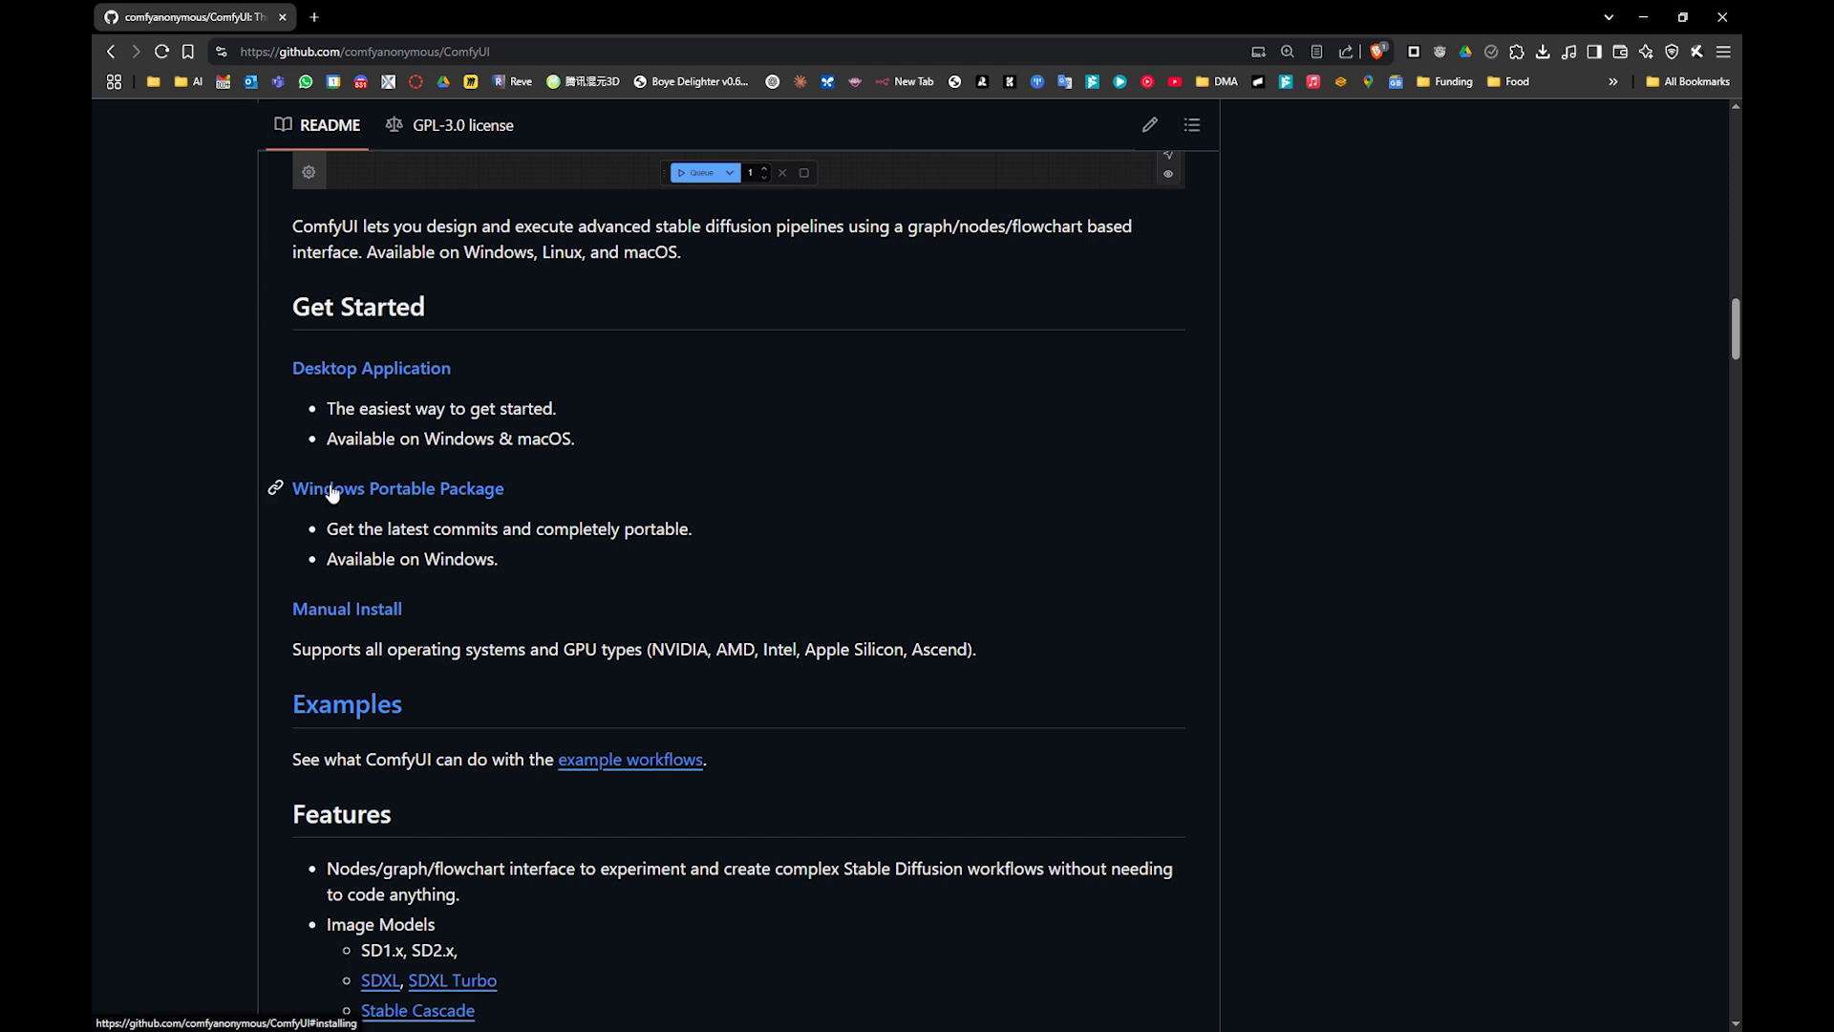
pyautogui.click(402, 499)
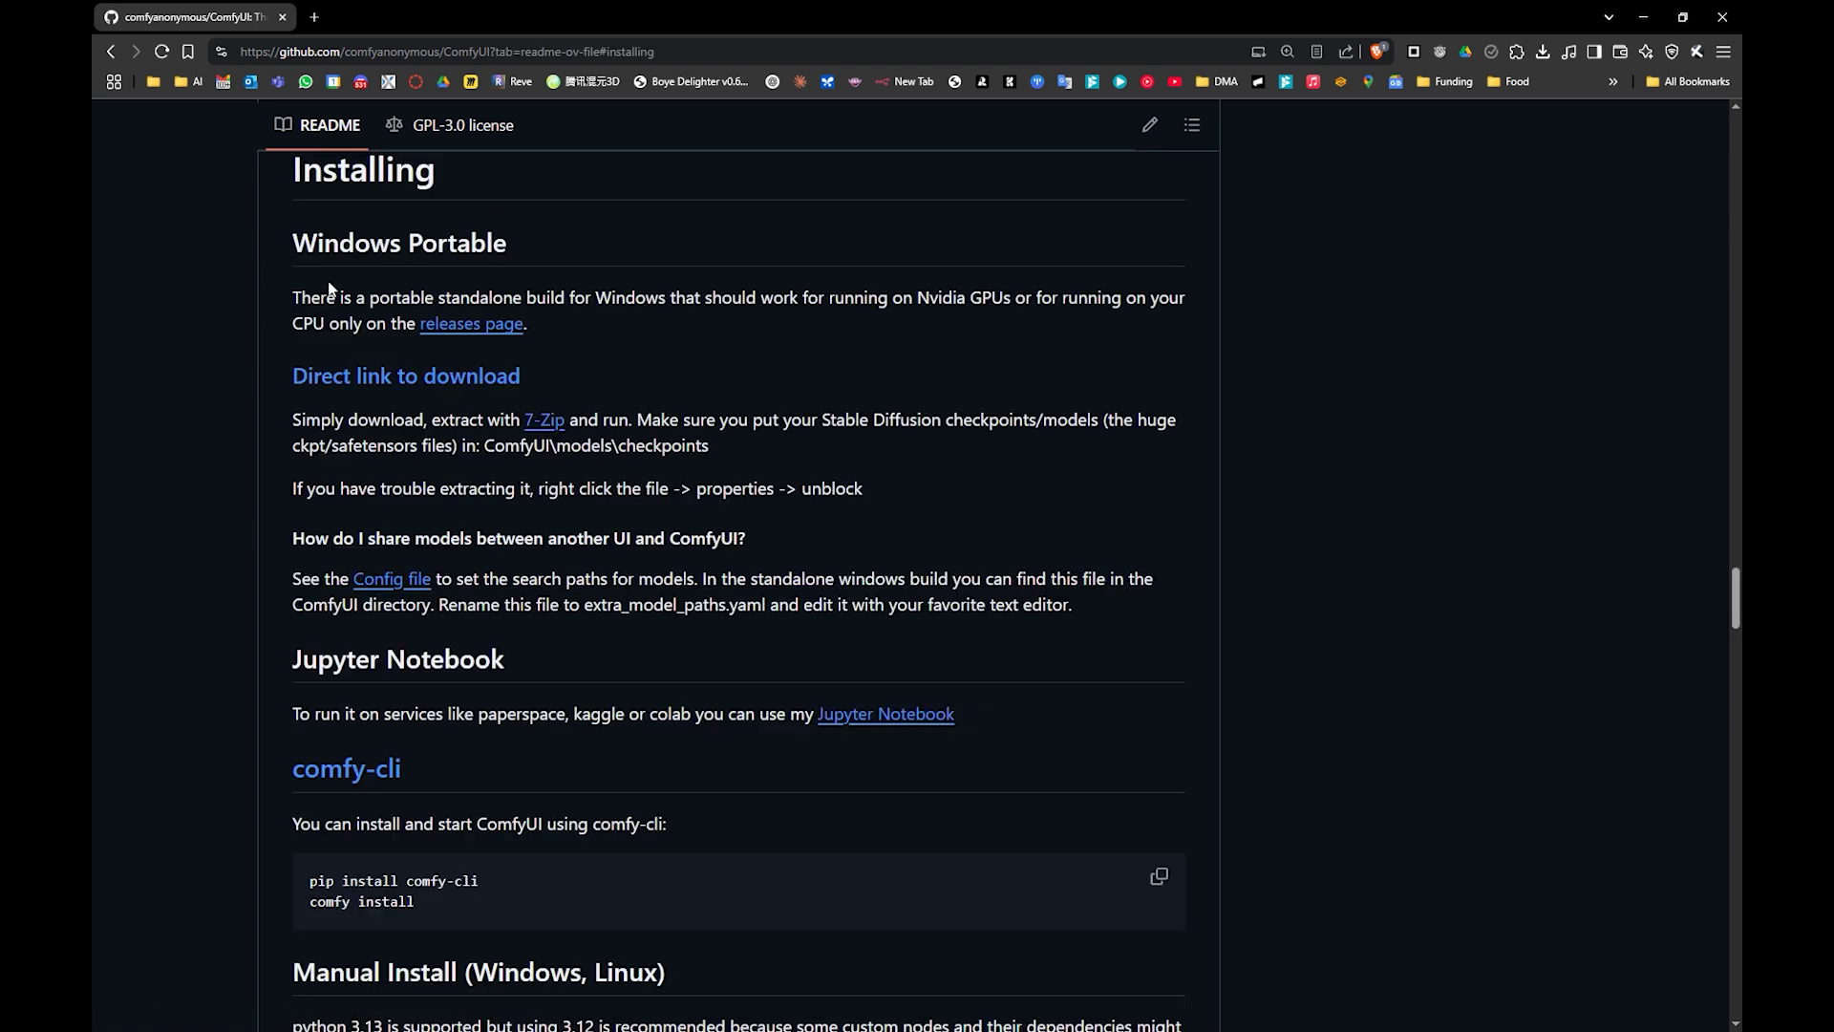
pyautogui.click(391, 380)
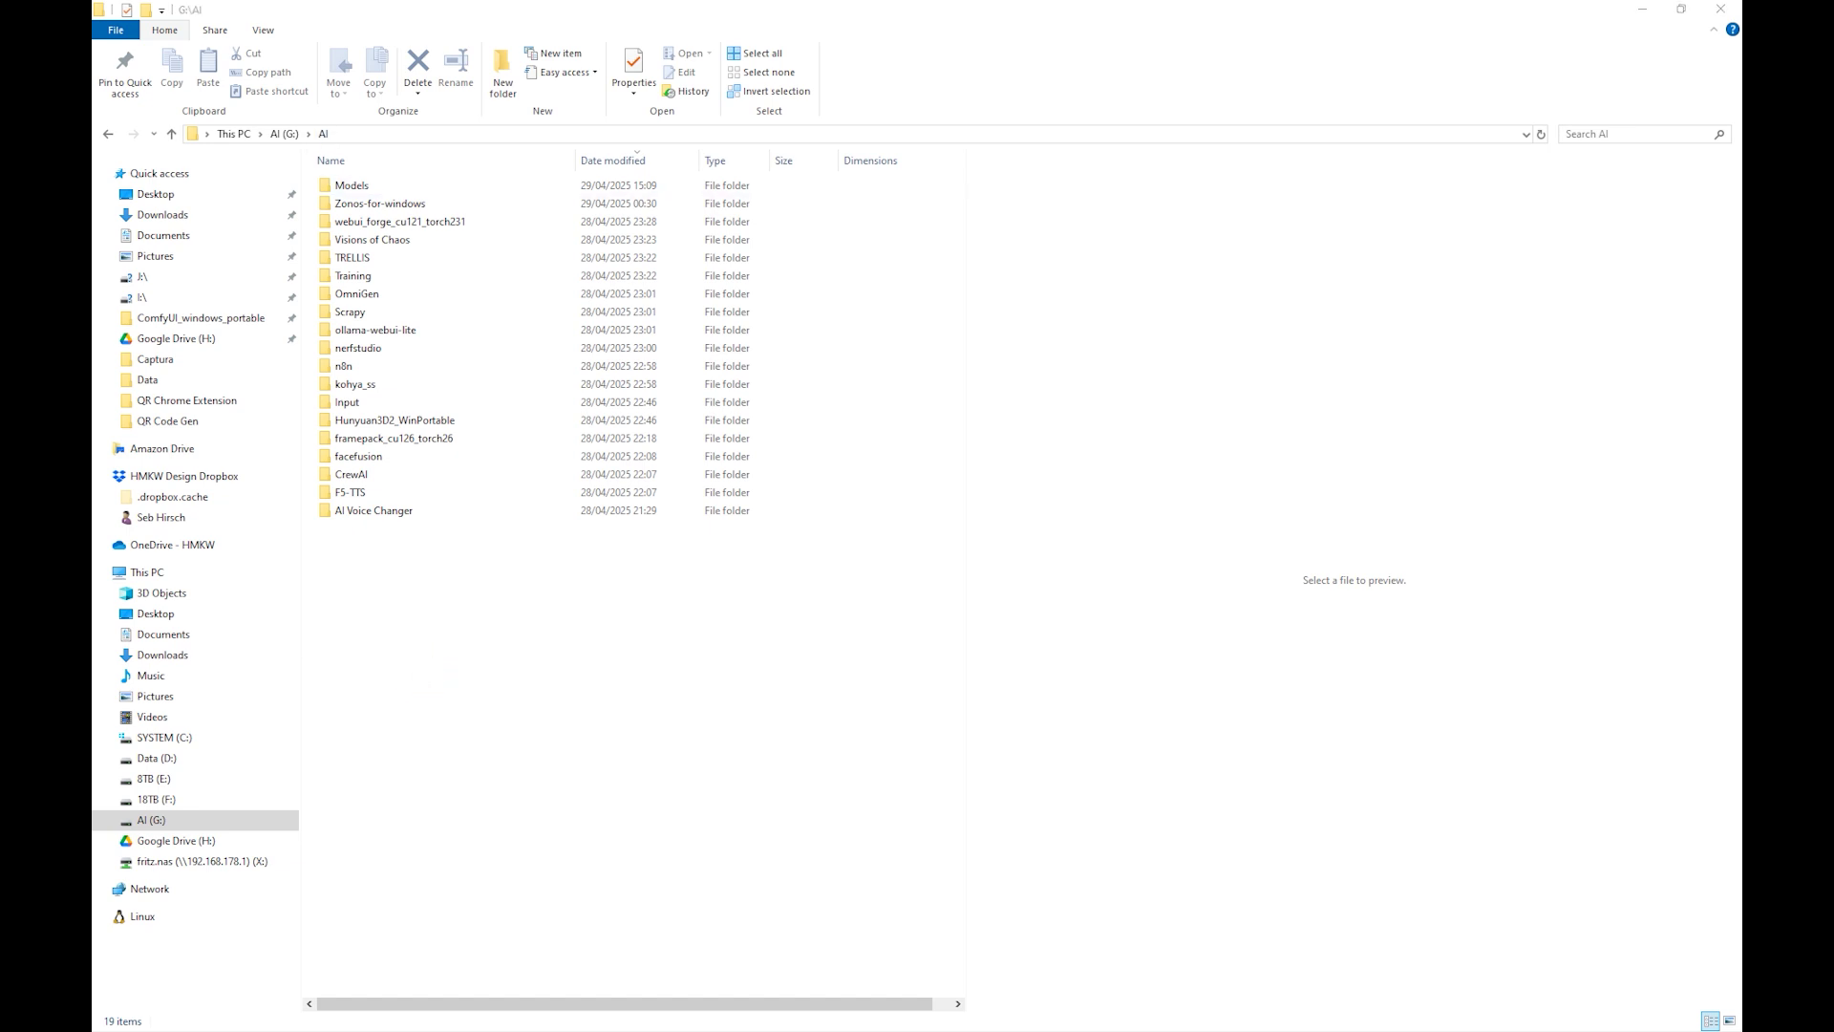
# - In File Explorer, place the archive ComfyUI_windows_portable_nvidia (1).7z in the G:\AI folder and extract it directly there
pyautogui.moveTo(114, 654); pyautogui.dragTo(465, 700)
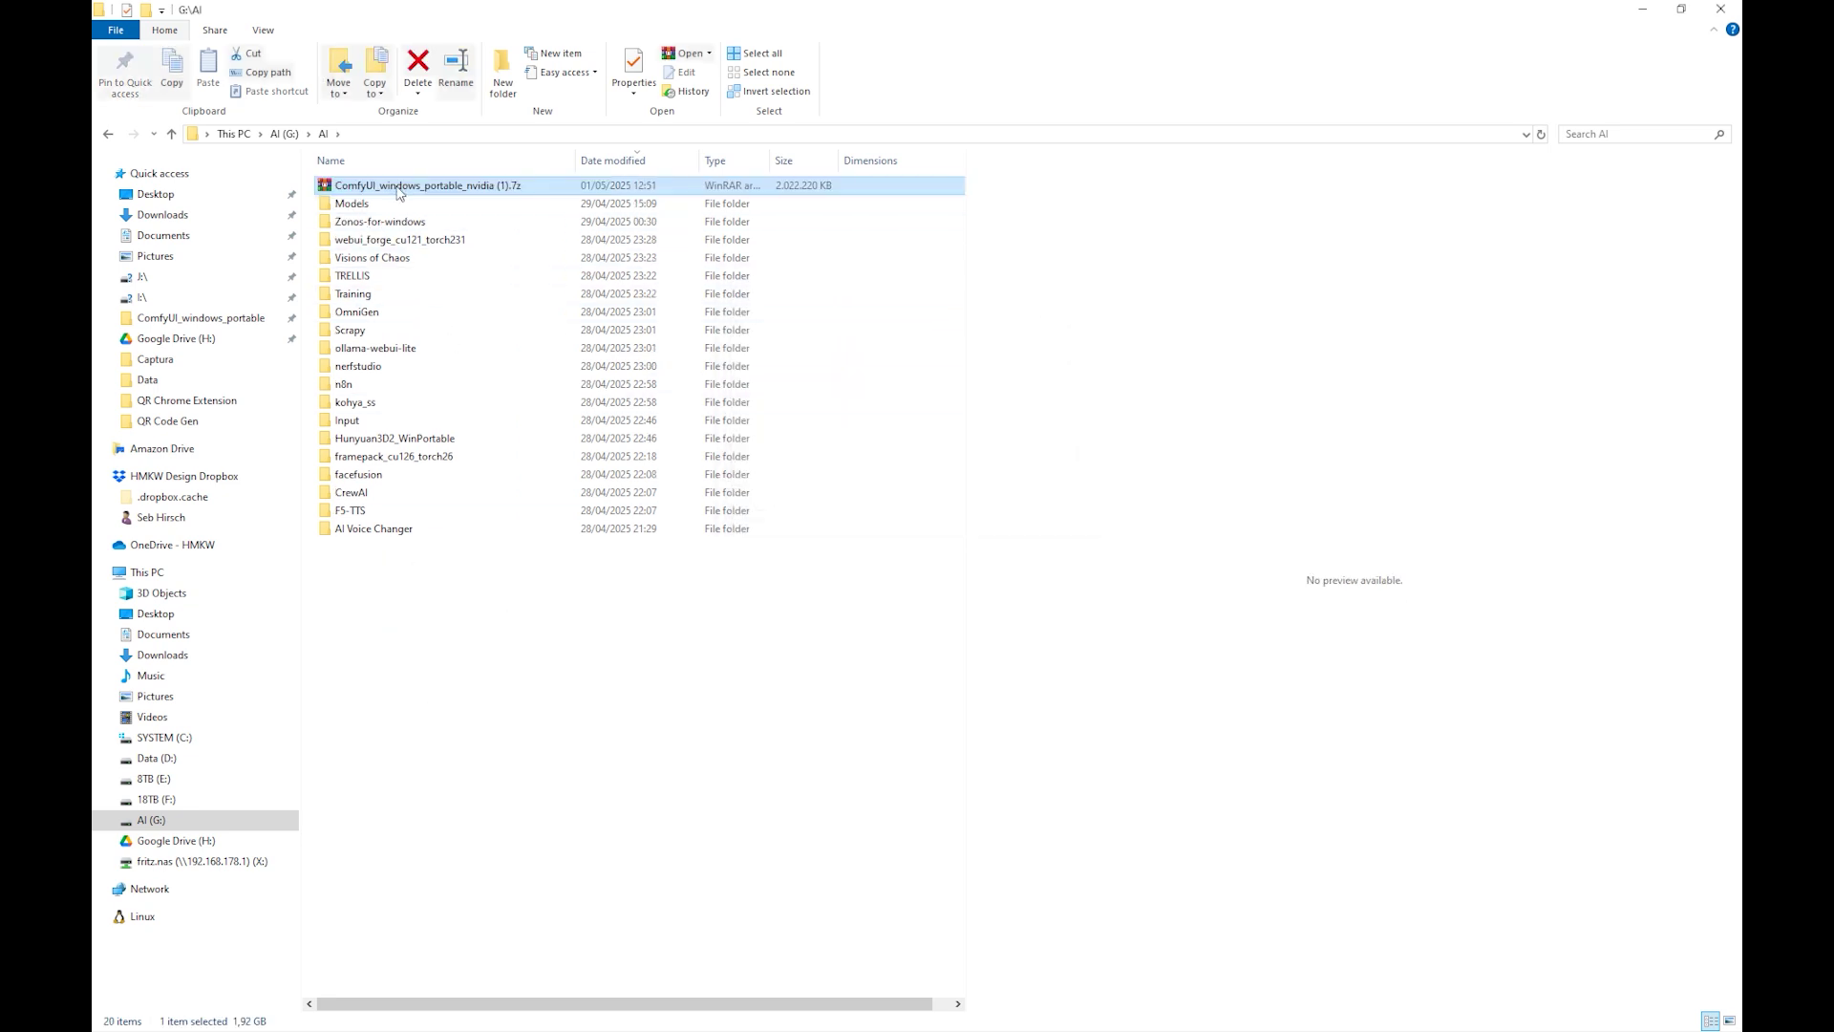
pyautogui.doubleClick(398, 188)
pyautogui.rightClick(396, 183)
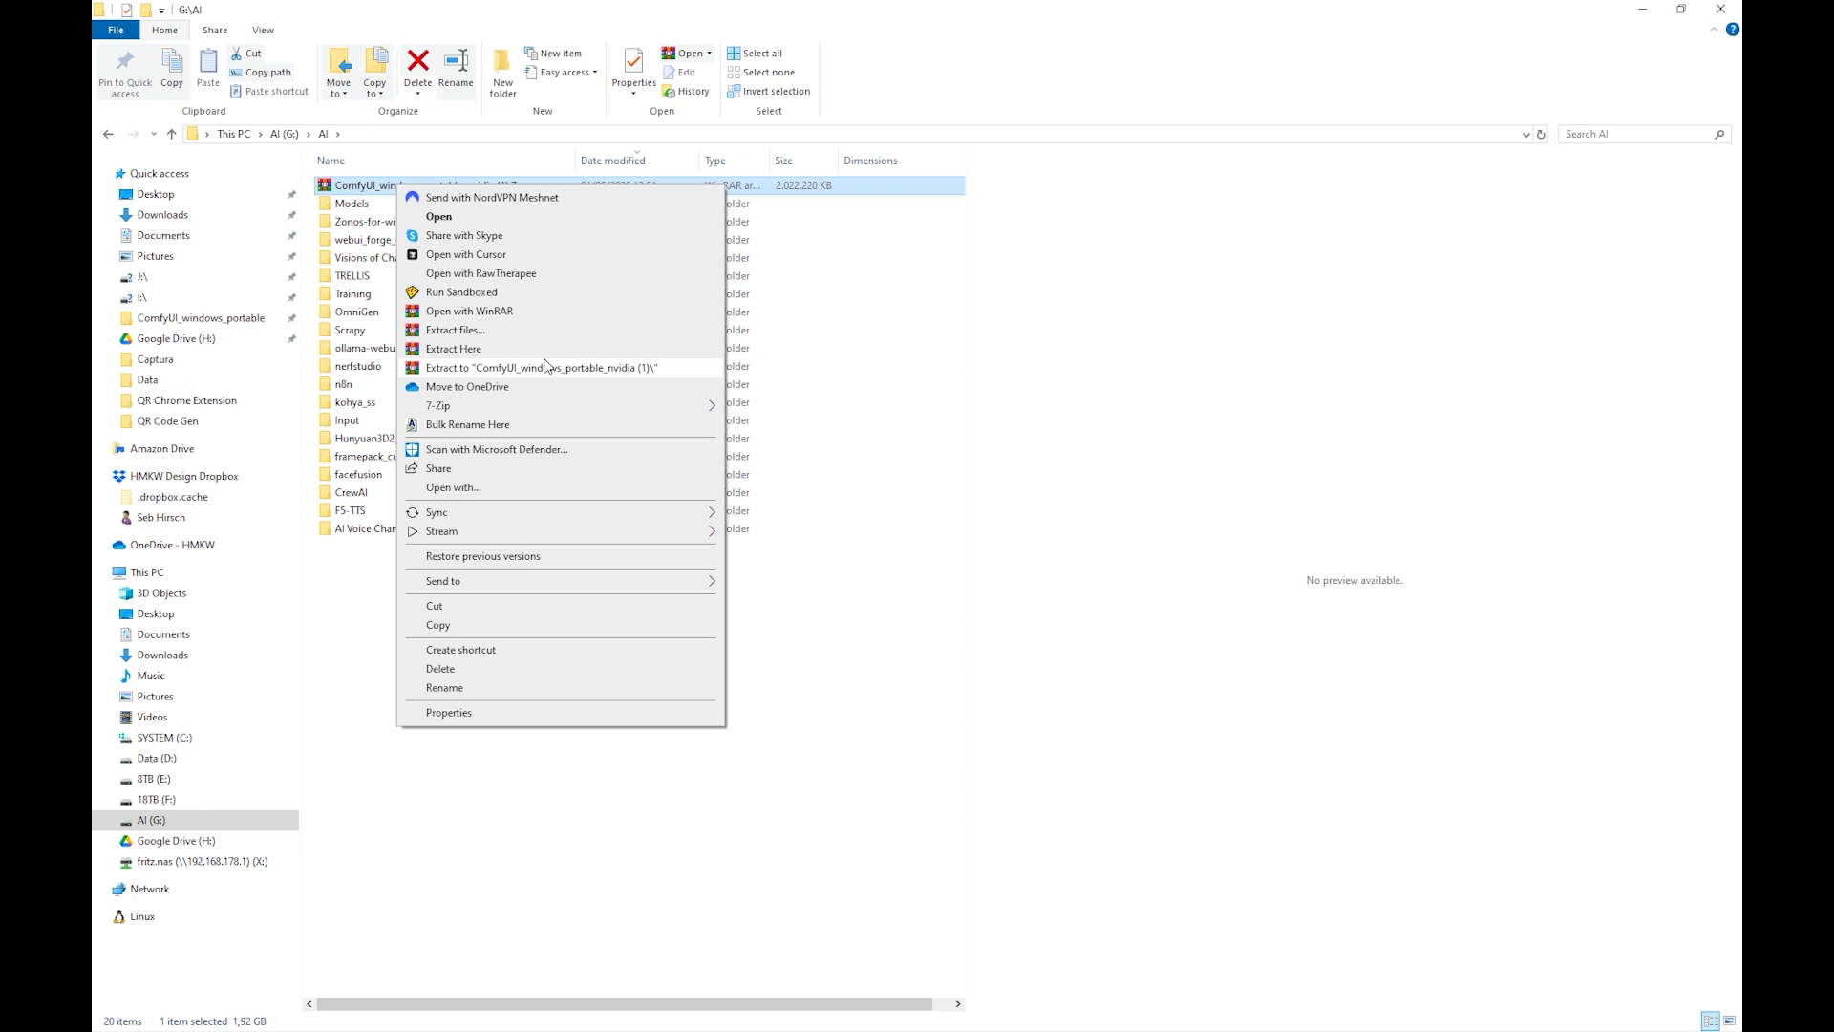
pyautogui.click(462, 351)
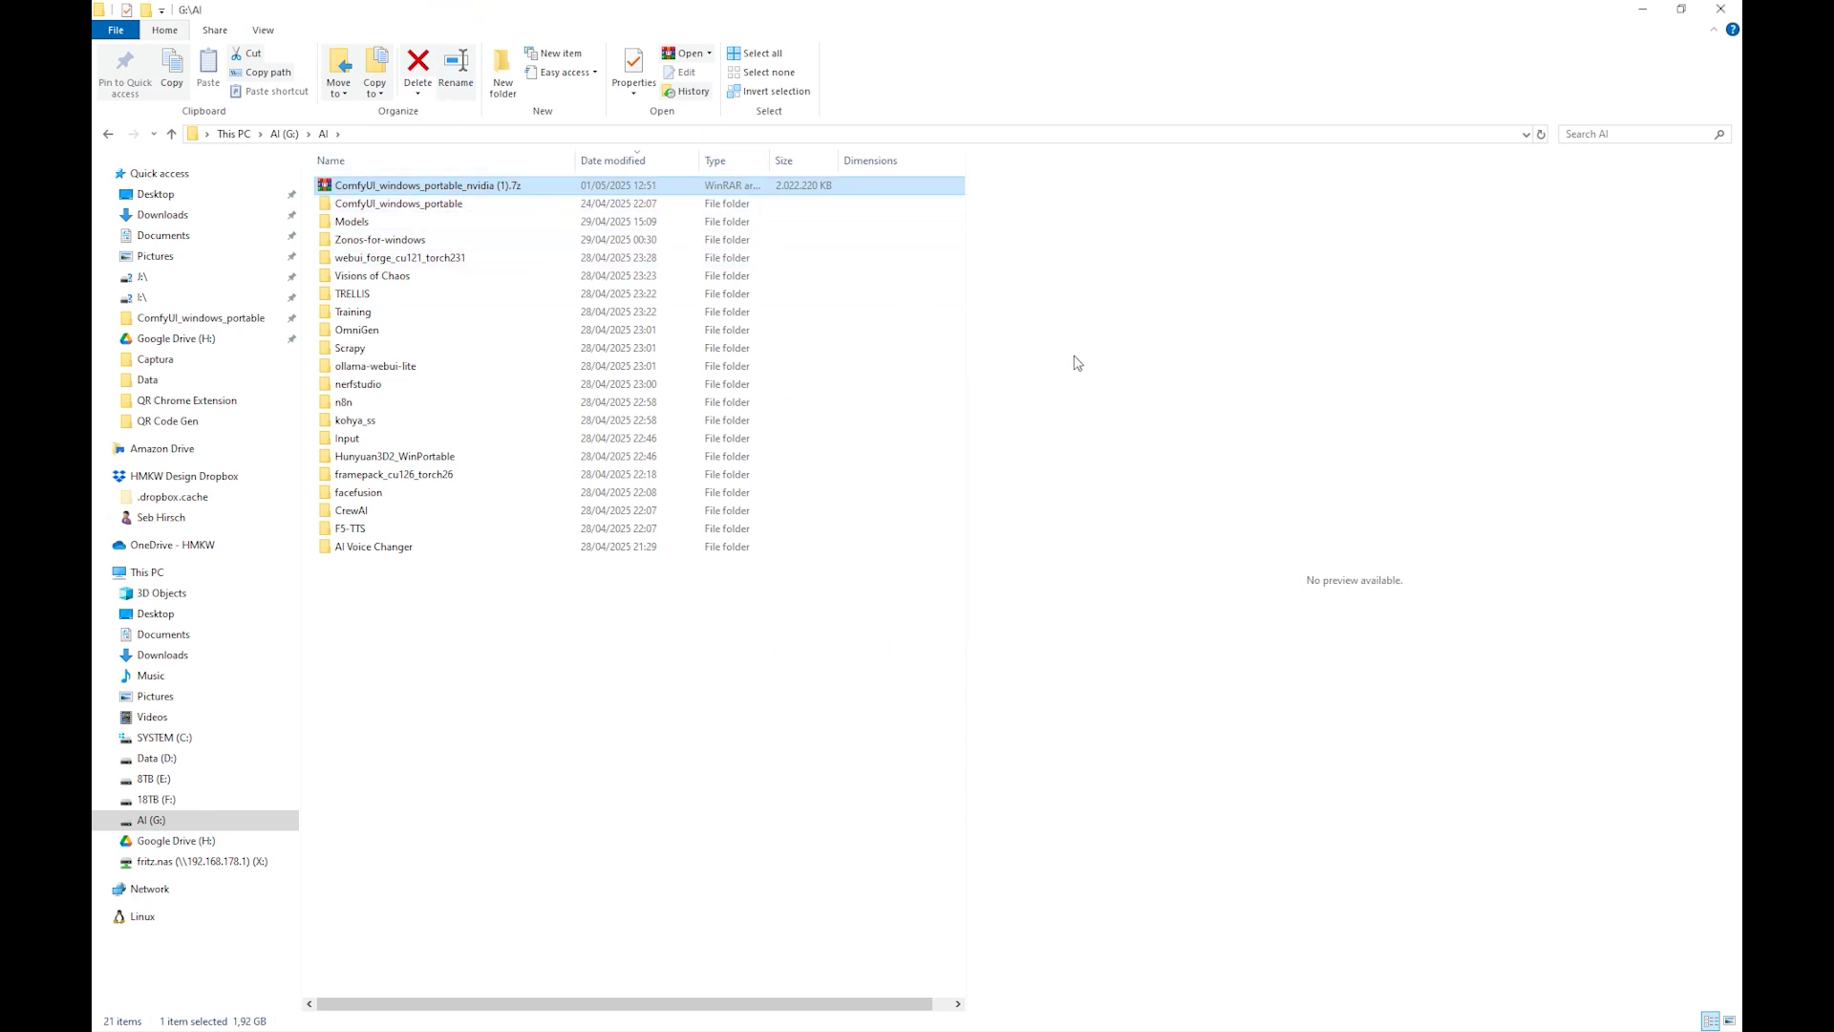
# - Delete the extracted archive, and preview README_VERY_IMPORTANT.txt inside the ComfyUI_windows_portable folder
pyautogui.press('Delete')
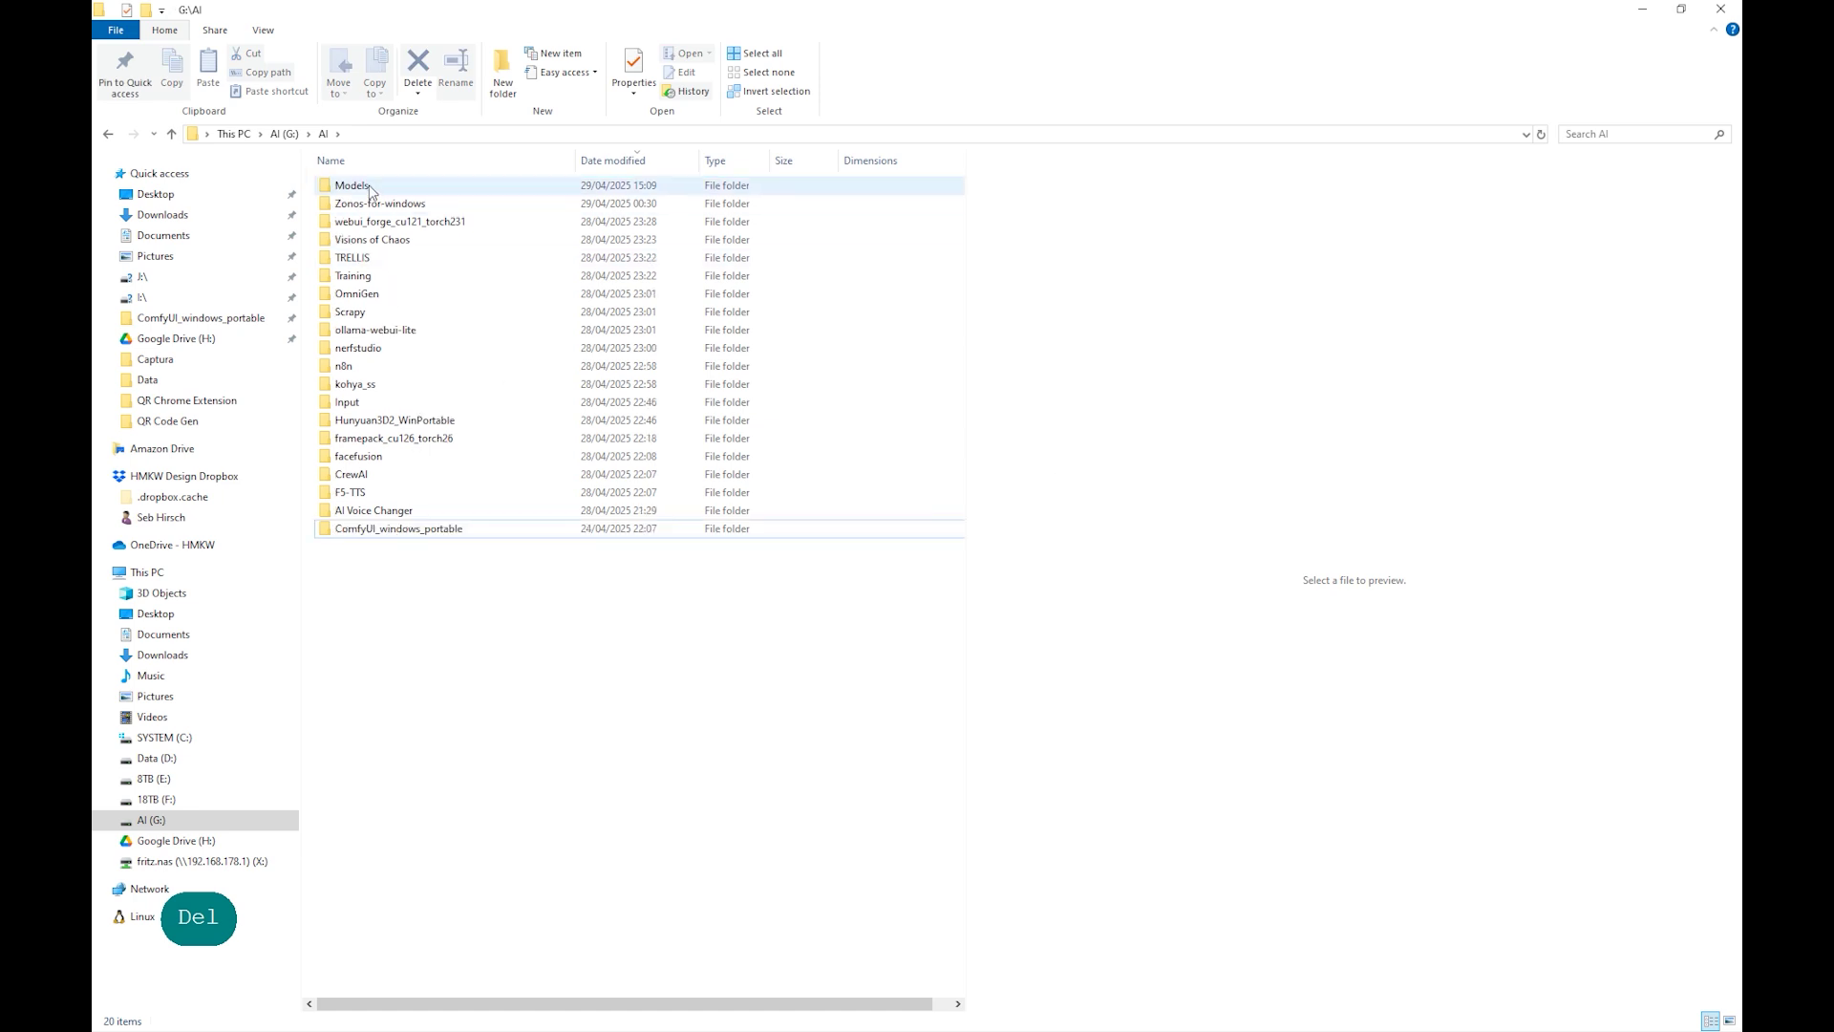
pyautogui.doubleClick(387, 528)
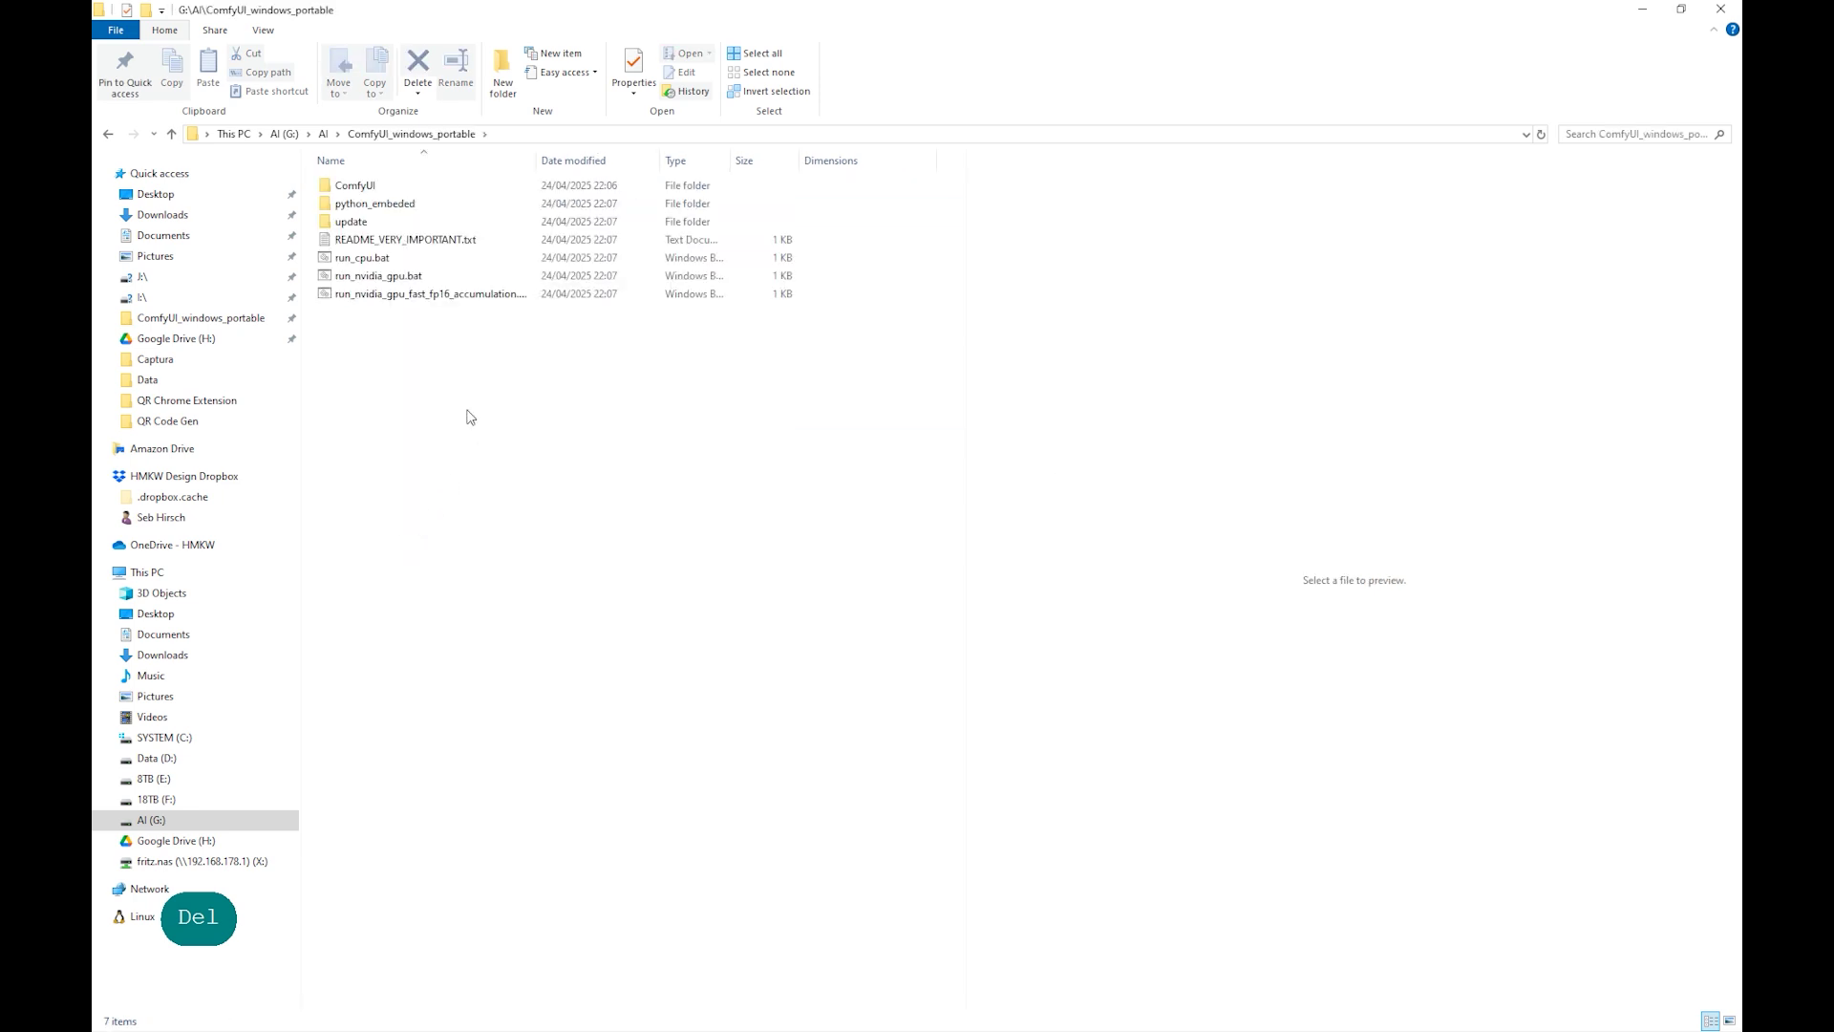
pyautogui.click(440, 432)
pyautogui.click(396, 240)
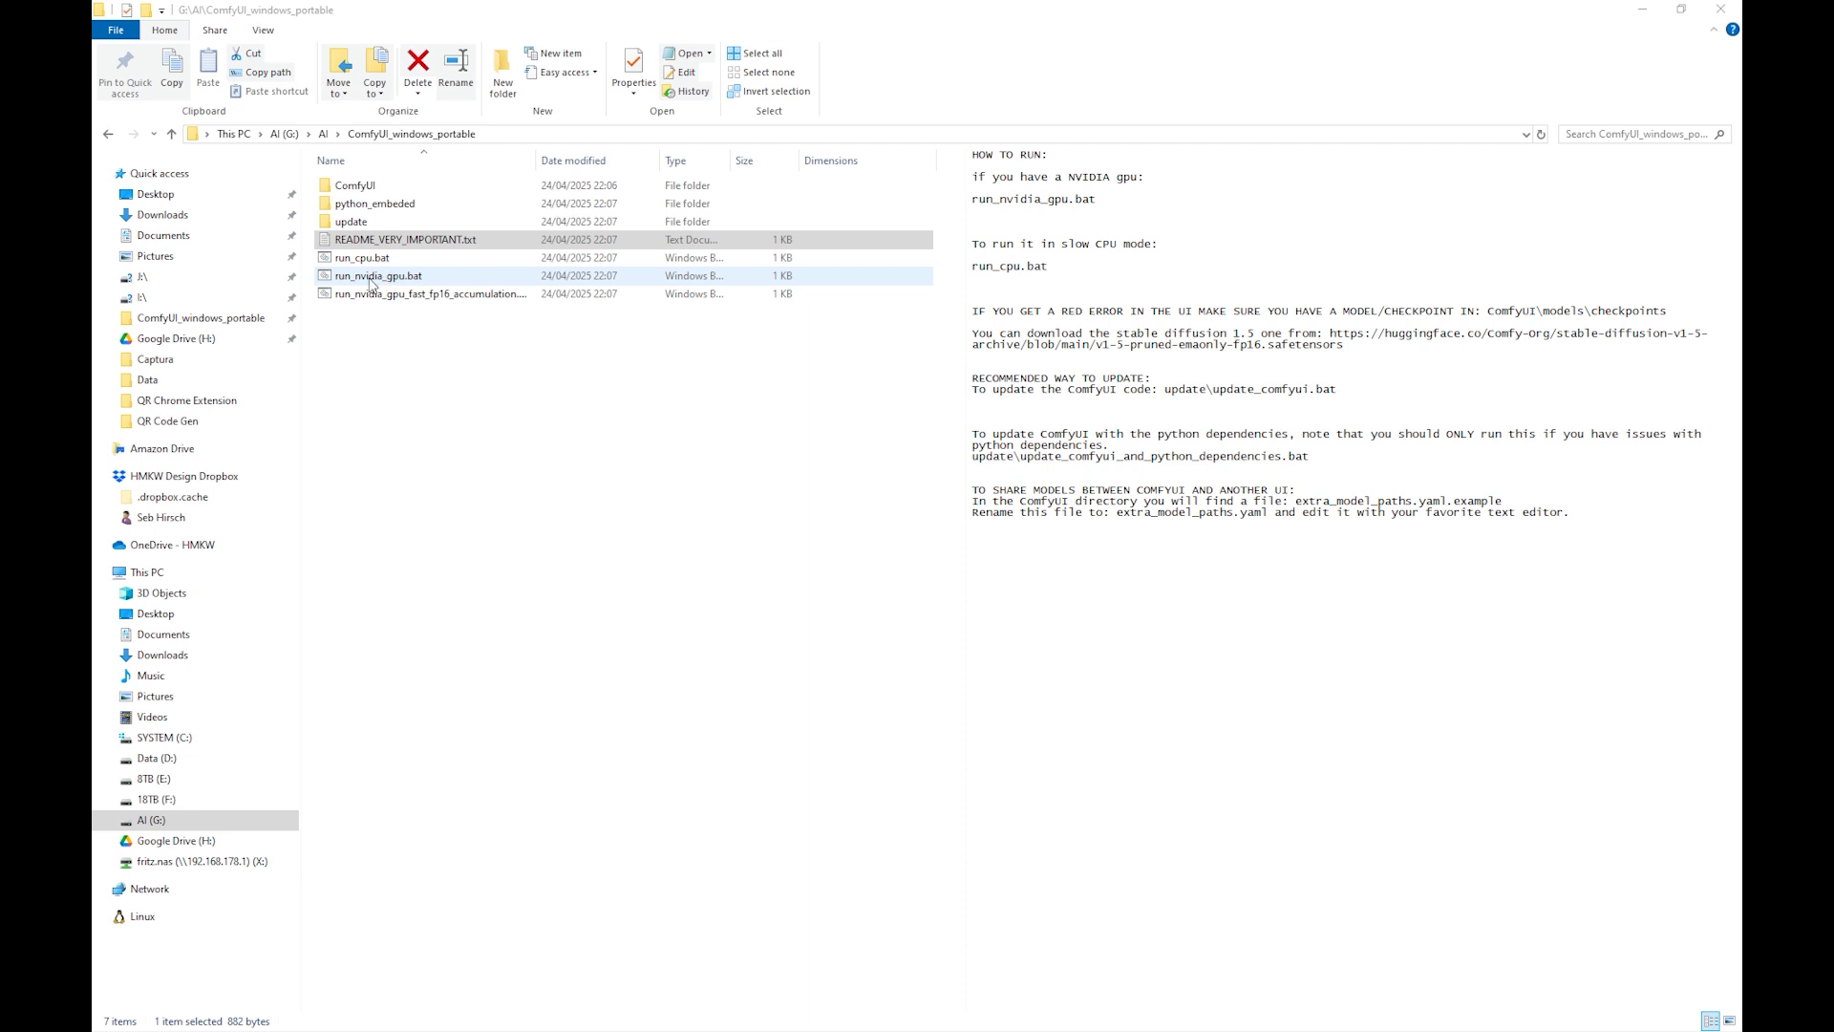
# - Switch to the web browser, search for "comfy ui manager" and open the Comfy-Org/ComfyUI-Manager GitHub repository
pyautogui.hotkey('alt', 'Tab')
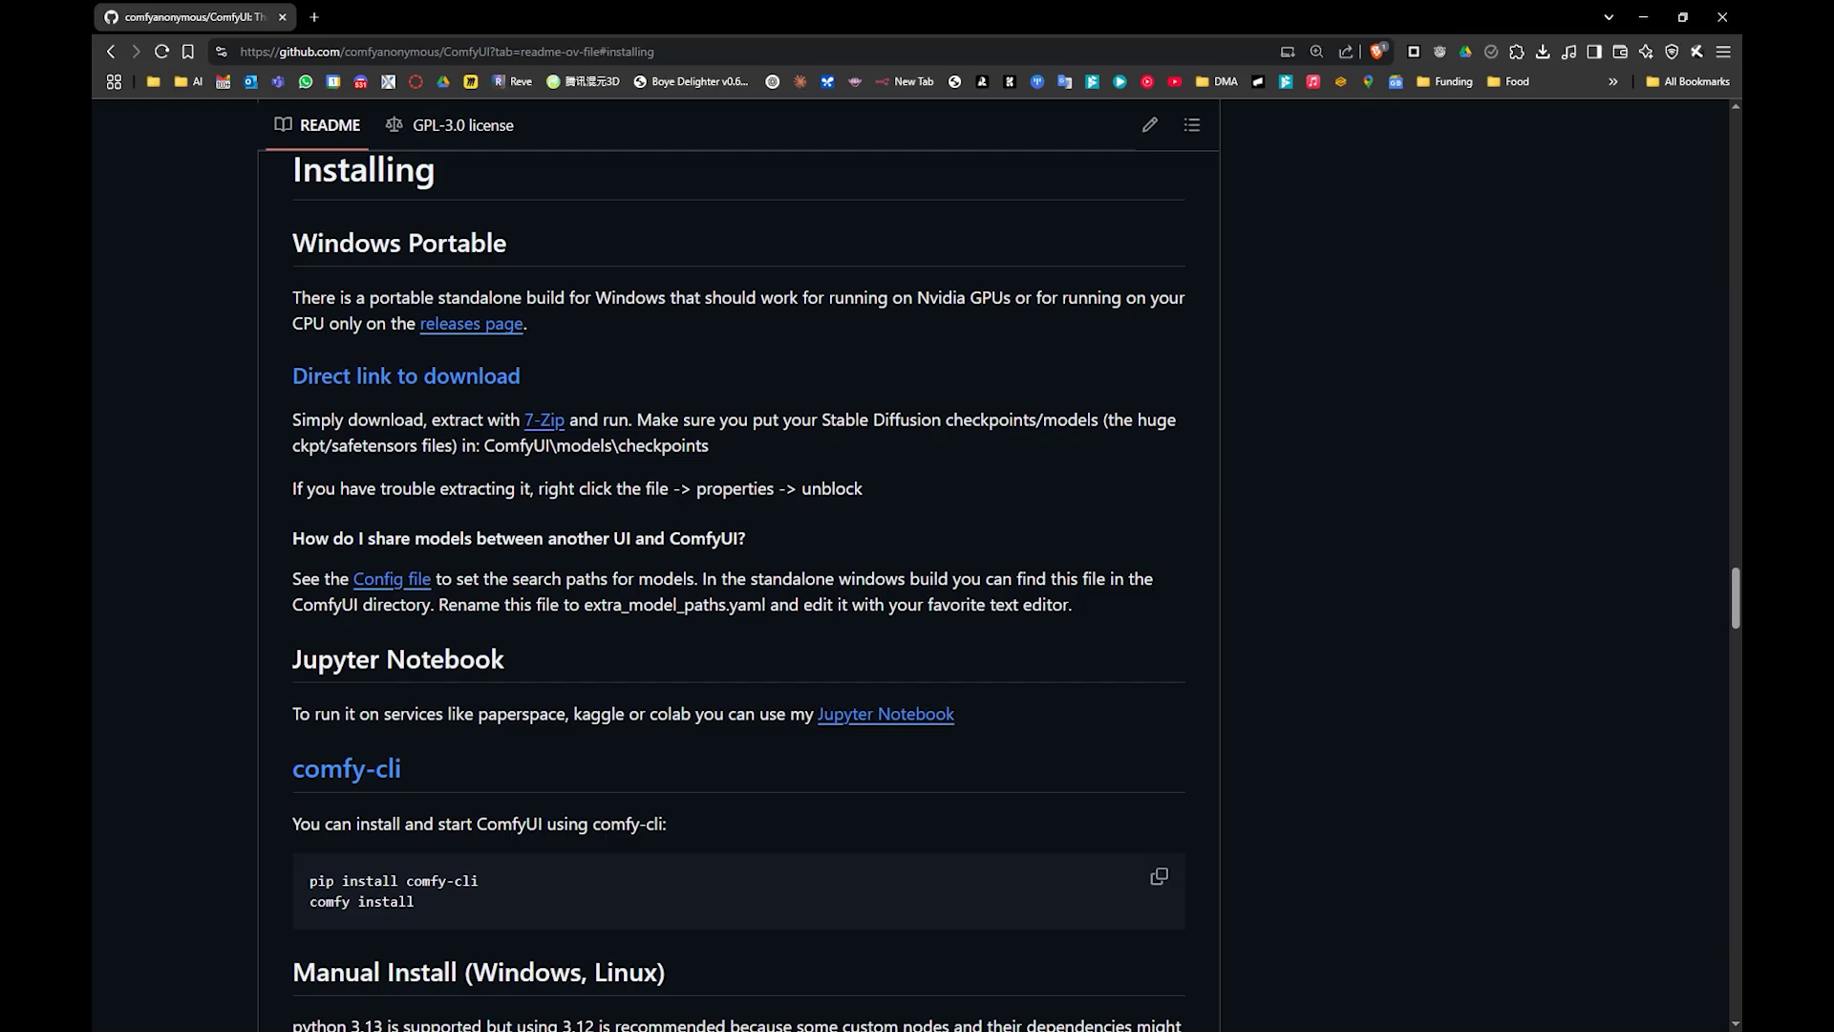
pyautogui.click(283, 57)
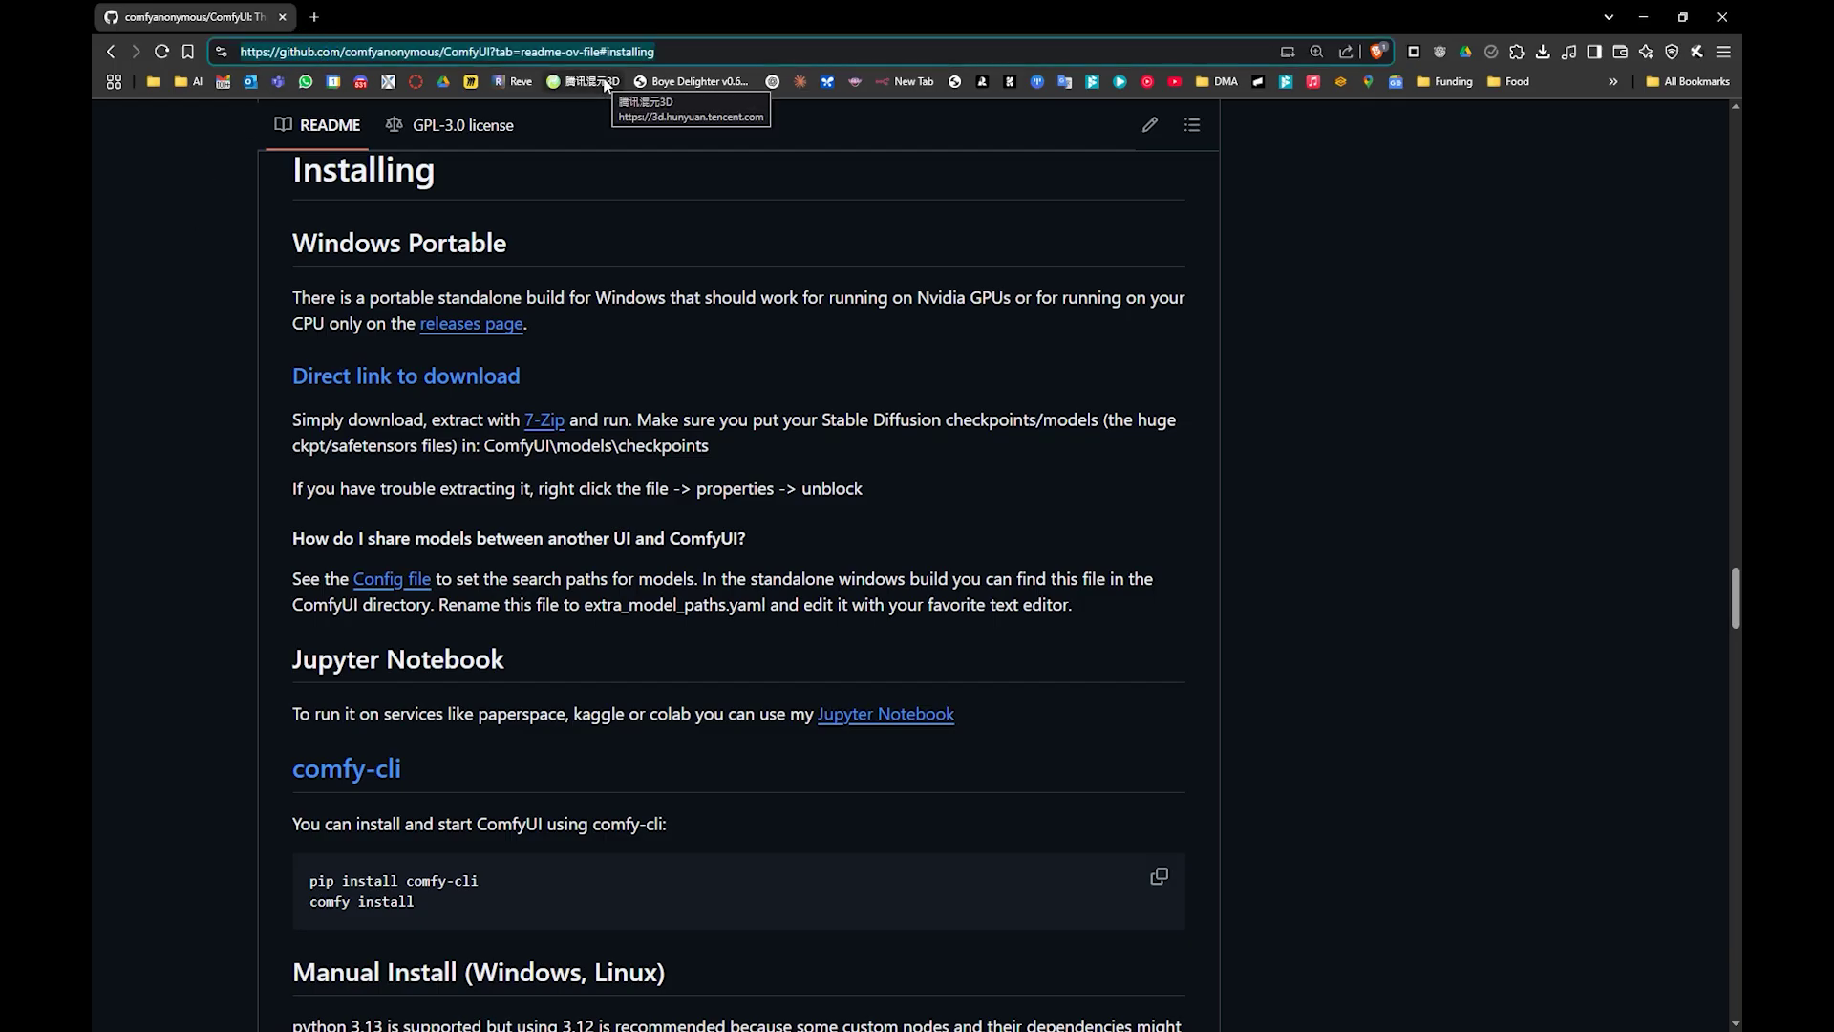
pyautogui.write('comfy ui')
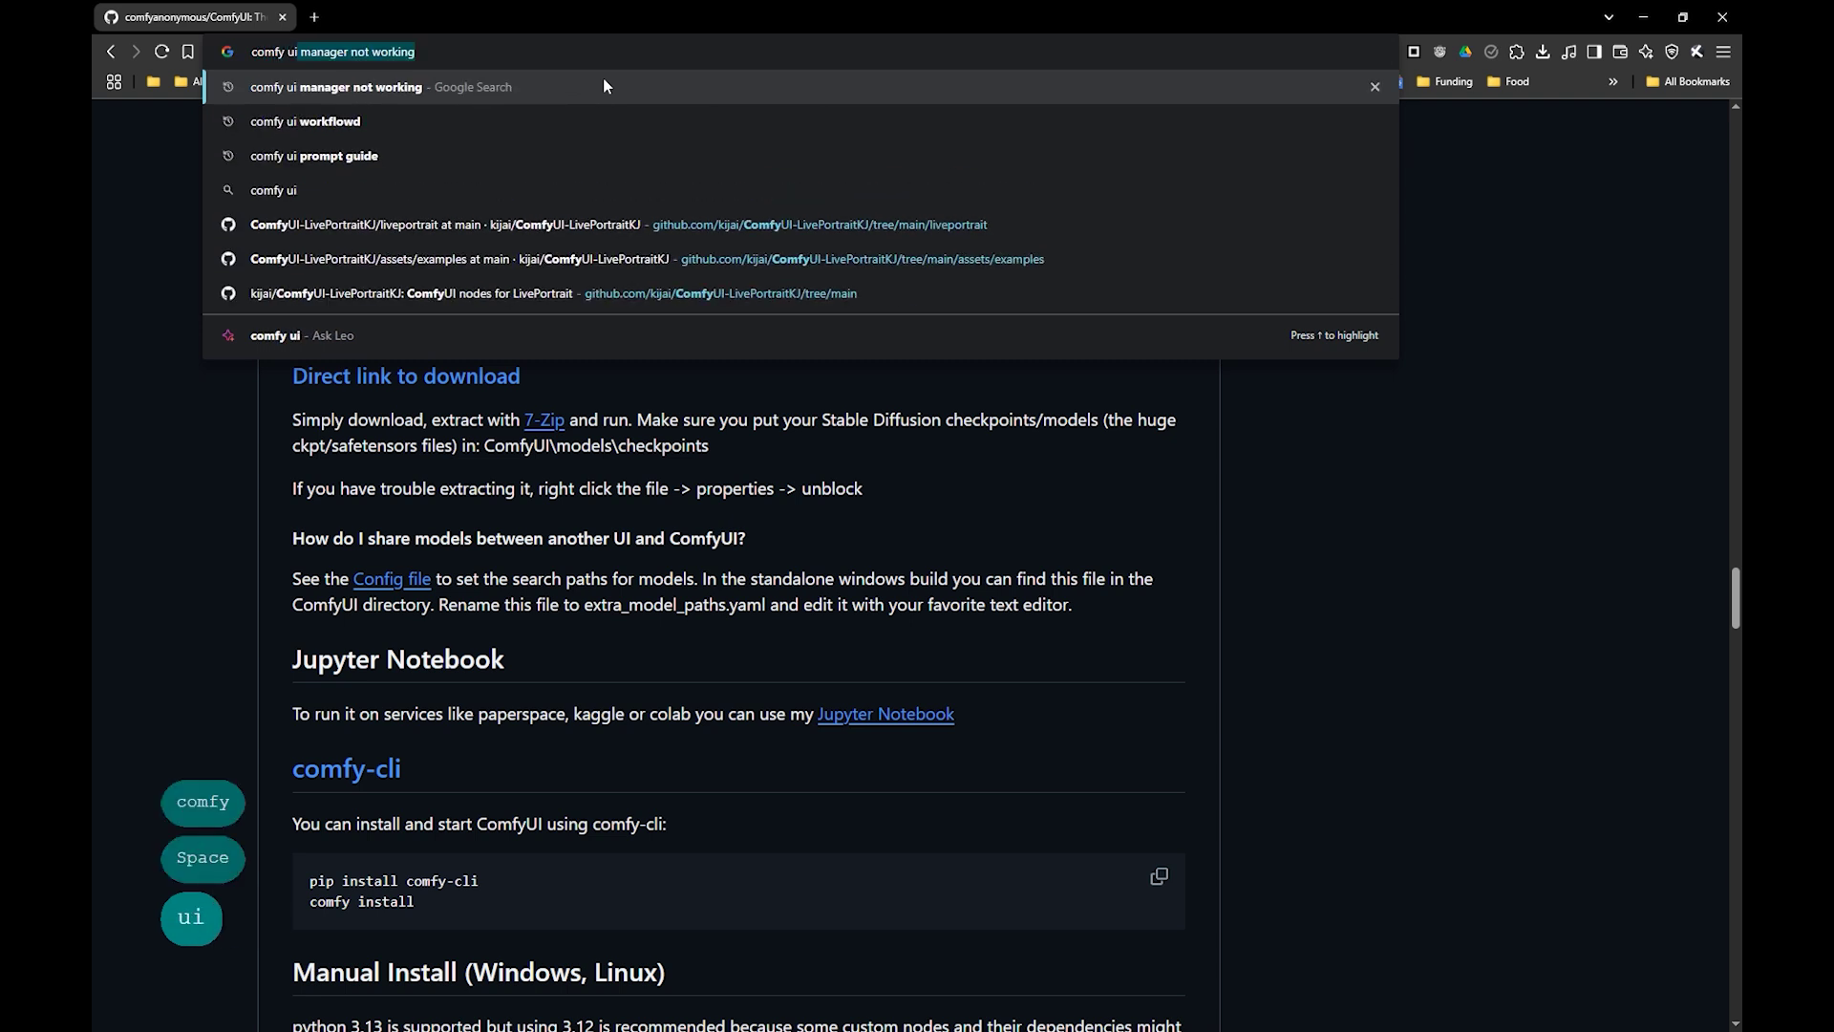
pyautogui.press('Right')
pyautogui.press('BackSpace')
pyautogui.press('BackSpace')
pyautogui.press('BackSpace')
pyautogui.press('BackSpace')
pyautogui.press('BackSpace')
pyautogui.press('BackSpace')
pyautogui.press('BackSpace')
pyautogui.press('BackSpace')
pyautogui.press('BackSpace')
pyautogui.press('BackSpace')
pyautogui.press('BackSpace')
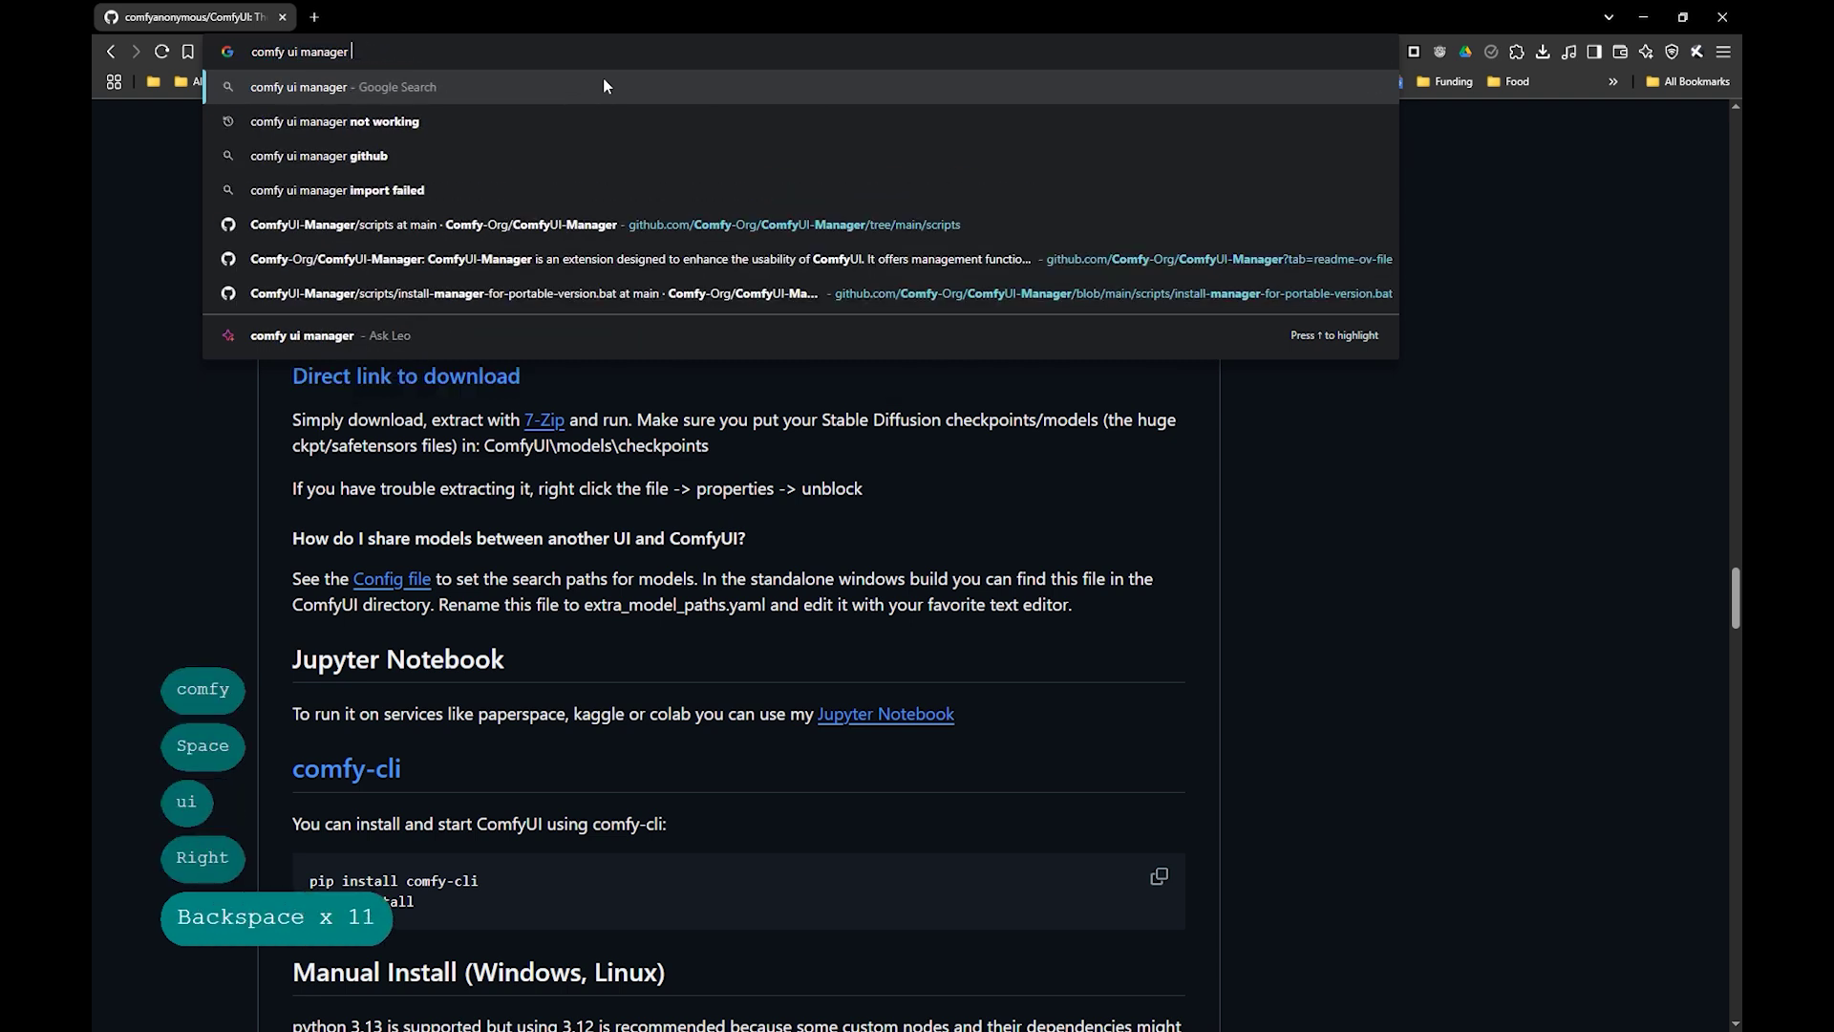
pyautogui.press('BackSpace')
pyautogui.press('Return')
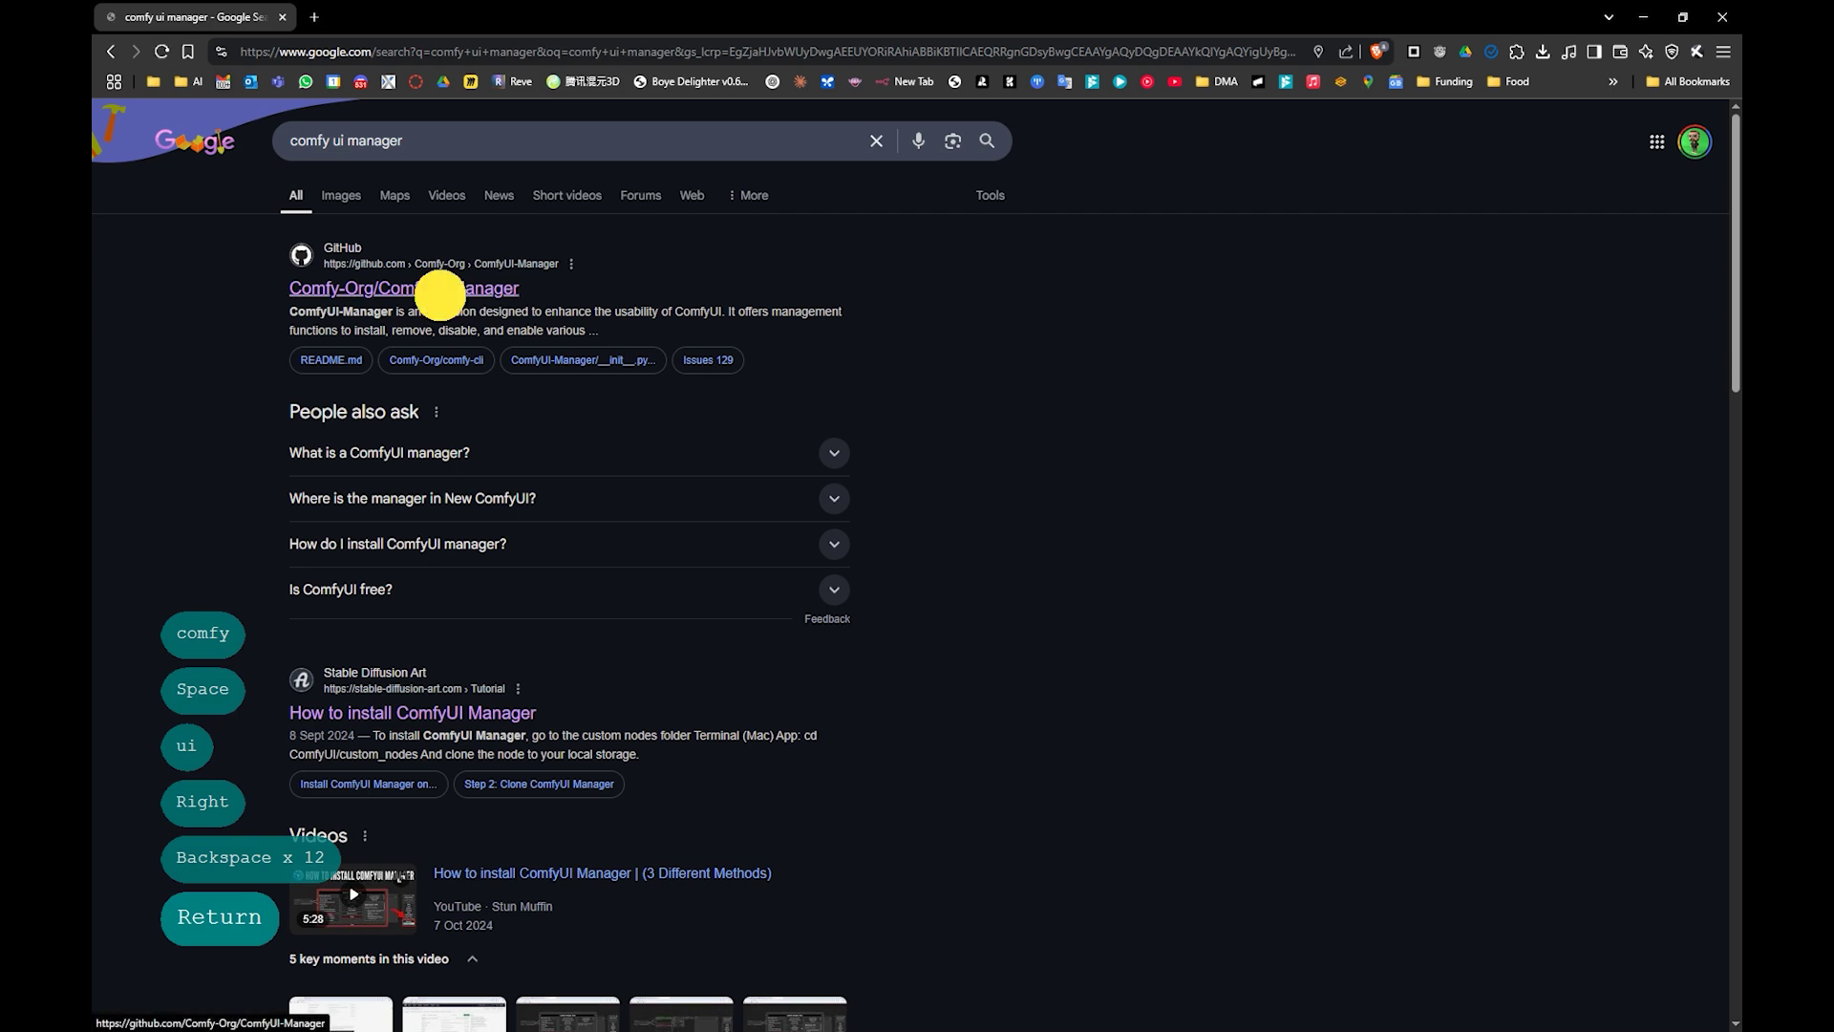
pyautogui.click(440, 294)
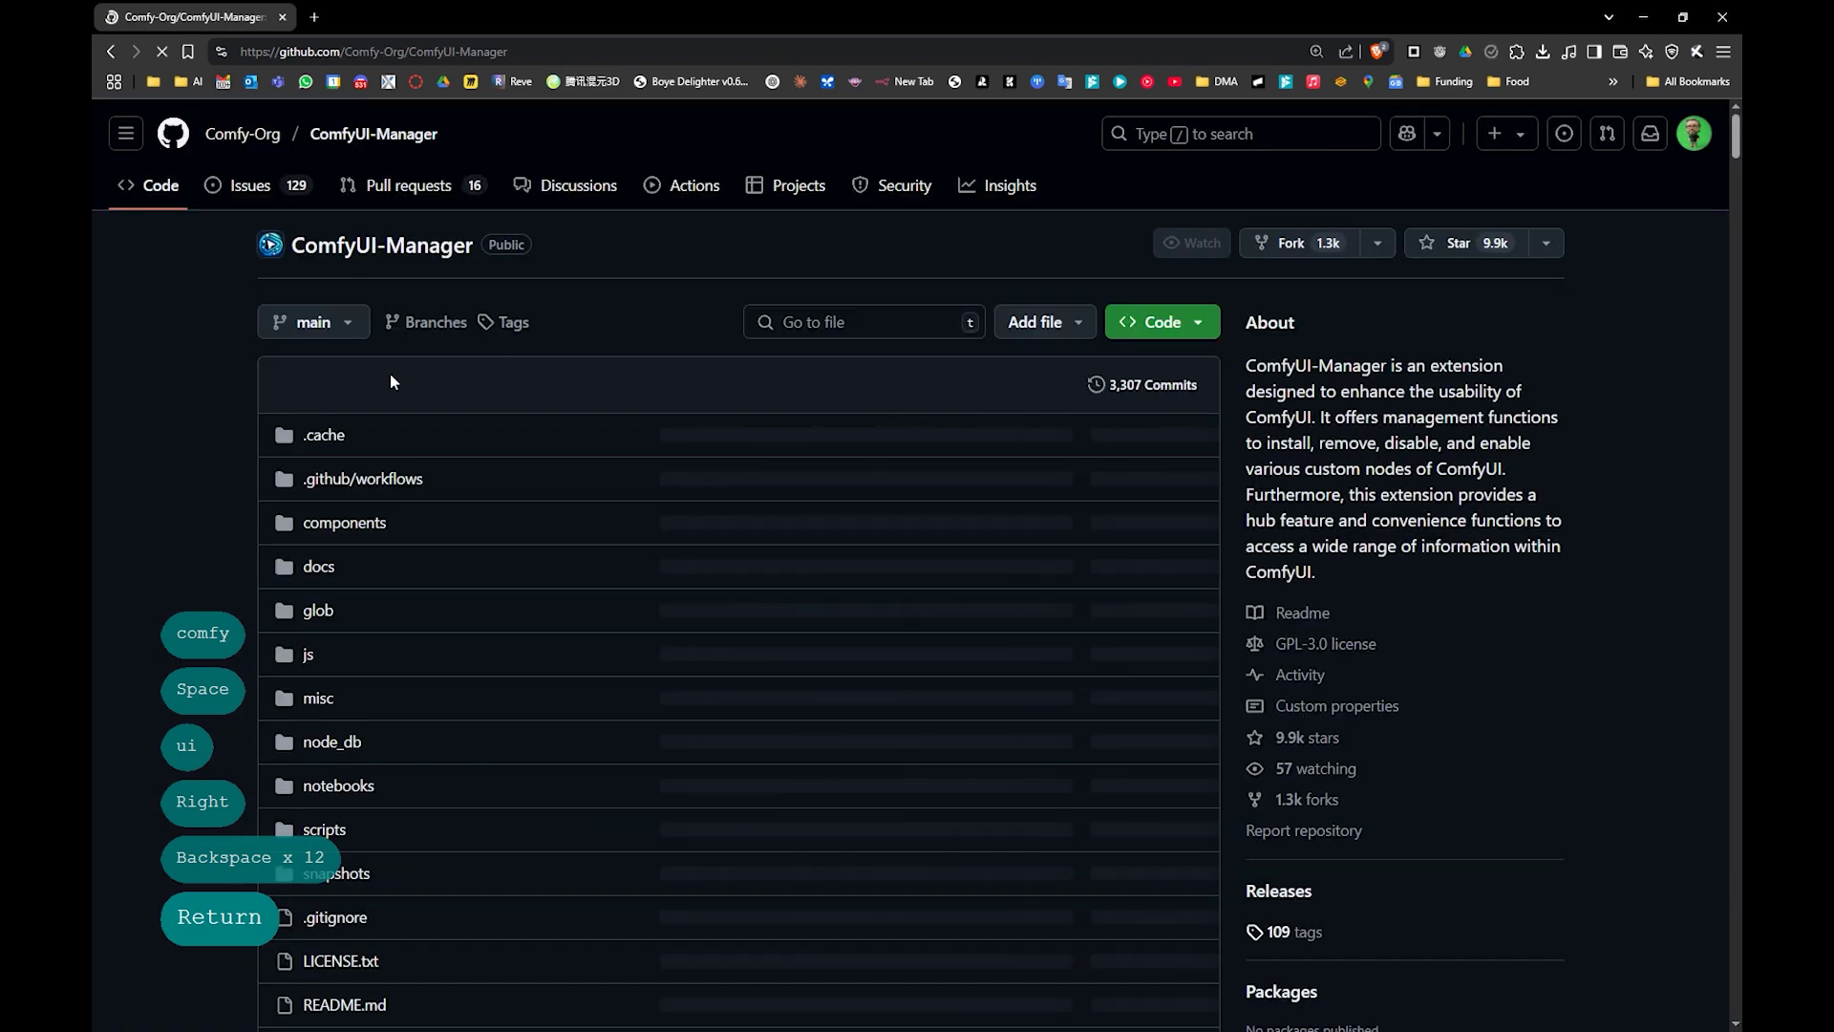
# - Open the install-manager-for-portable-version.bat script linked under installation method 2 and copy all its commands
pyautogui.scroll(-20, 390, 382)
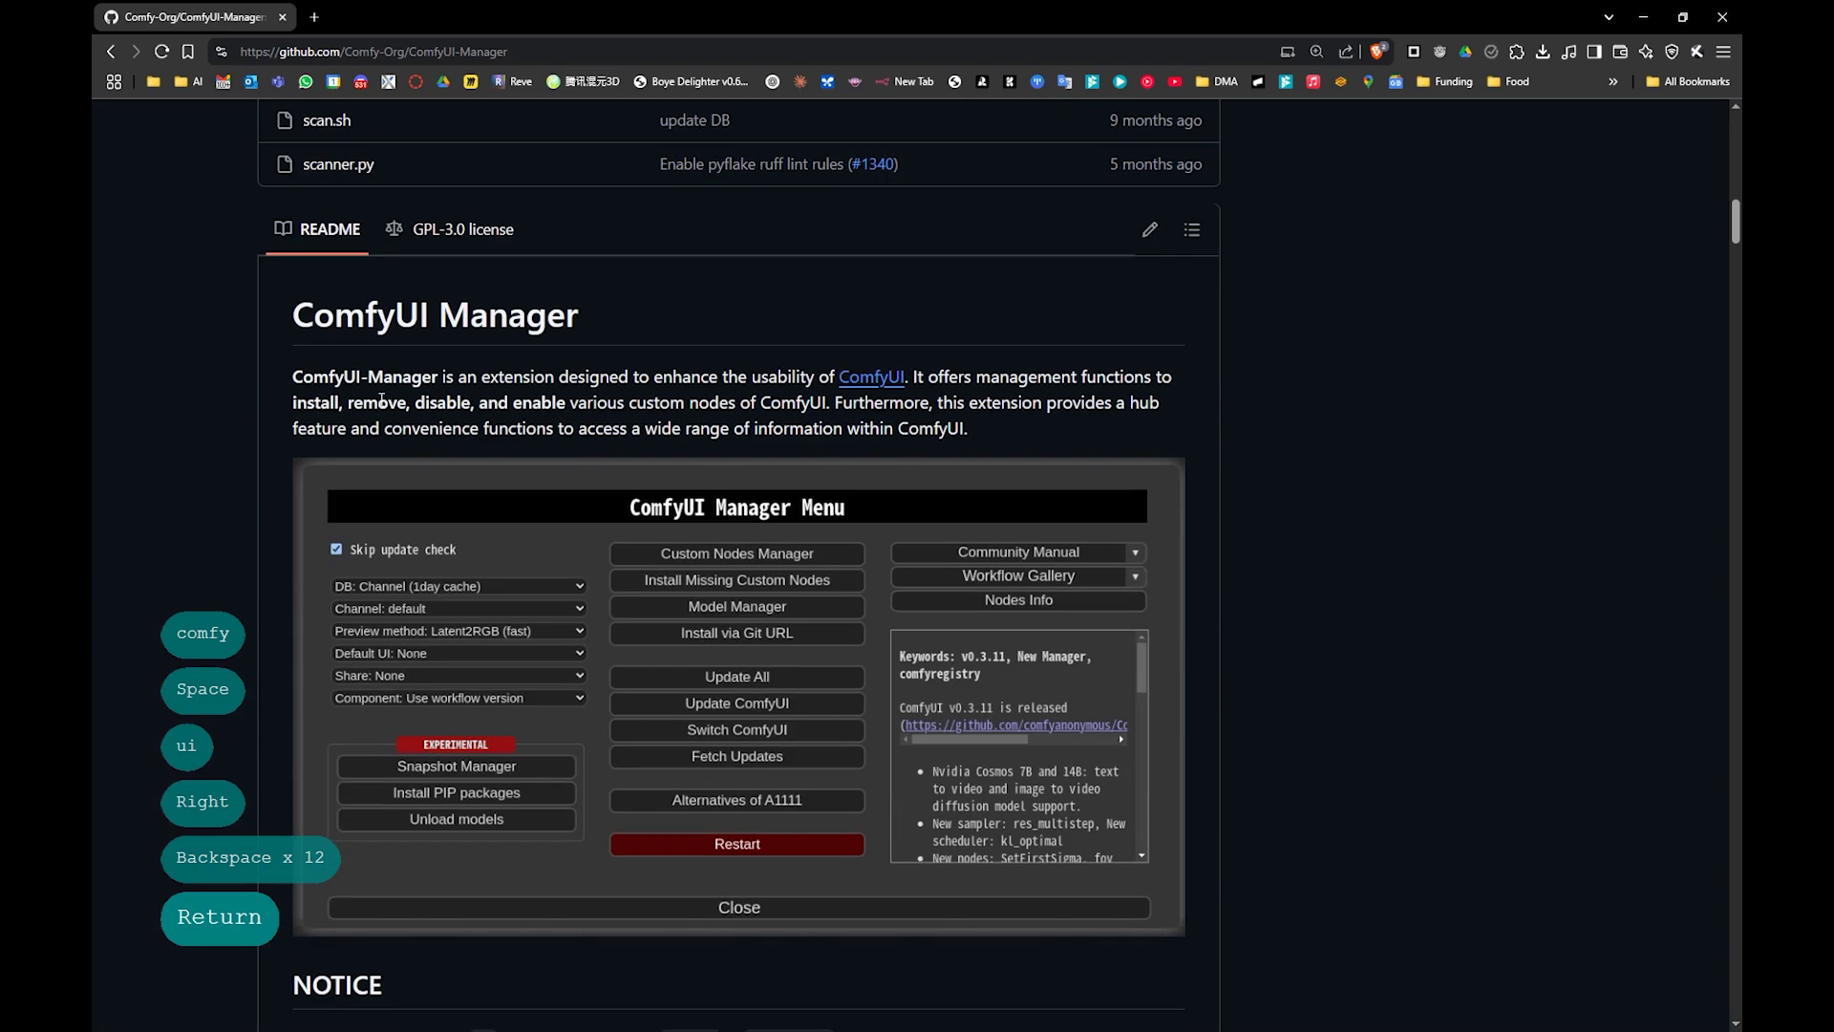
pyautogui.scroll(-10, 381, 400)
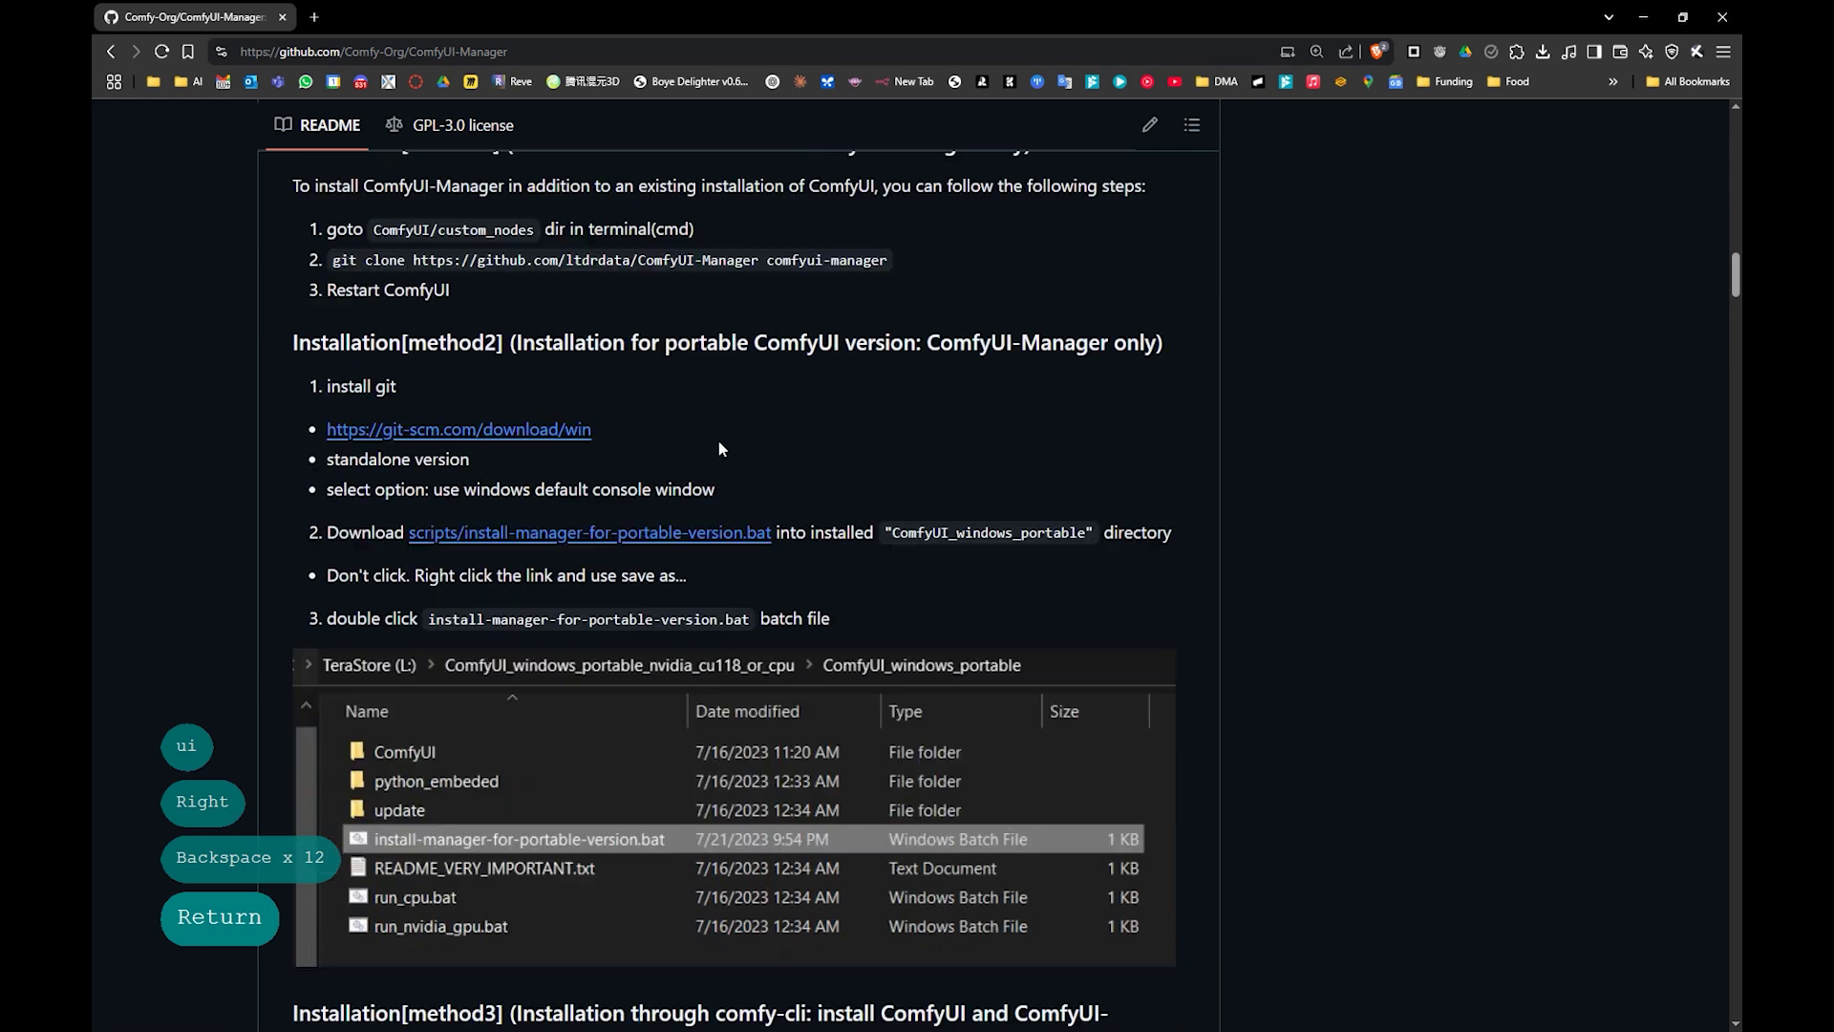
pyautogui.scroll(-1, 721, 448)
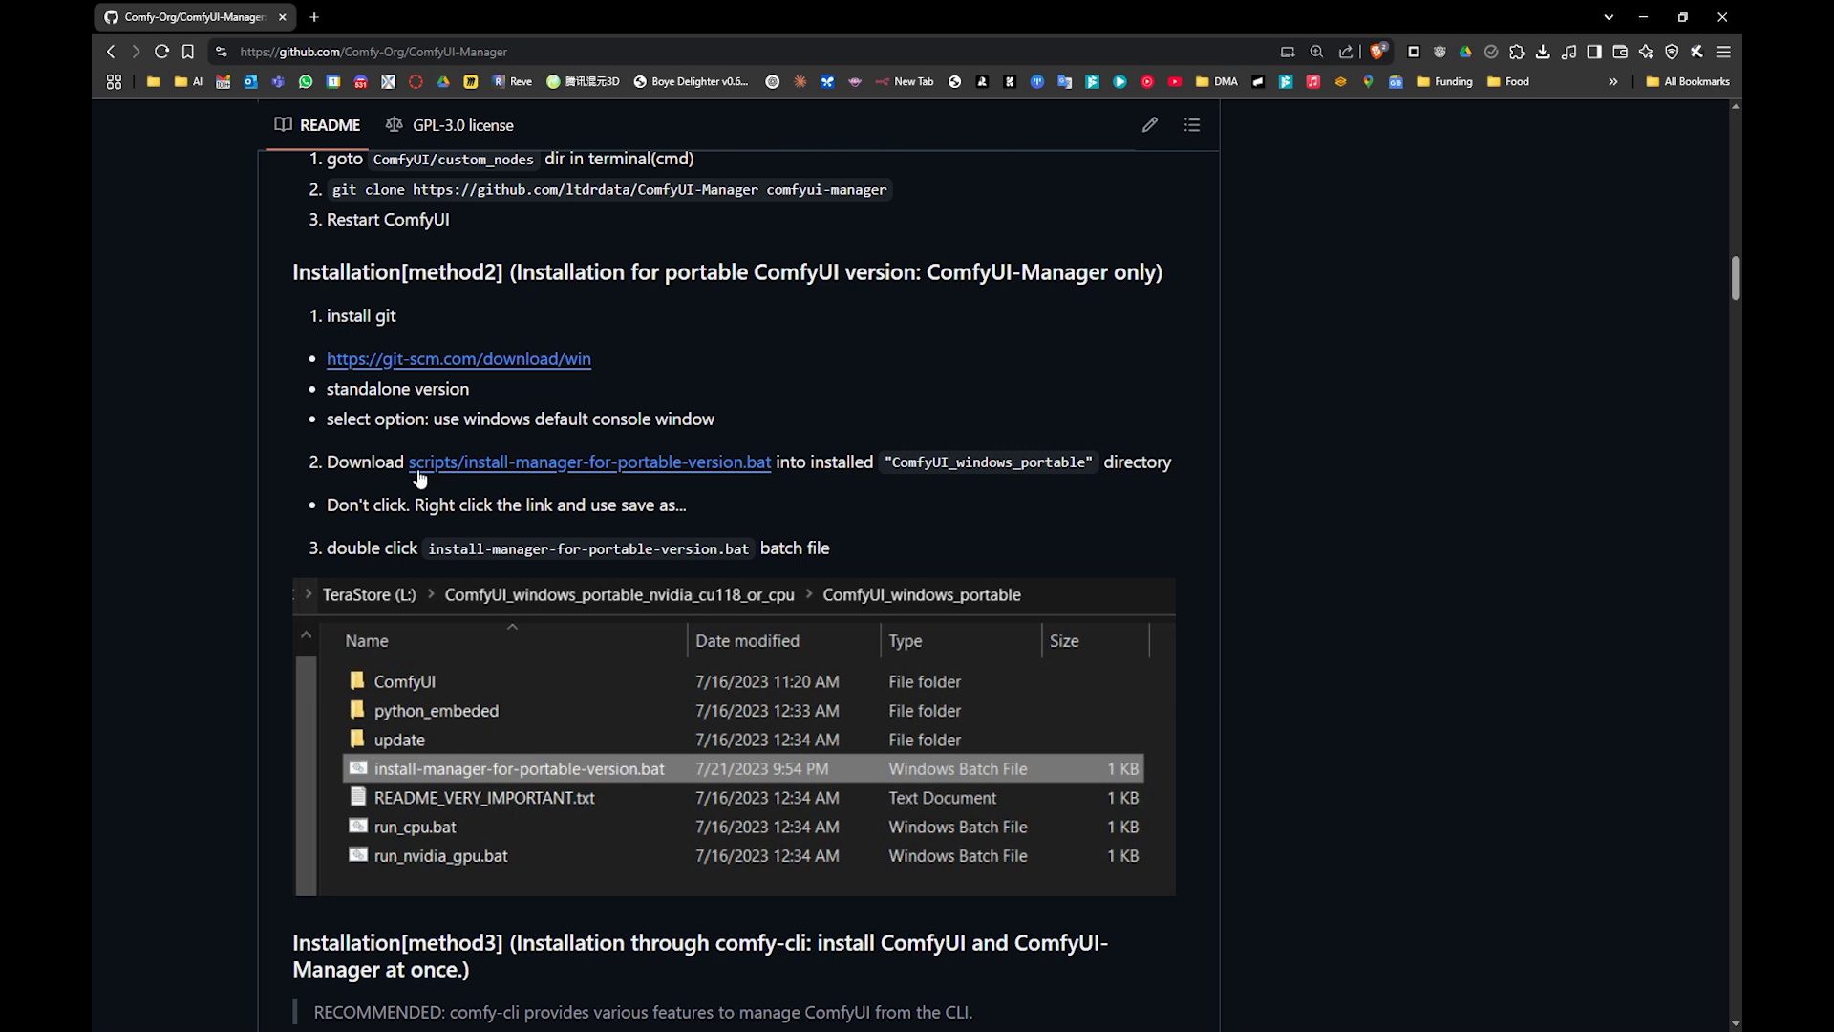
pyautogui.click(666, 464)
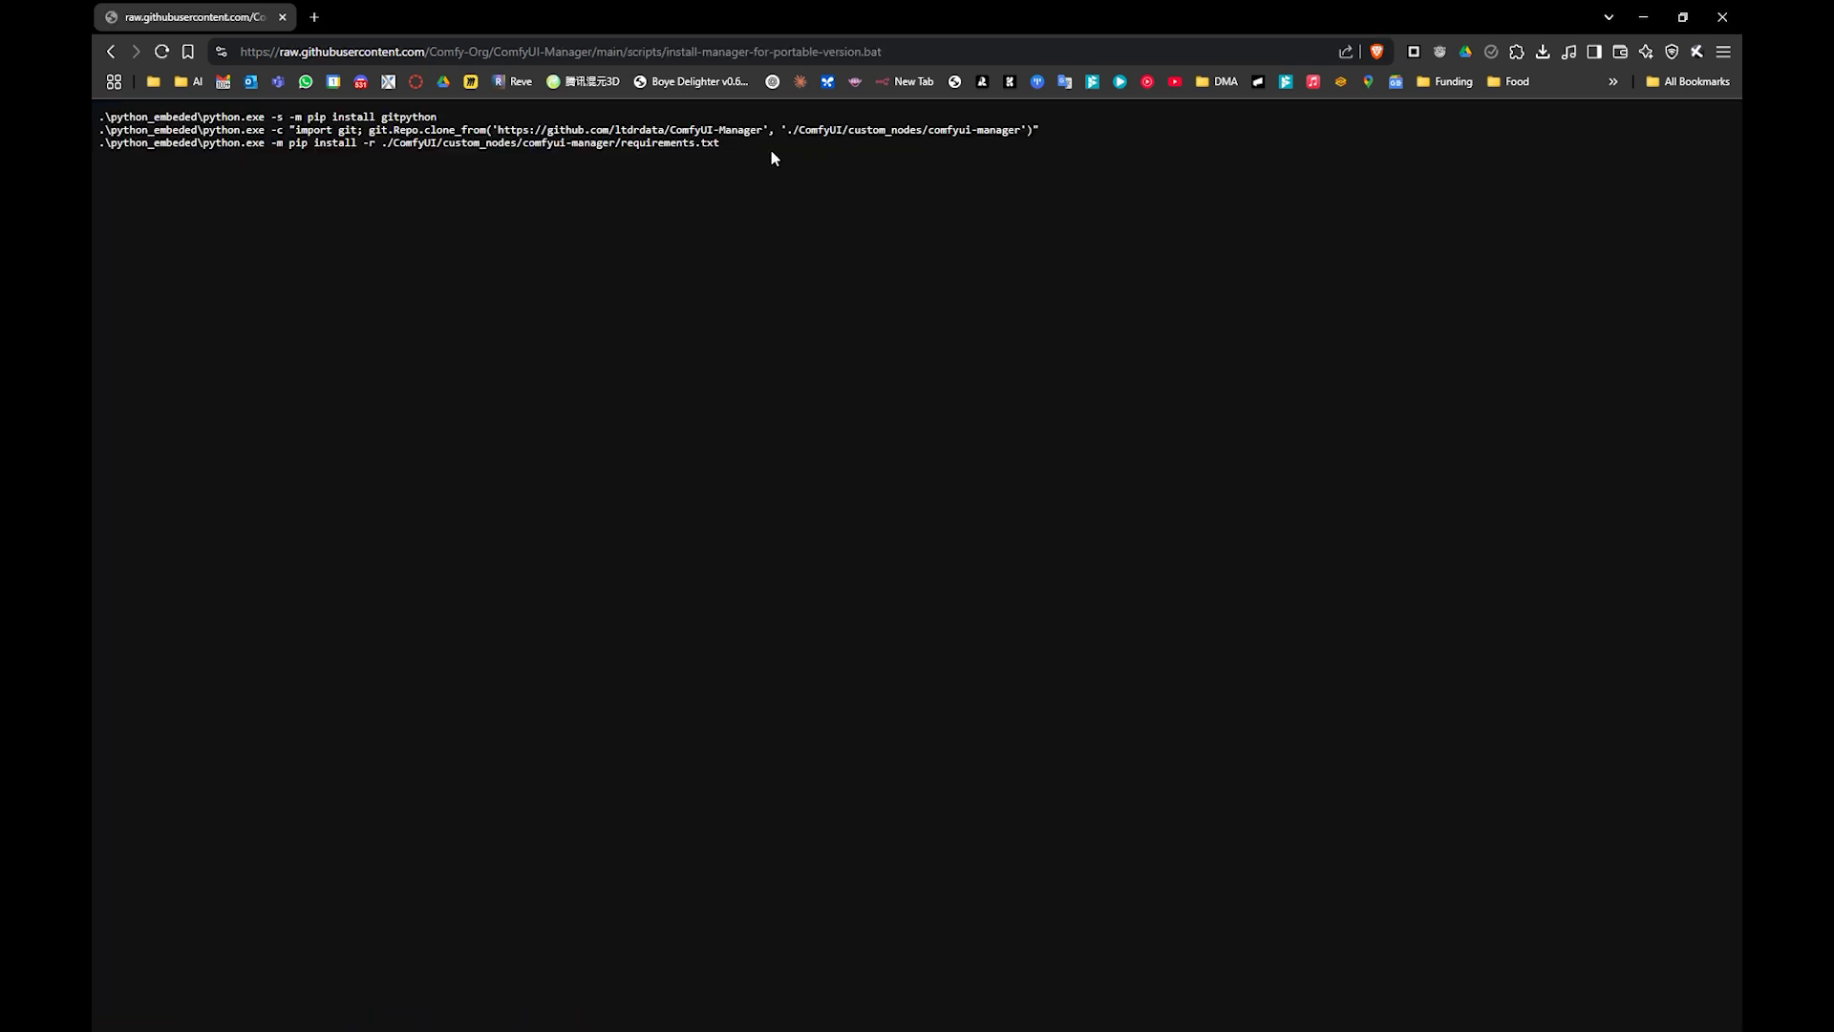
pyautogui.moveTo(771, 151); pyautogui.dragTo(96, 105)
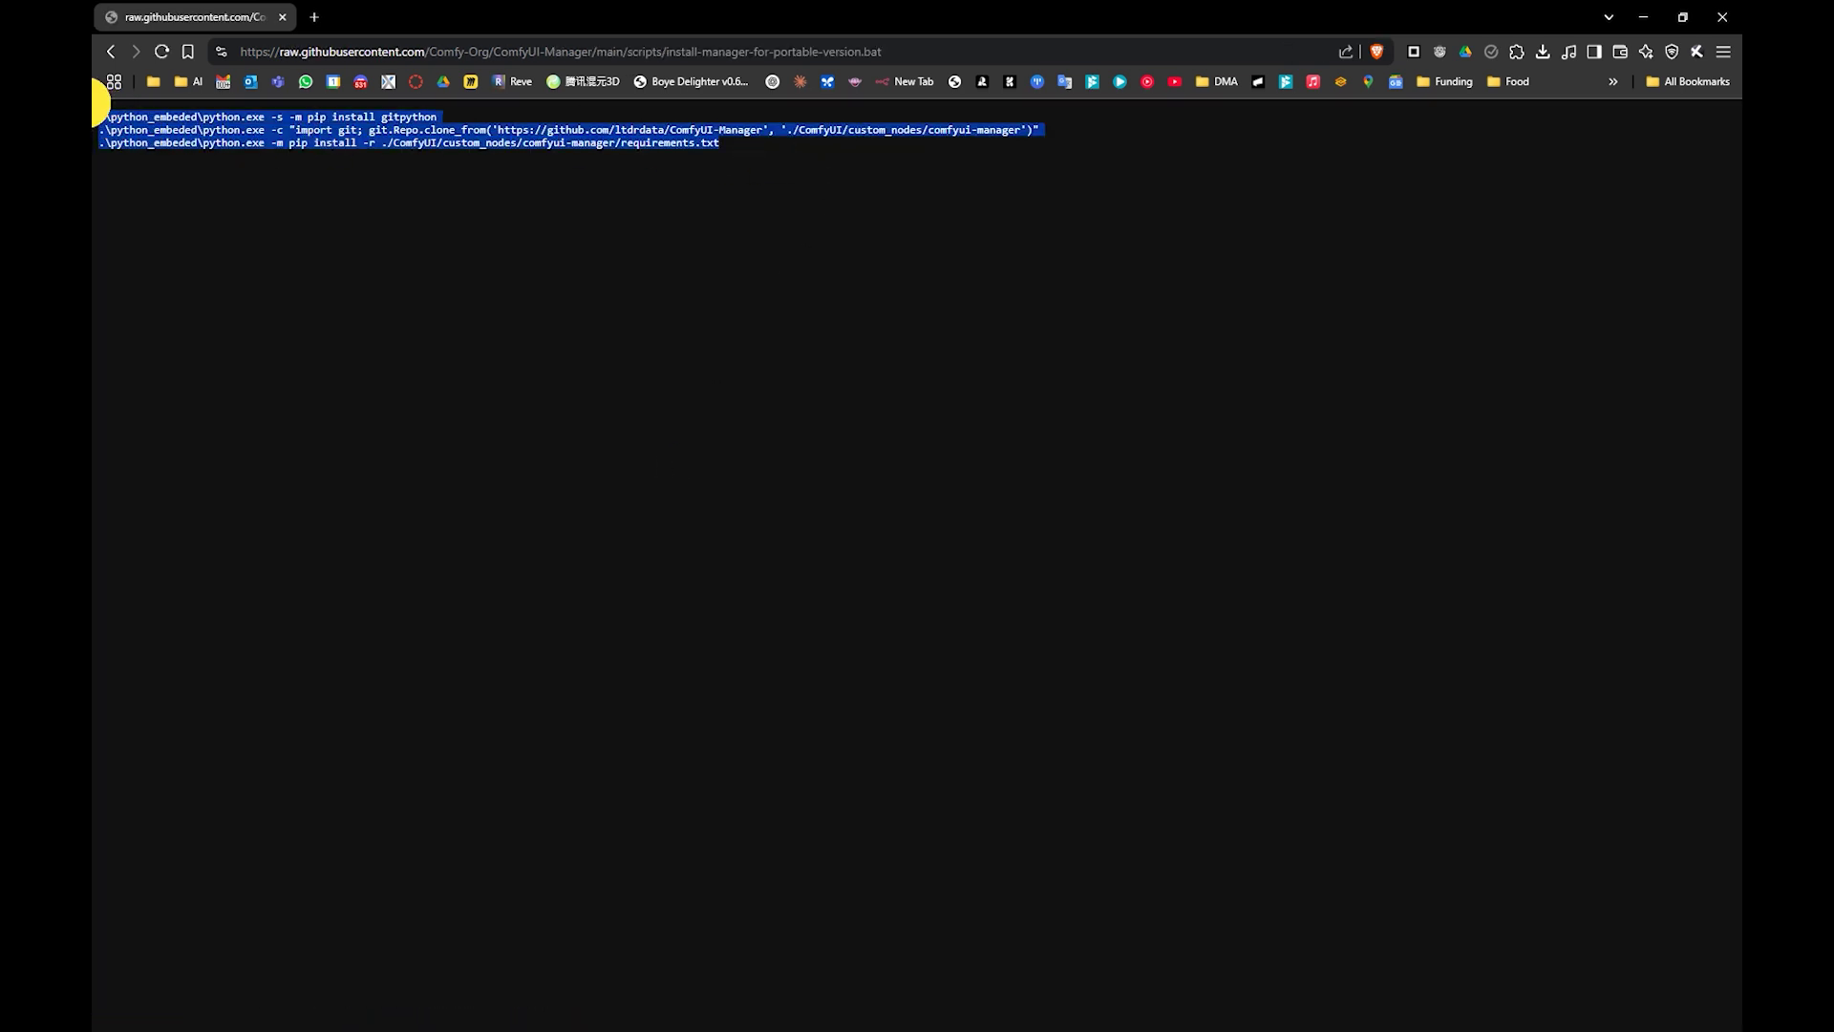
pyautogui.hotkey('ctrl', 'c')
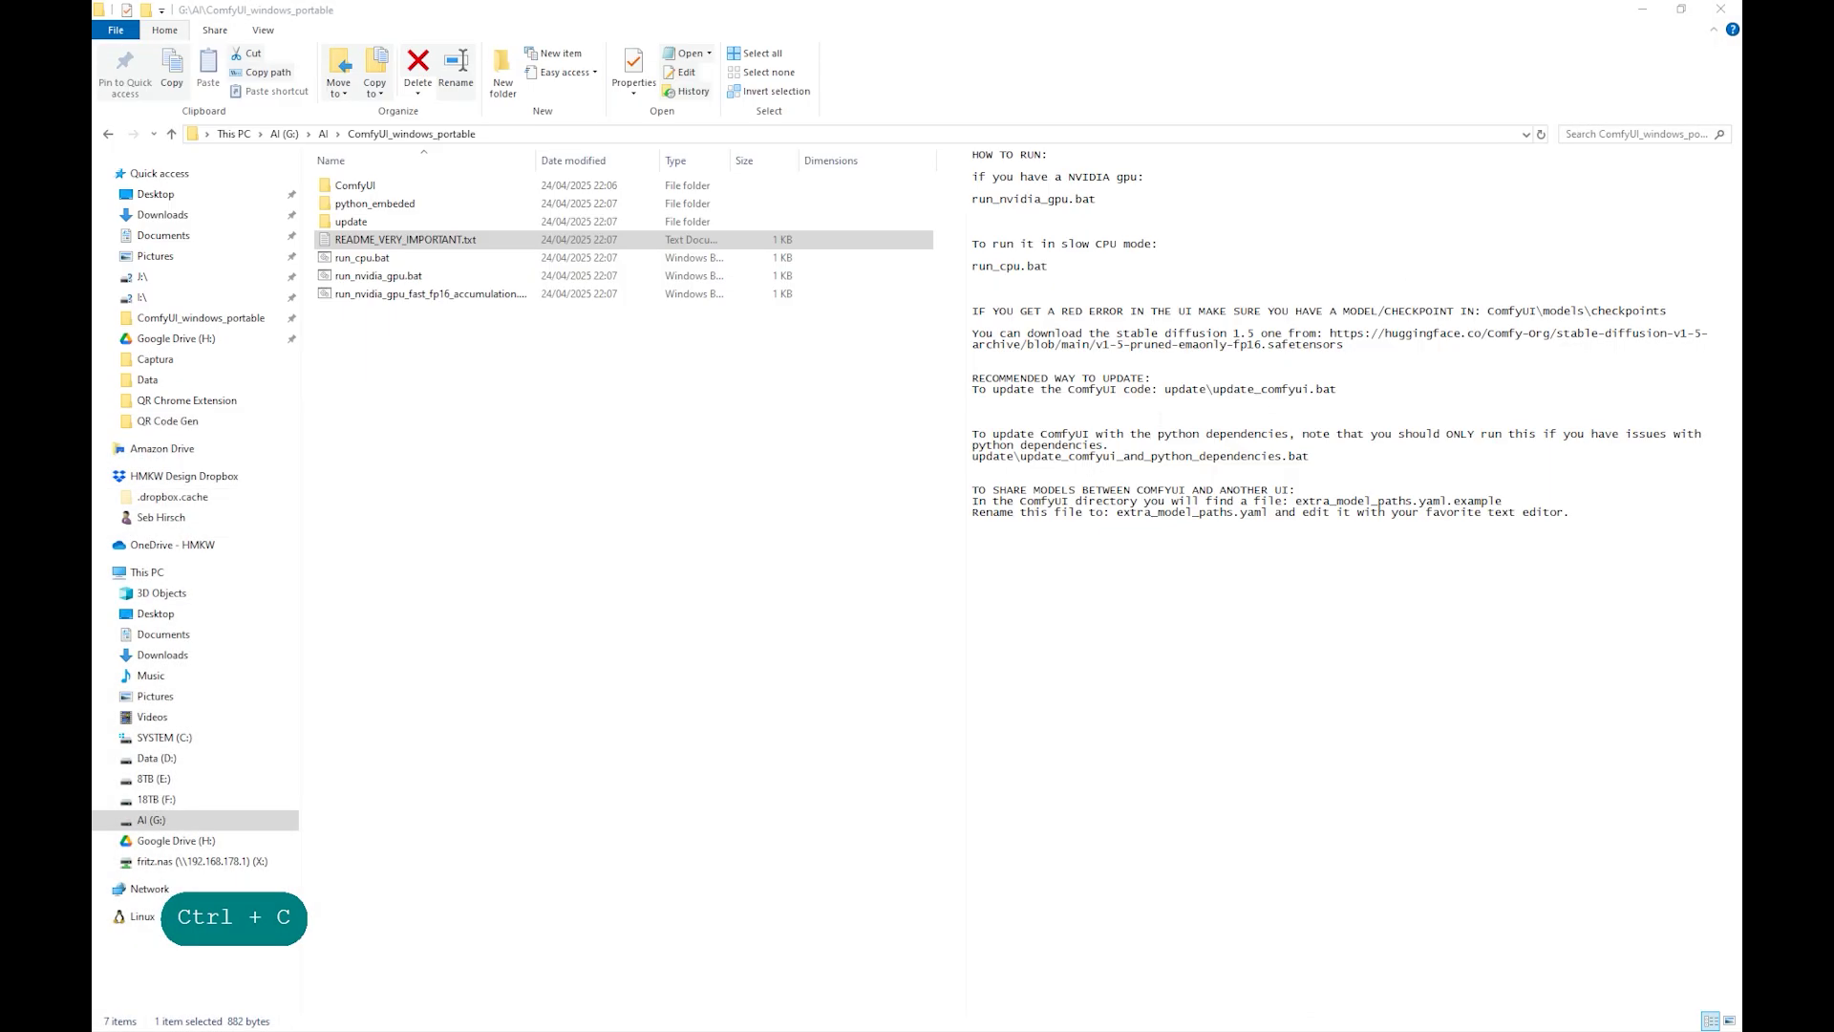
# - In File Explorer, create a text document in the ComfyUI_windows_portable folder and name it Install Manager.bat, accepting the extension change
pyautogui.click(1642, 18)
pyautogui.rightClick(497, 405)
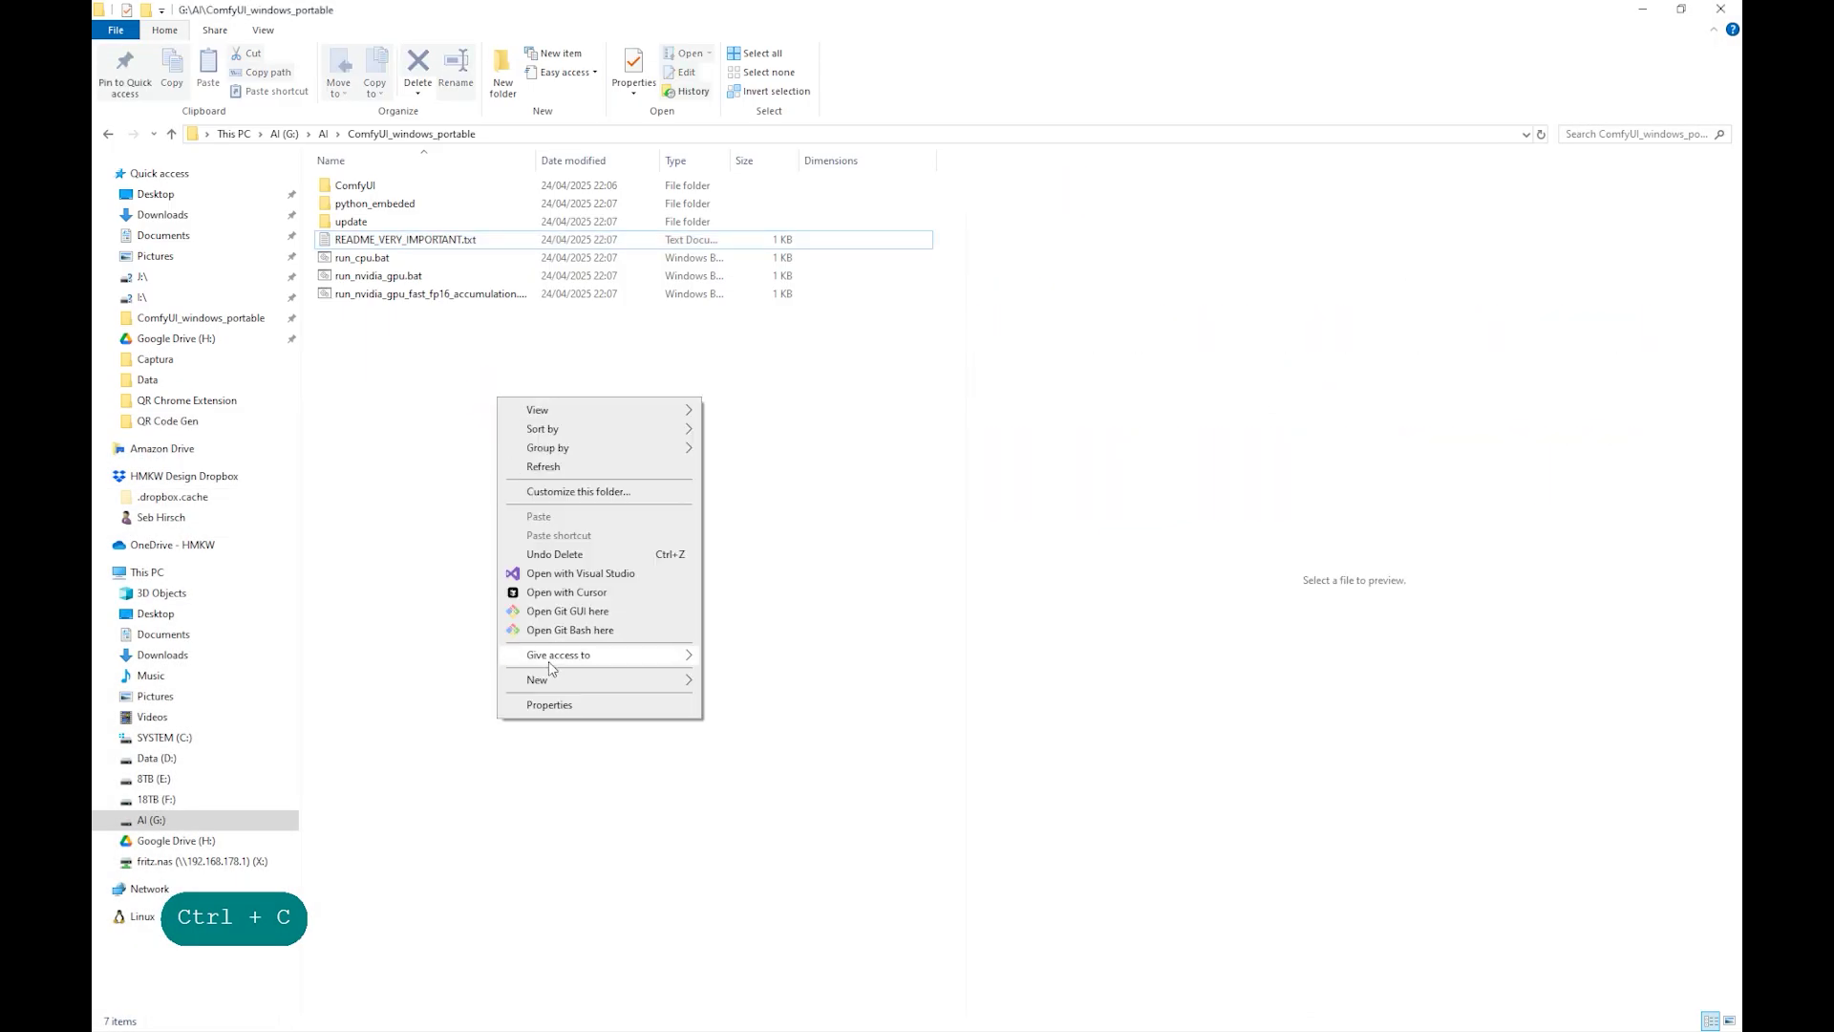
pyautogui.moveTo(592, 680)
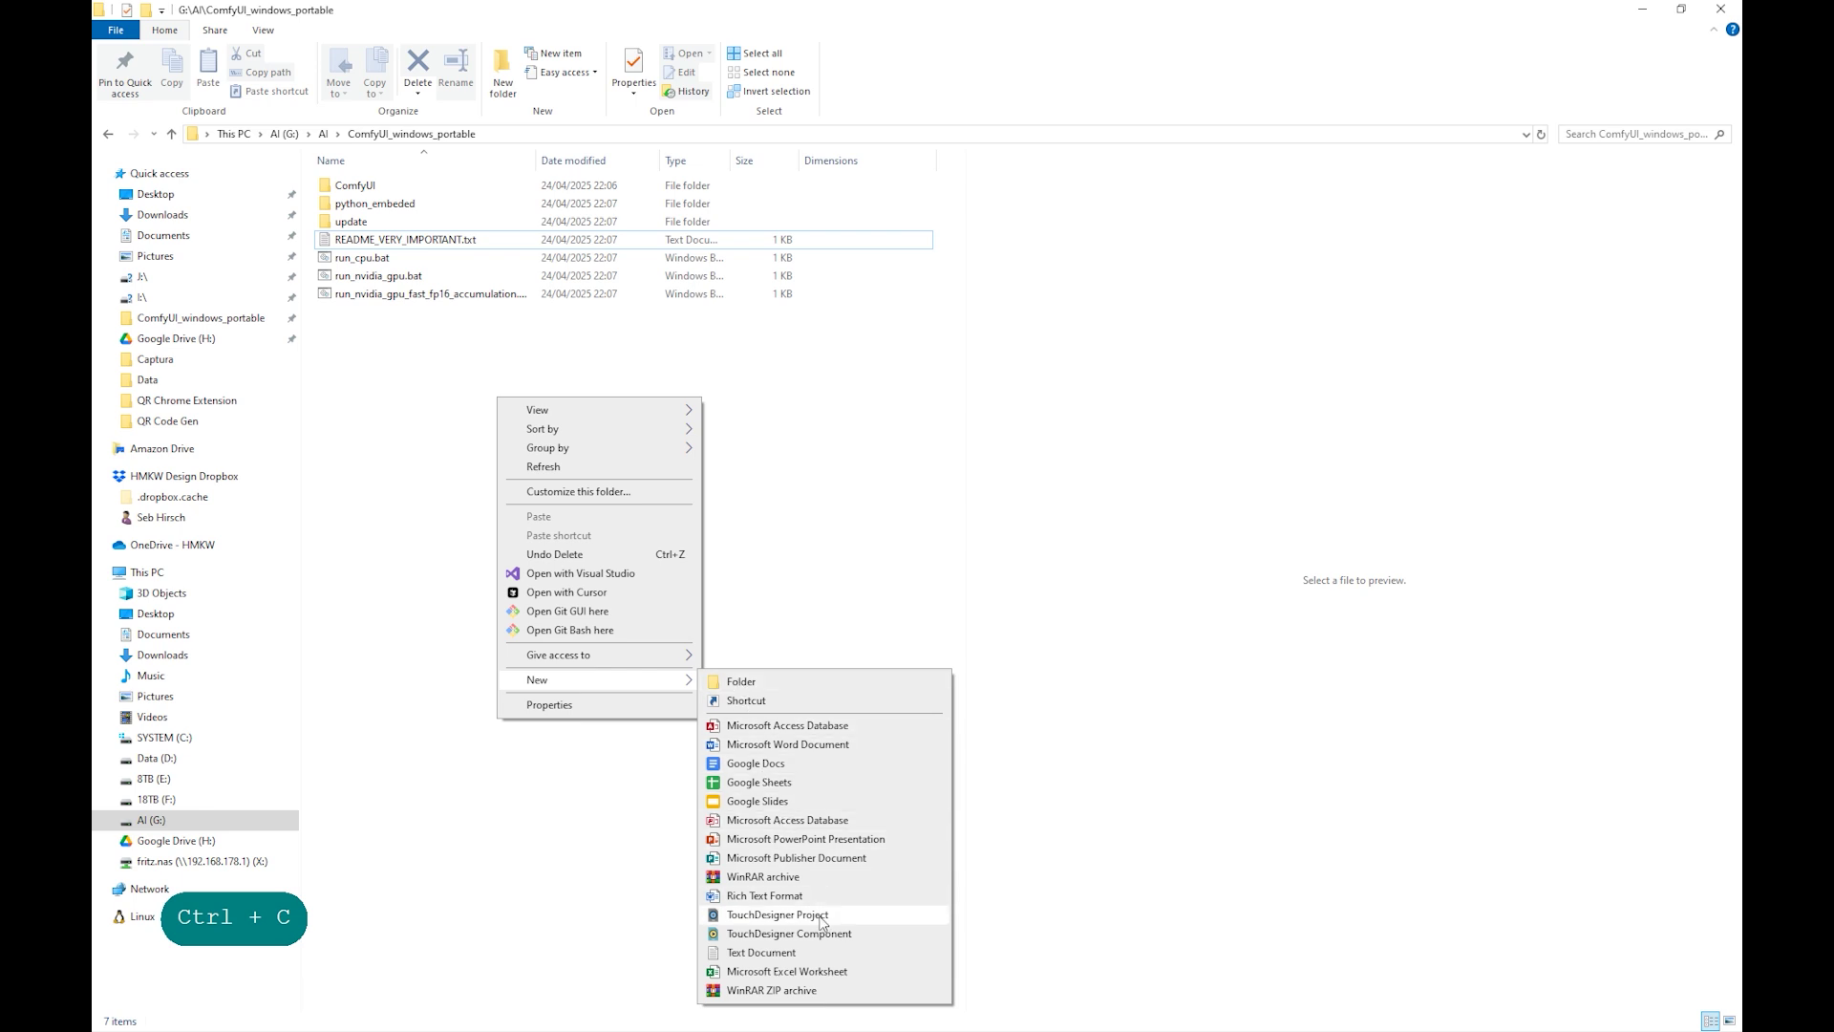
pyautogui.click(760, 952)
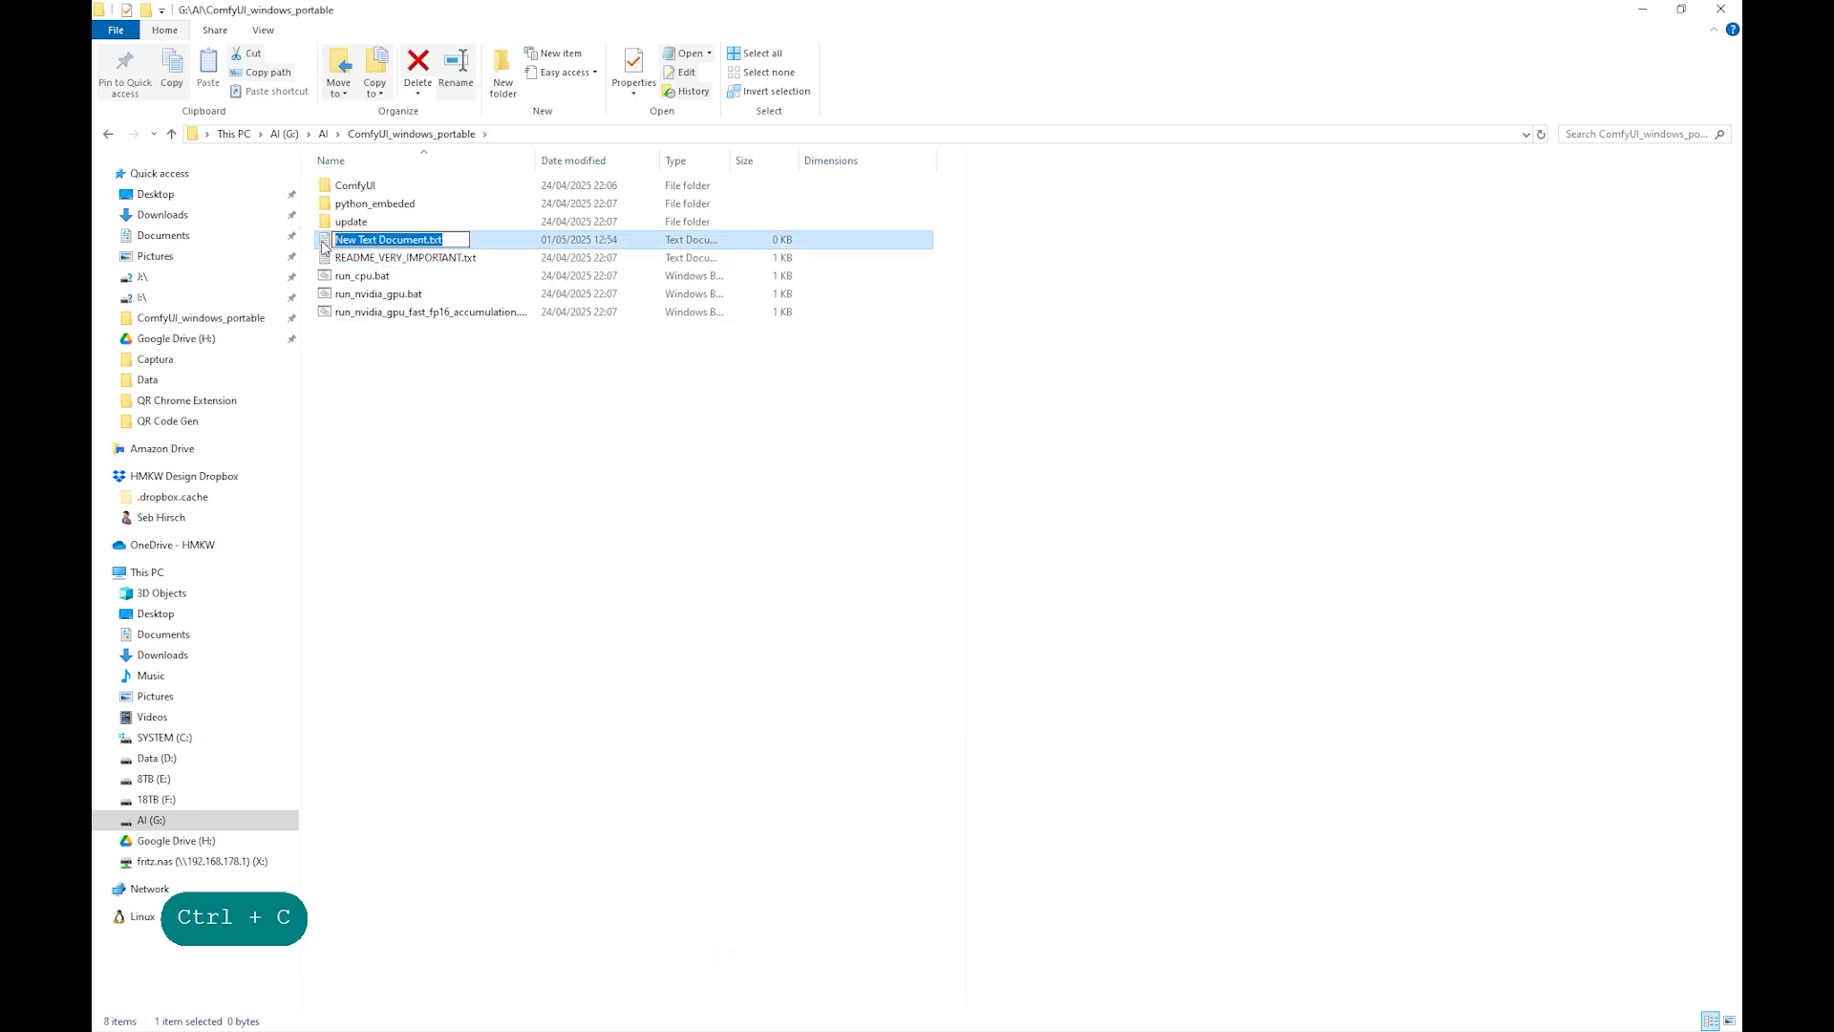
pyautogui.write('Install ')
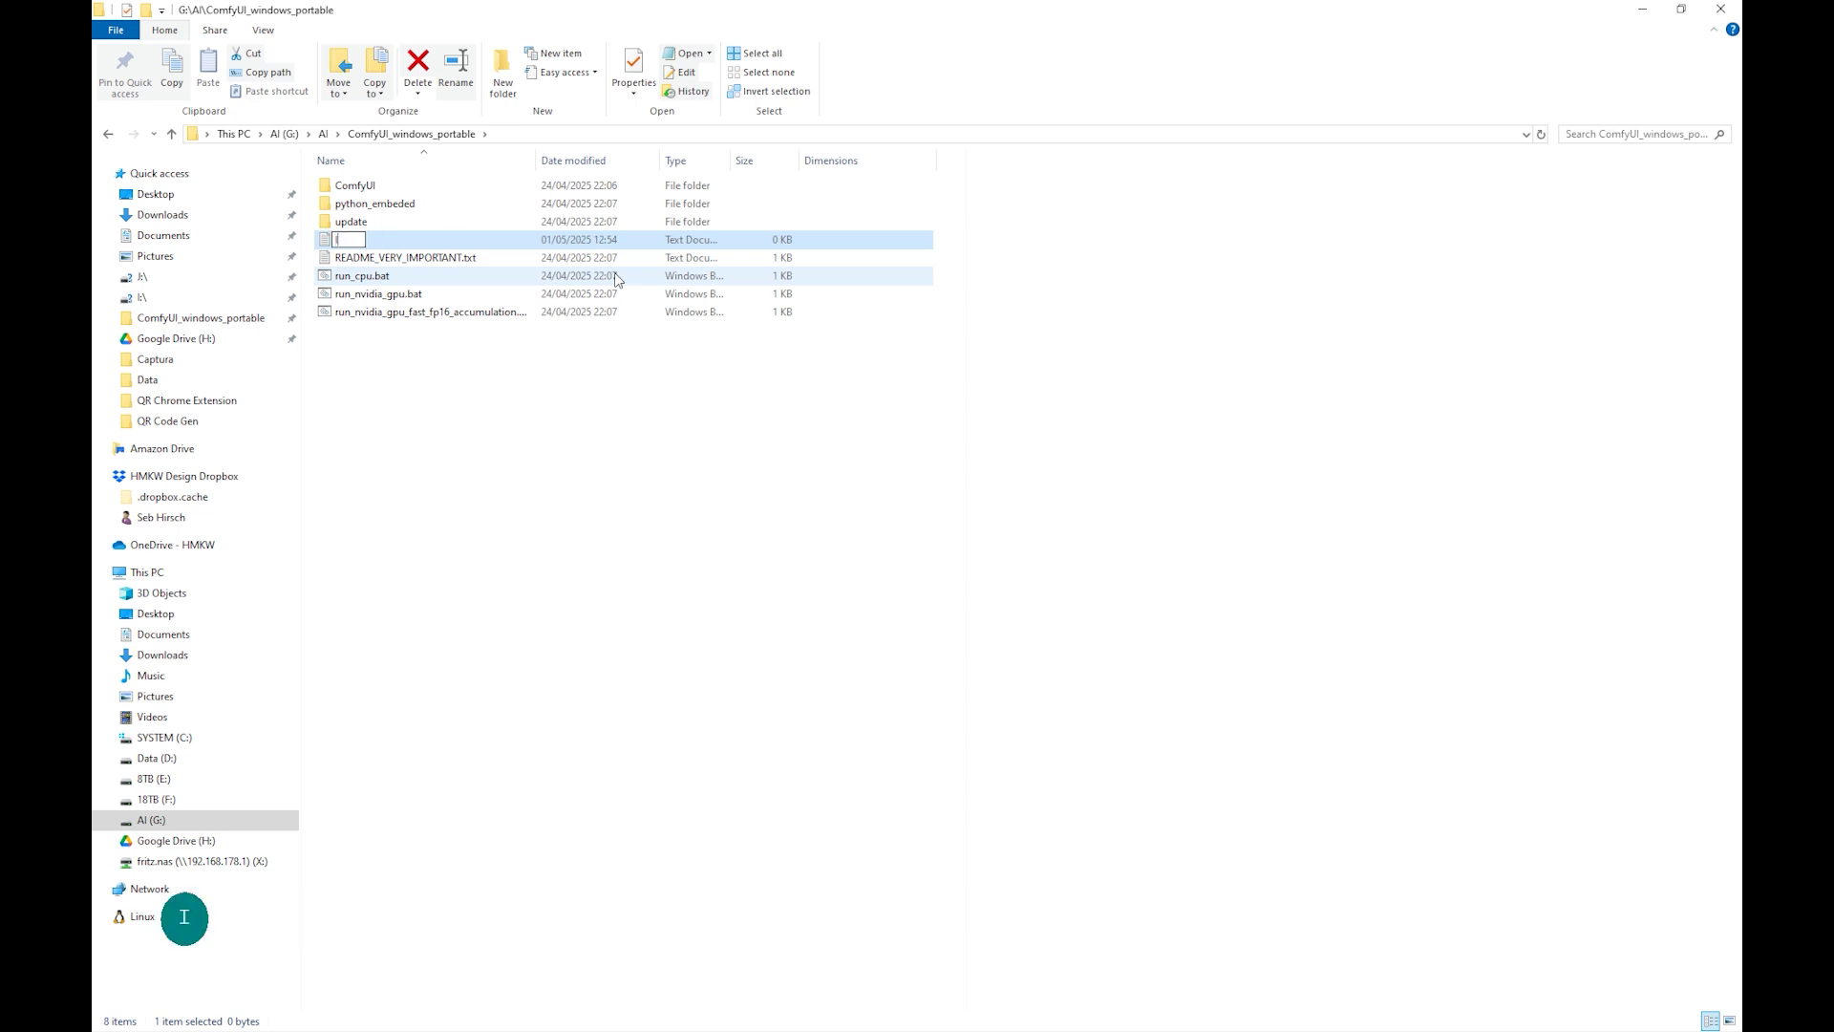
pyautogui.write('Manan')
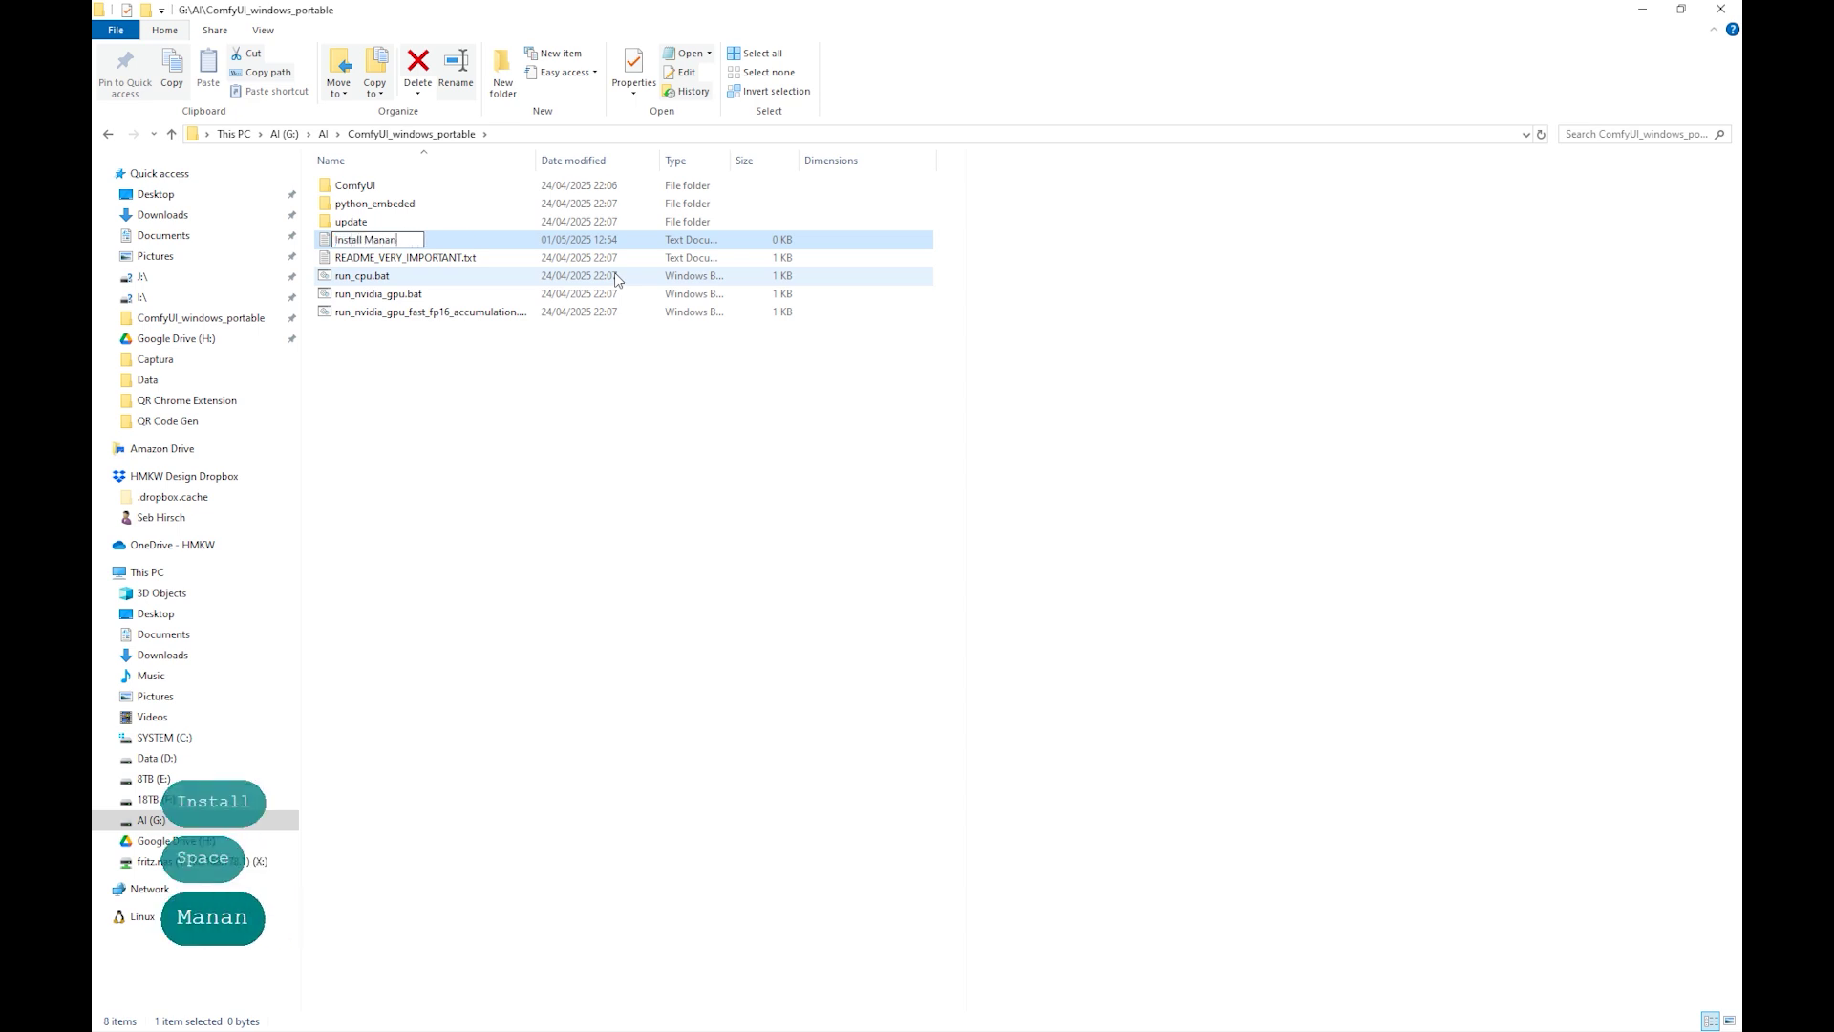
pyautogui.press('BackSpace')
pyautogui.write('ger')
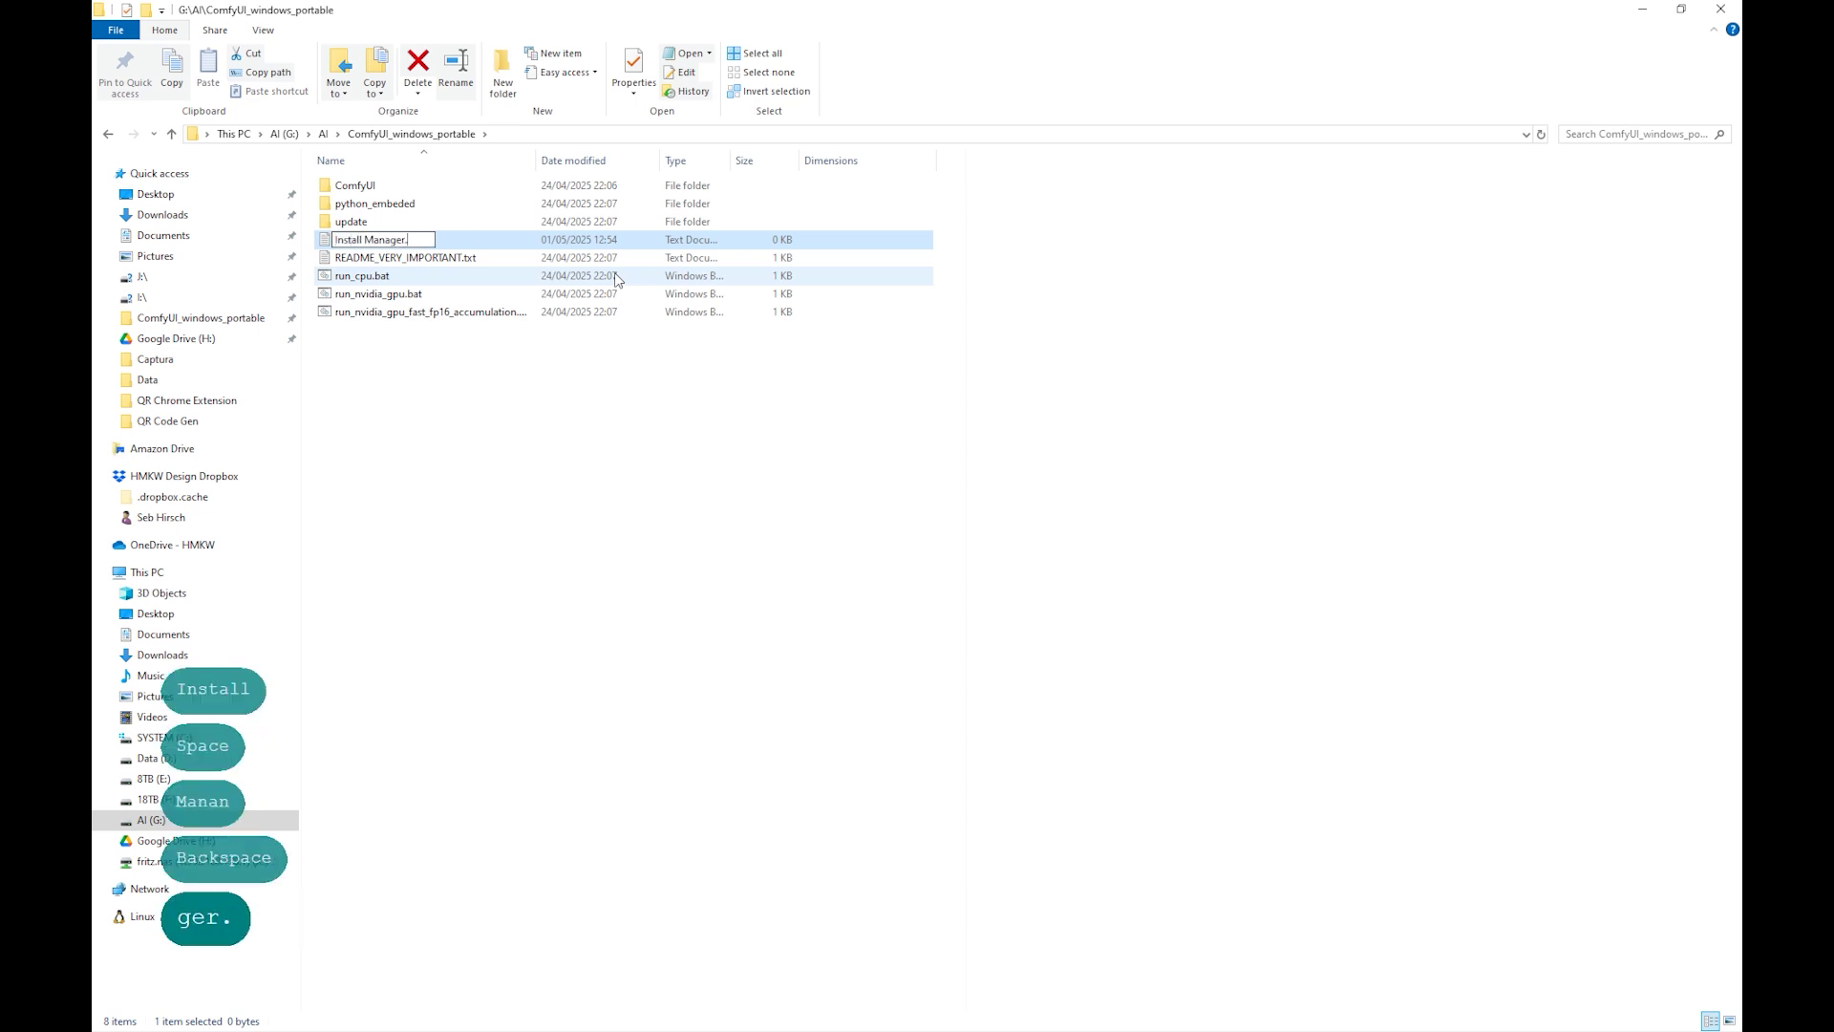
pyautogui.write('.bat')
pyautogui.press('Return')
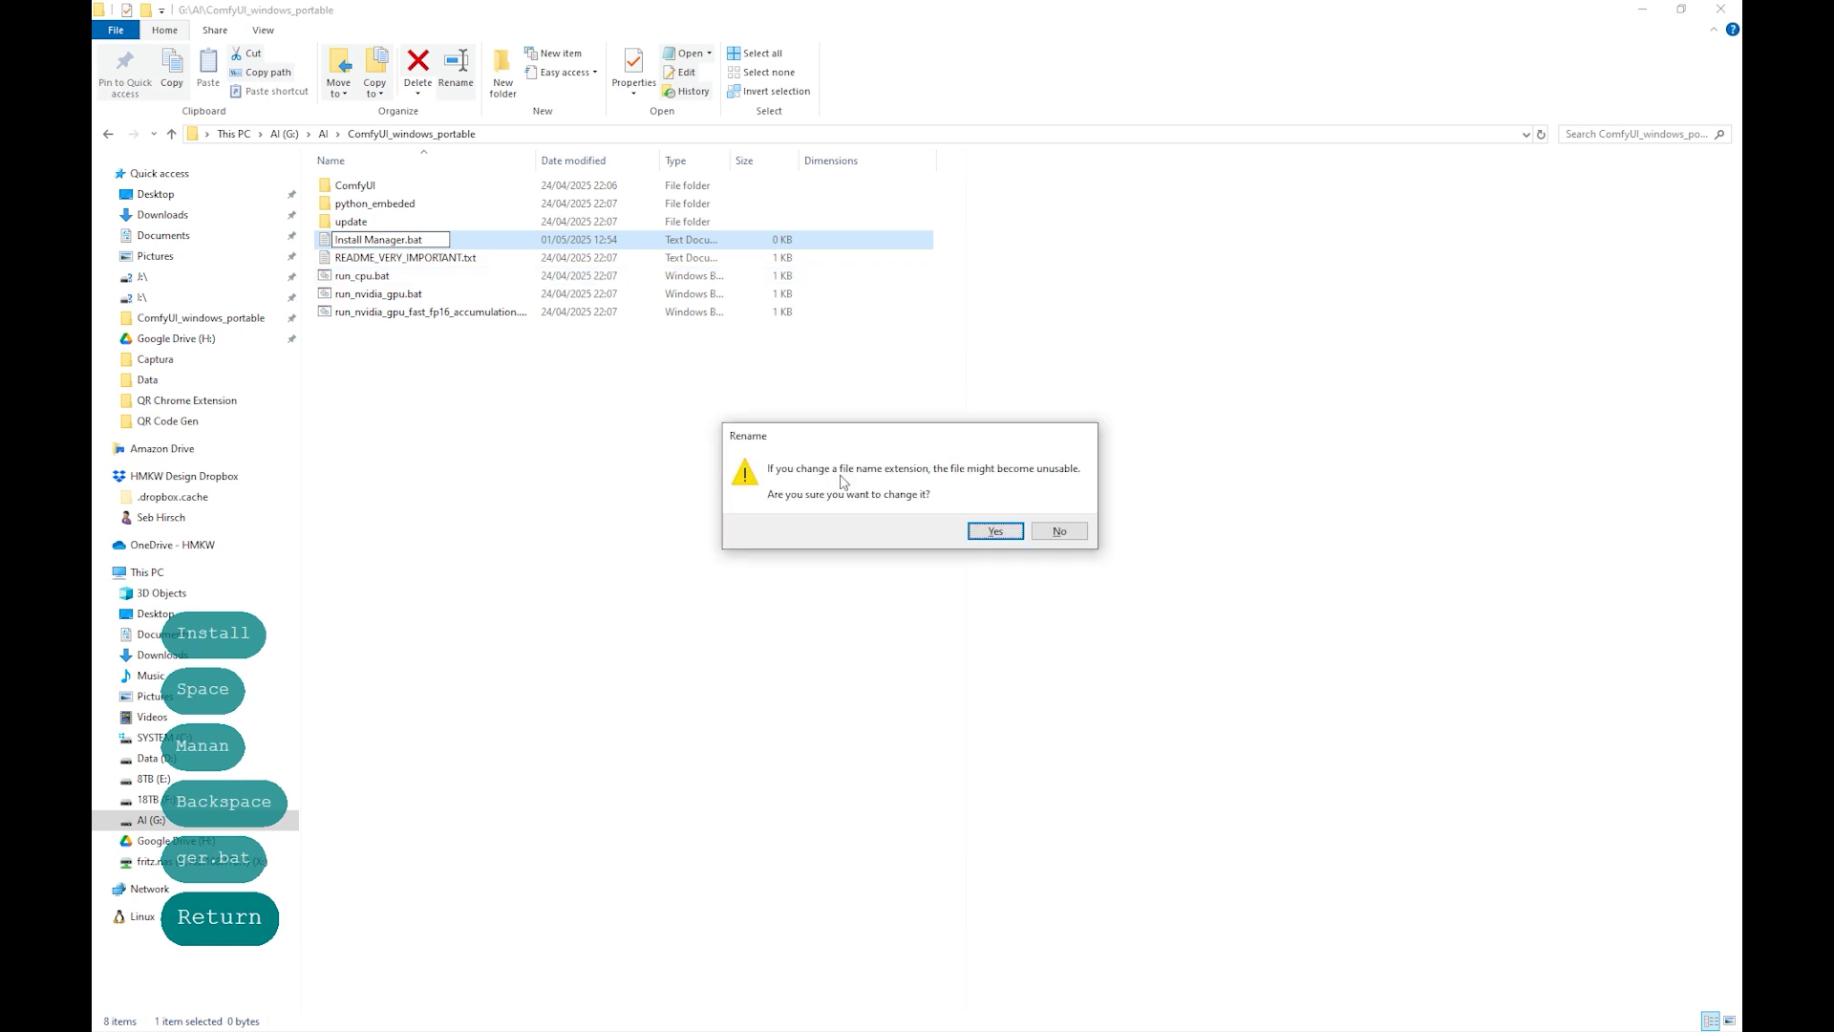
pyautogui.click(995, 531)
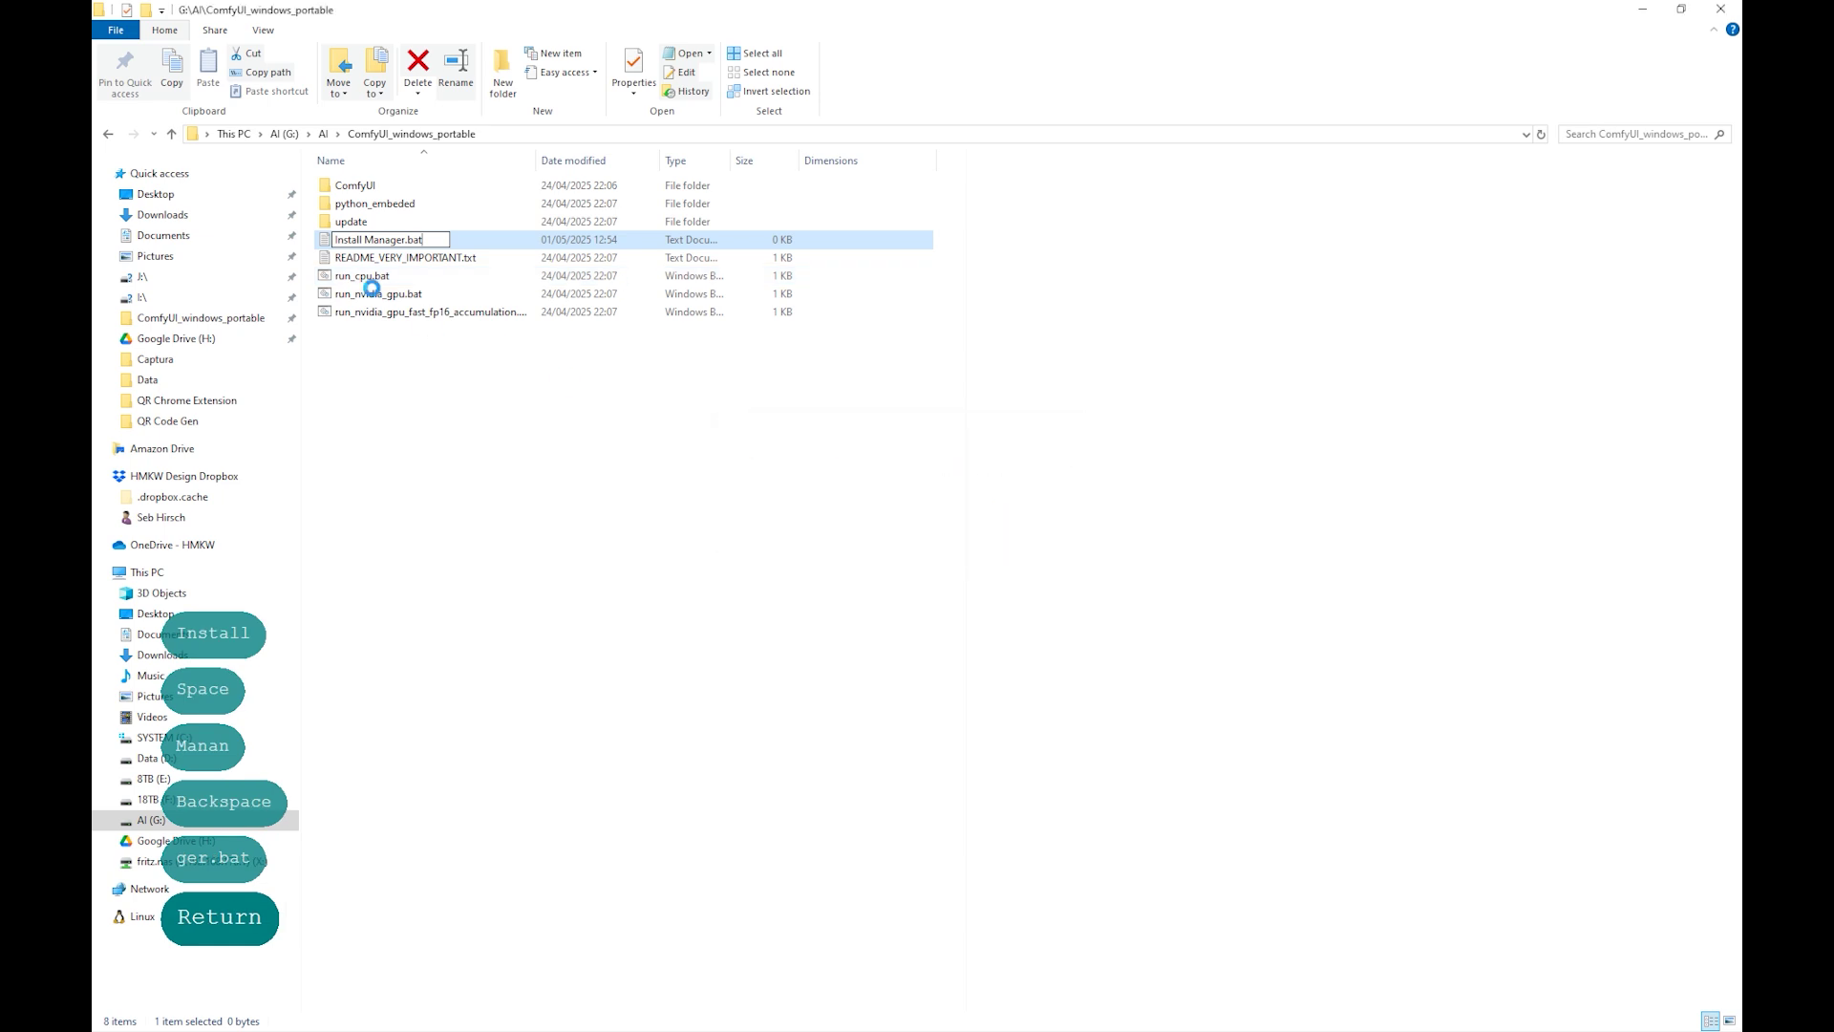
# - Open Install Manager.bat for editing, paste the copied install commands into it, save the file and close the editor
pyautogui.rightClick(388, 239)
pyautogui.click(419, 288)
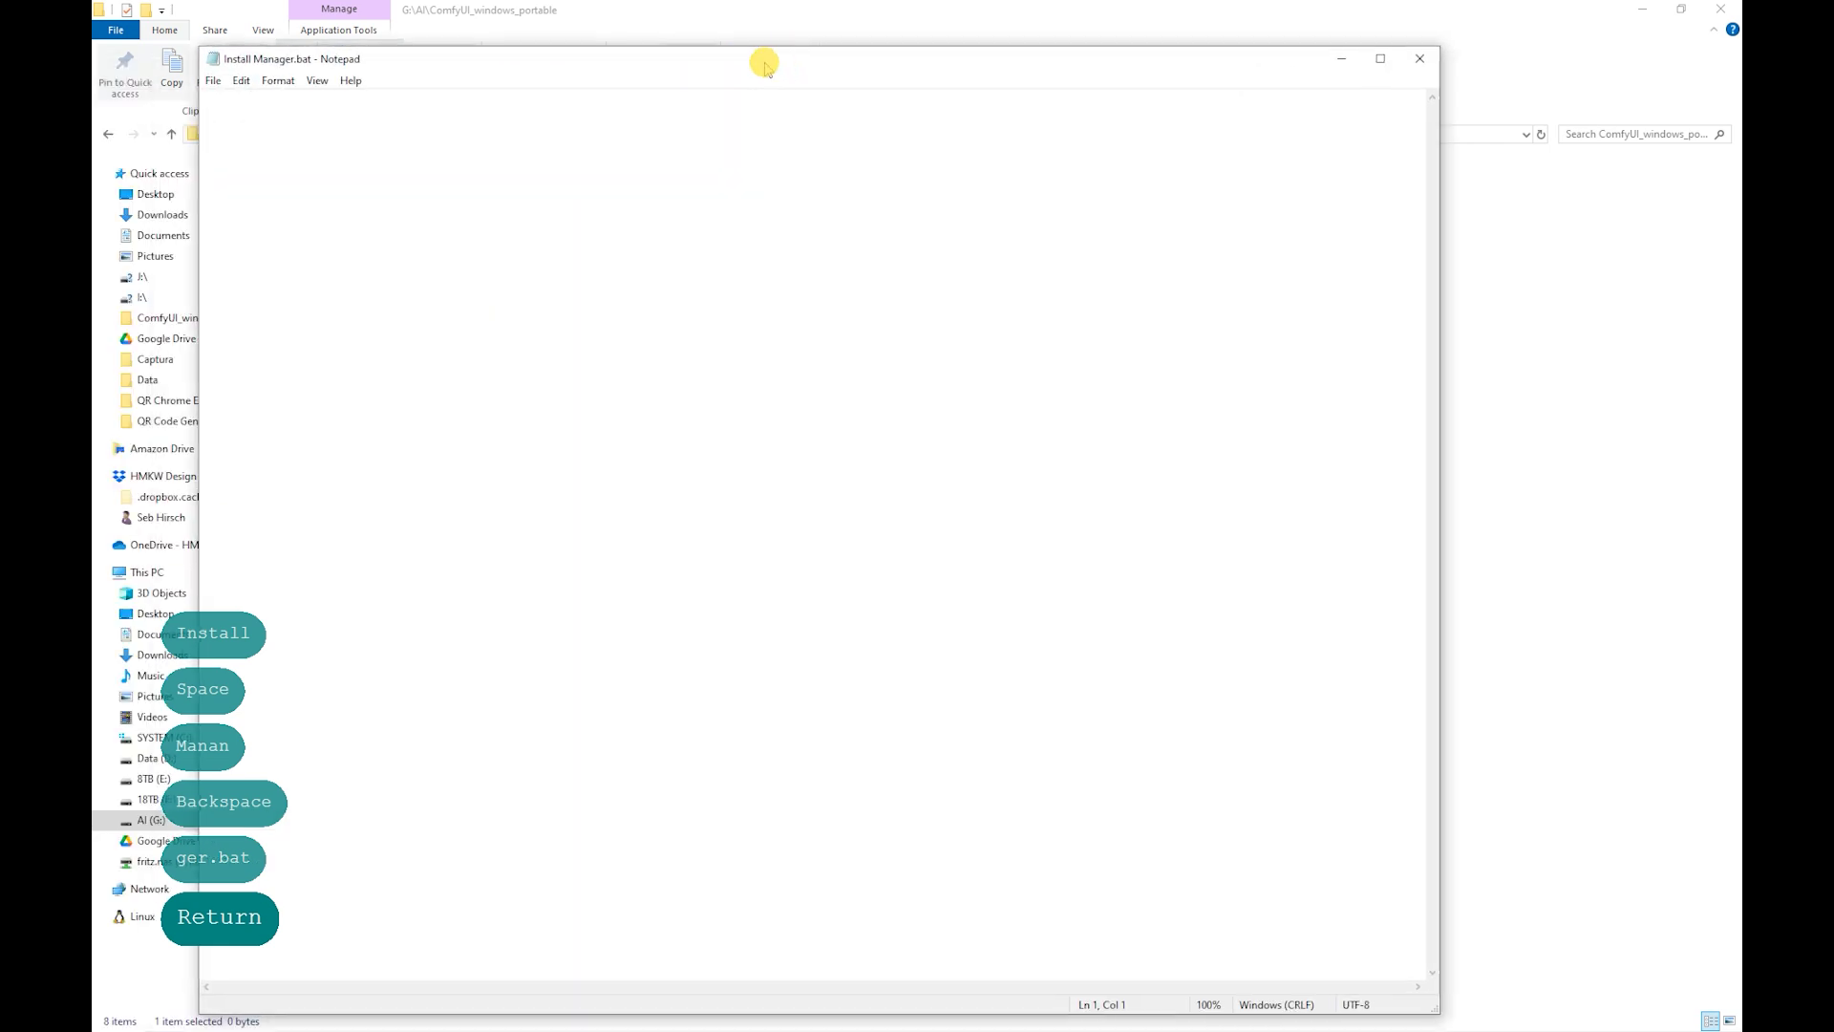
pyautogui.hotkey('ctrl', 'v')
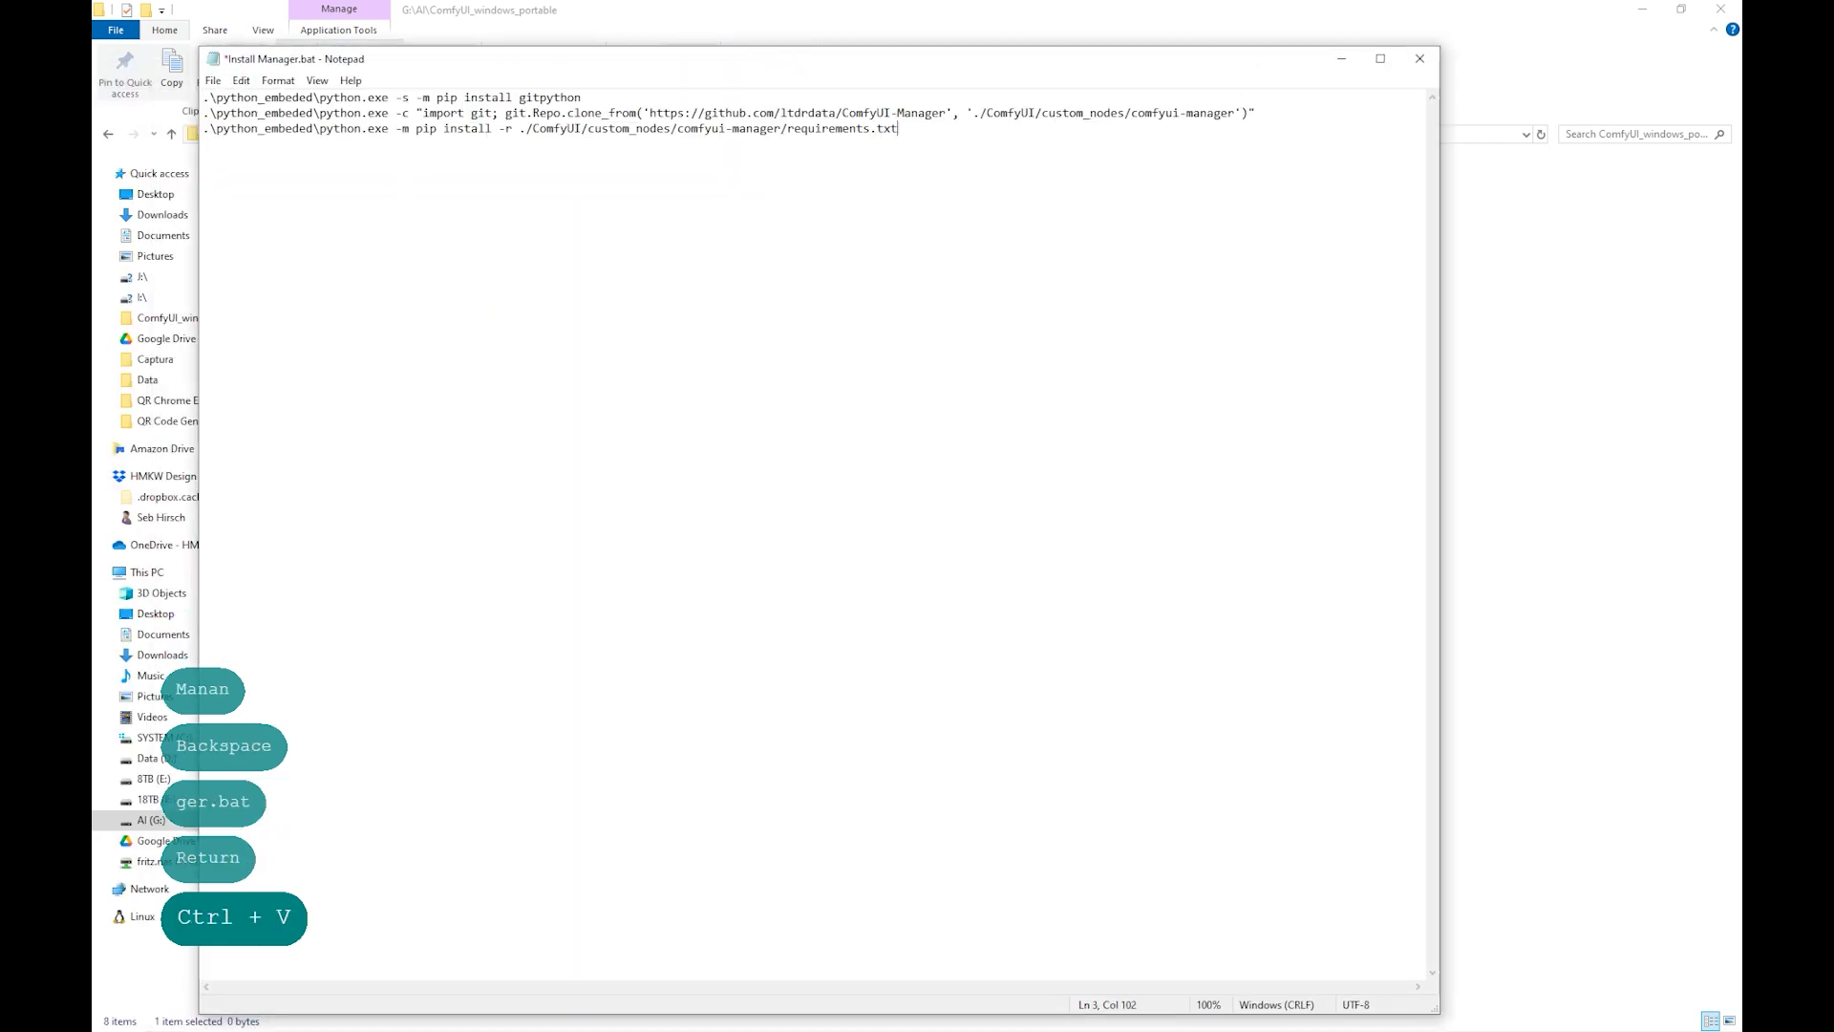
pyautogui.click(213, 81)
pyautogui.click(255, 156)
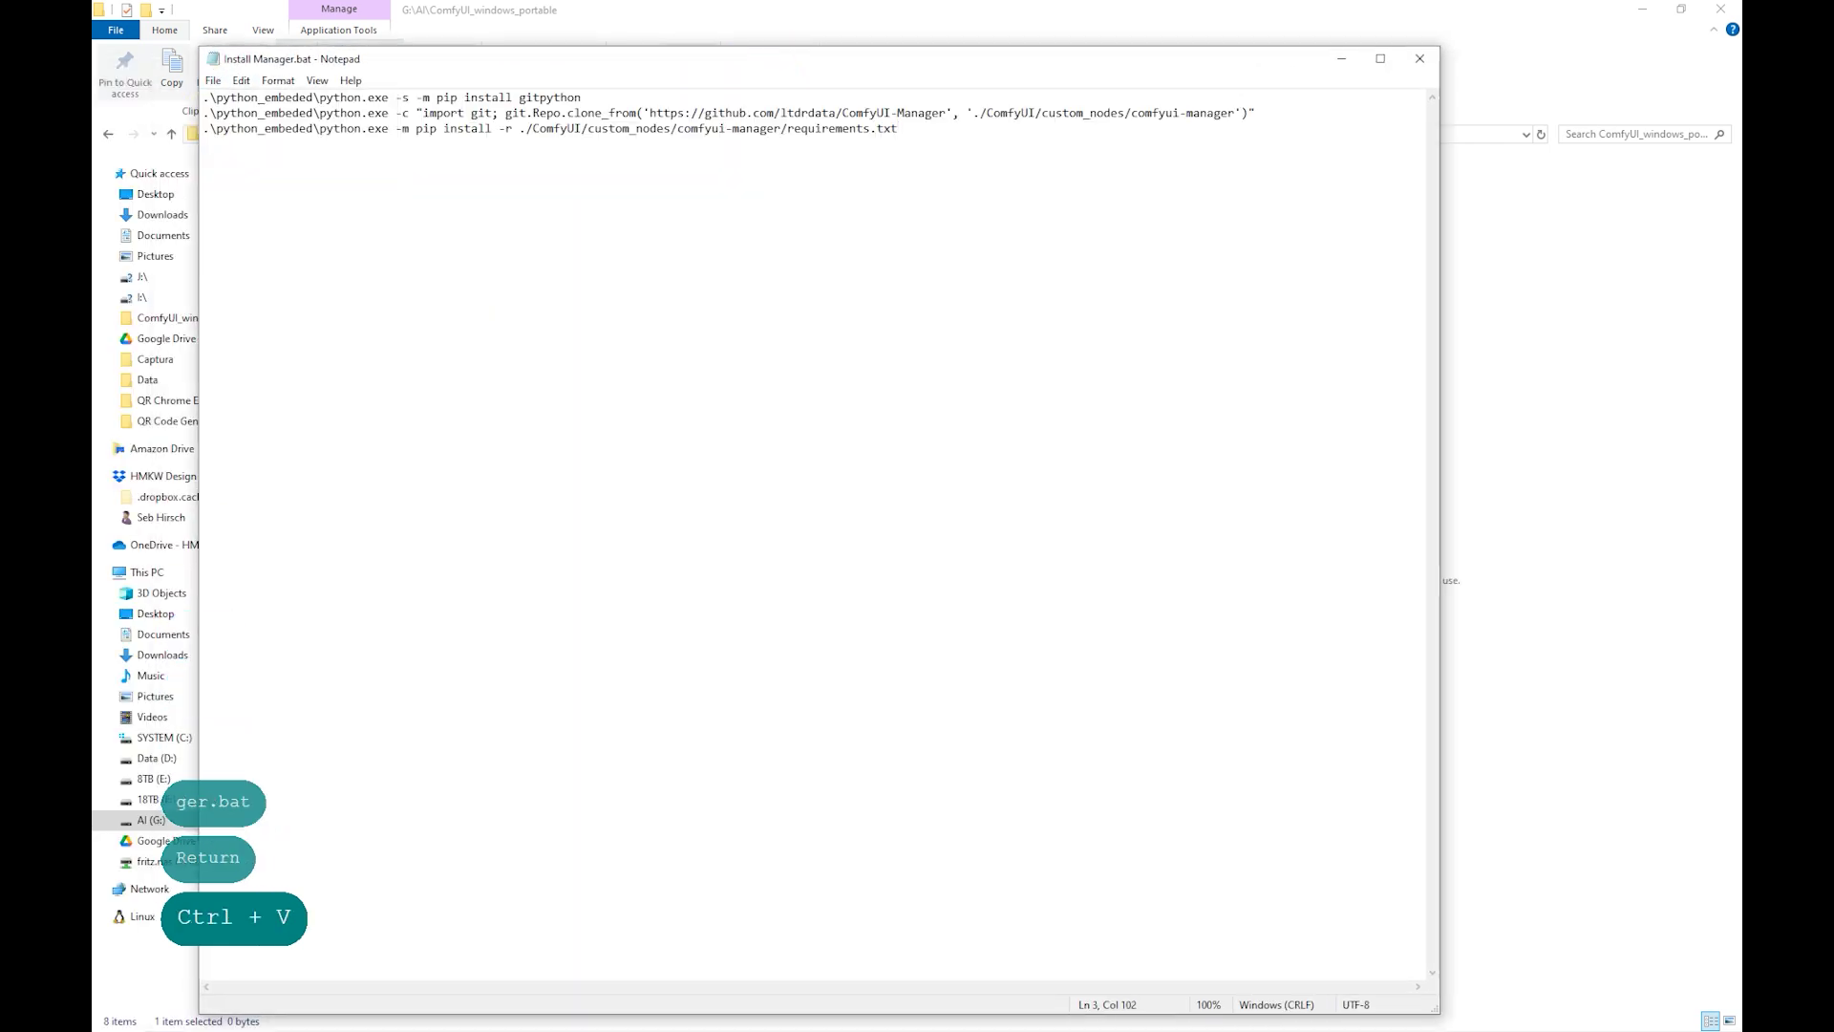
pyautogui.click(1420, 58)
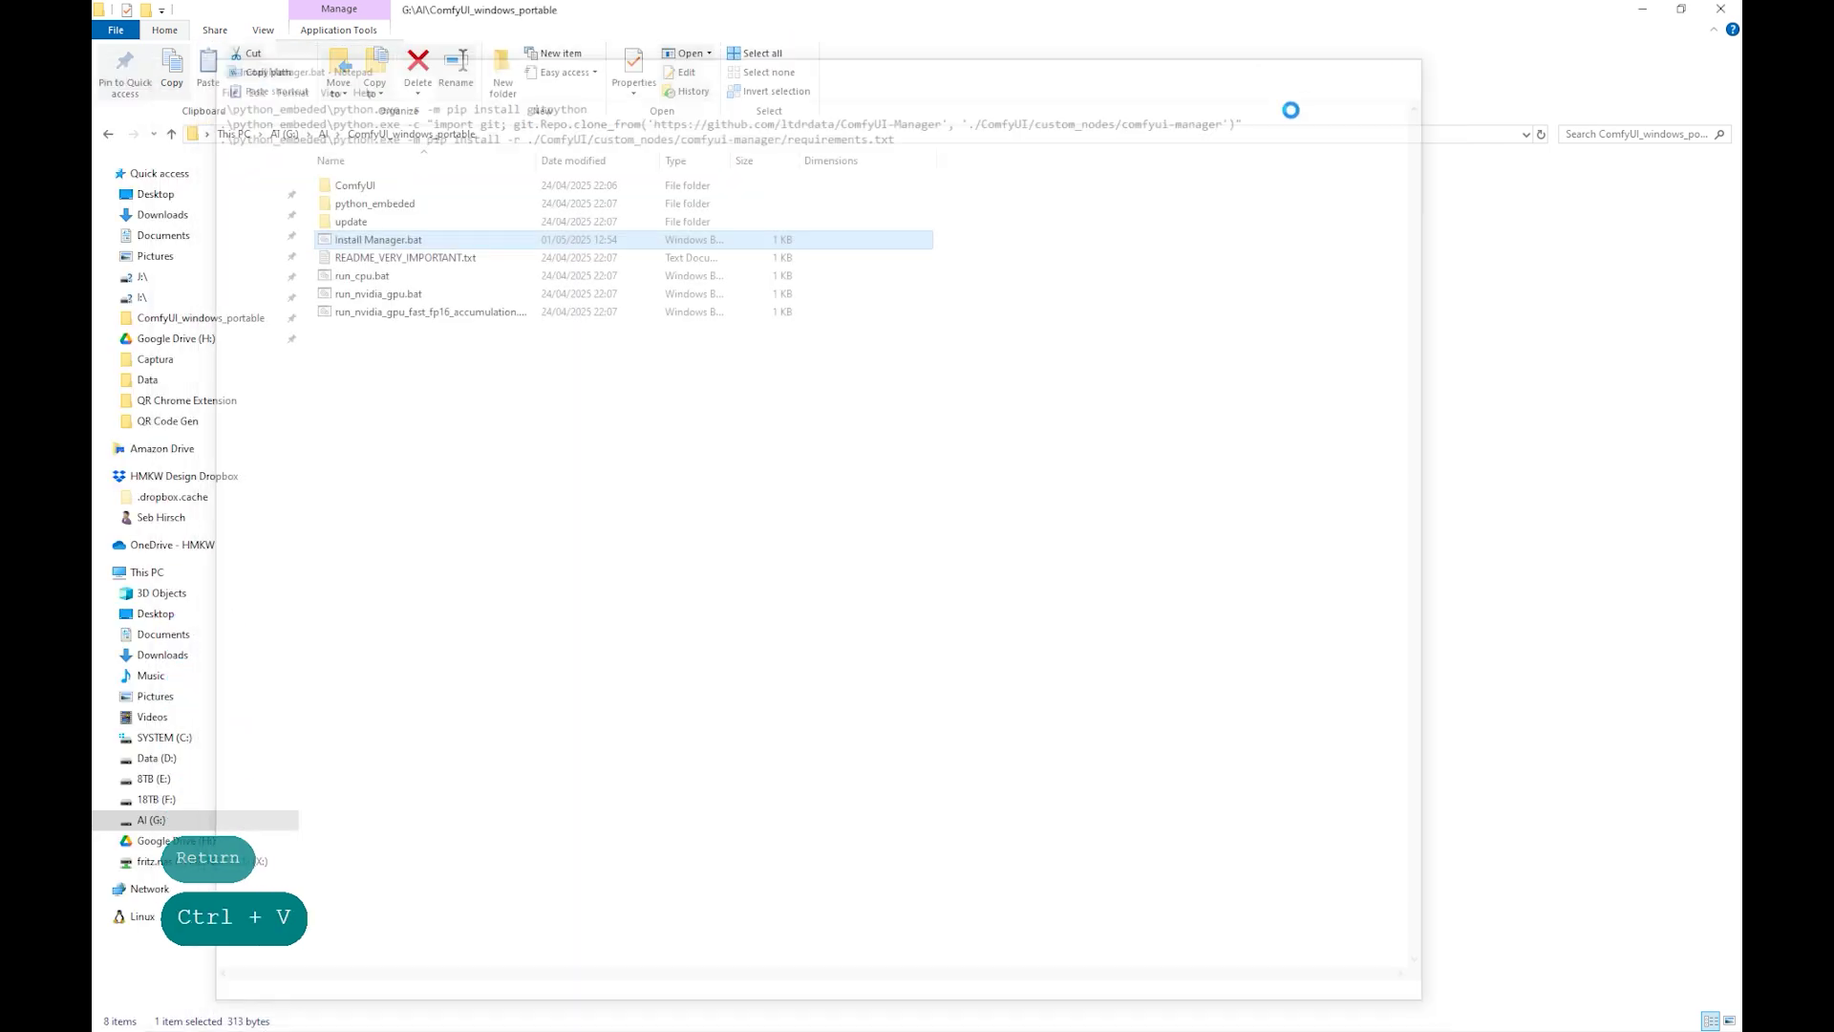
# - Run Install Manager.bat to install the manager, and launch ComfyUI with run_nvidia_gpu.bat
pyautogui.click(388, 246)
pyautogui.doubleClick(389, 246)
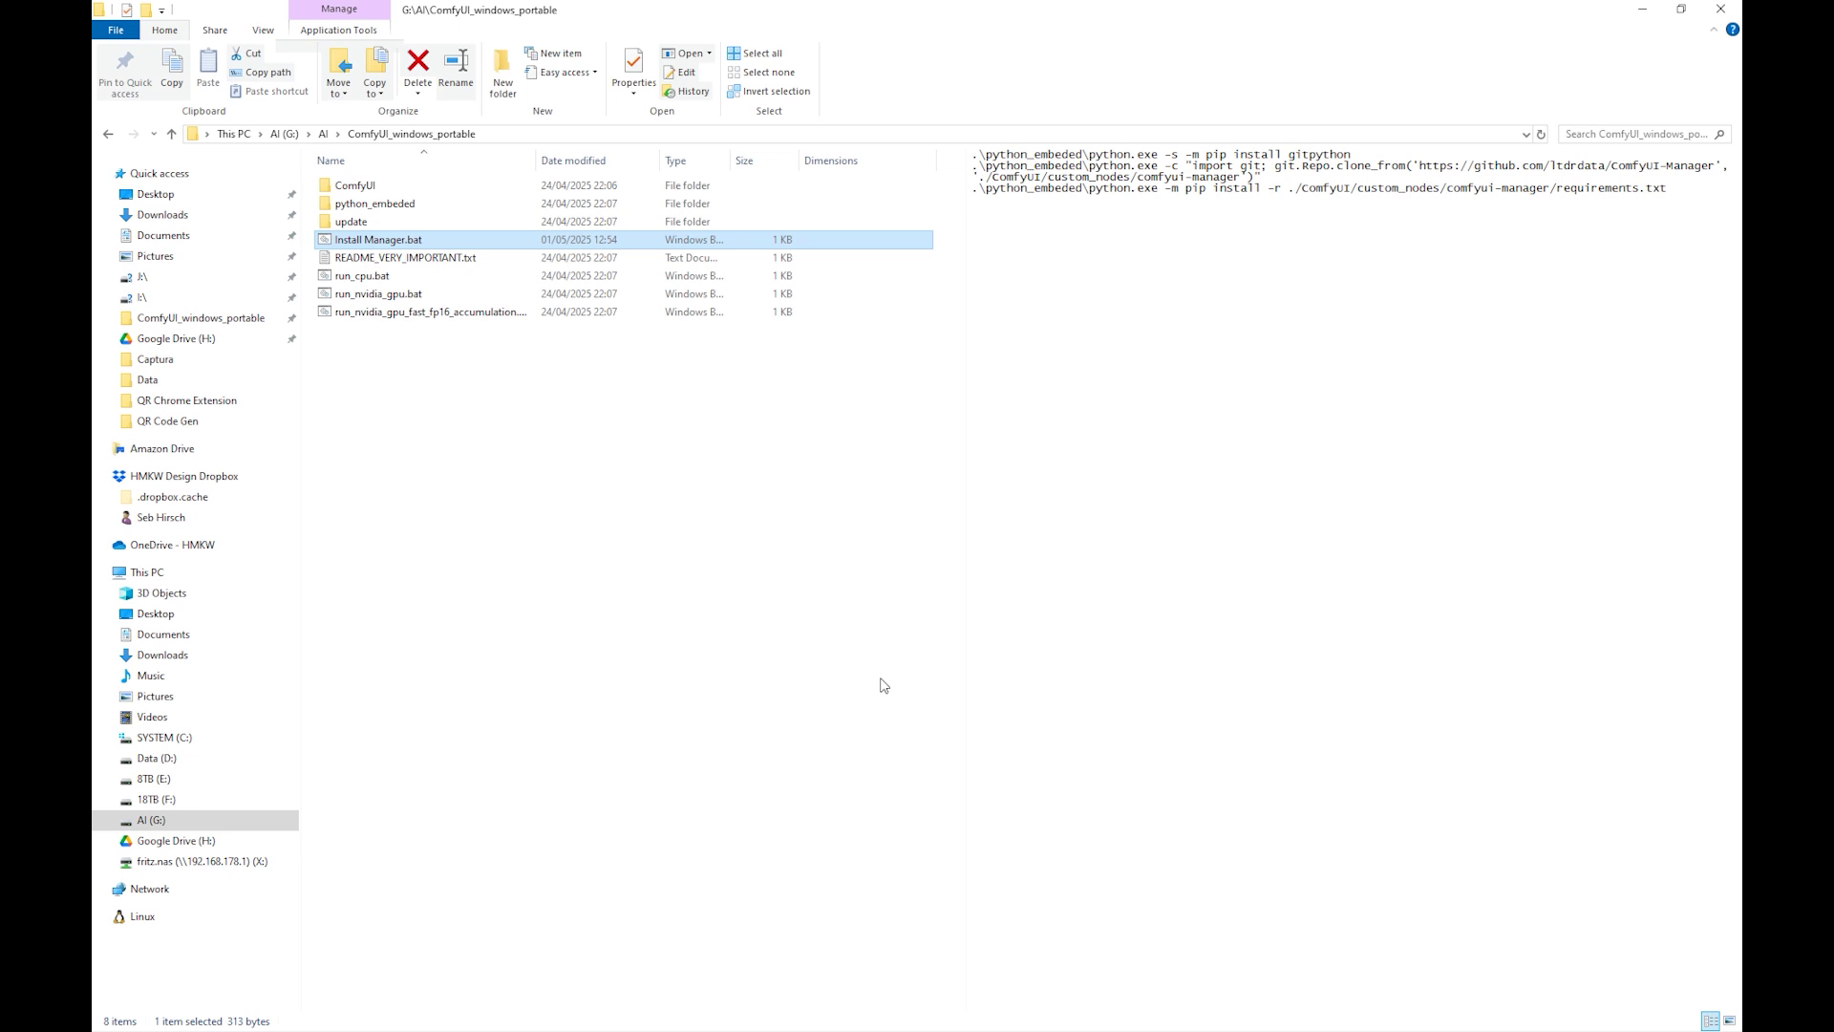
pyautogui.click(445, 468)
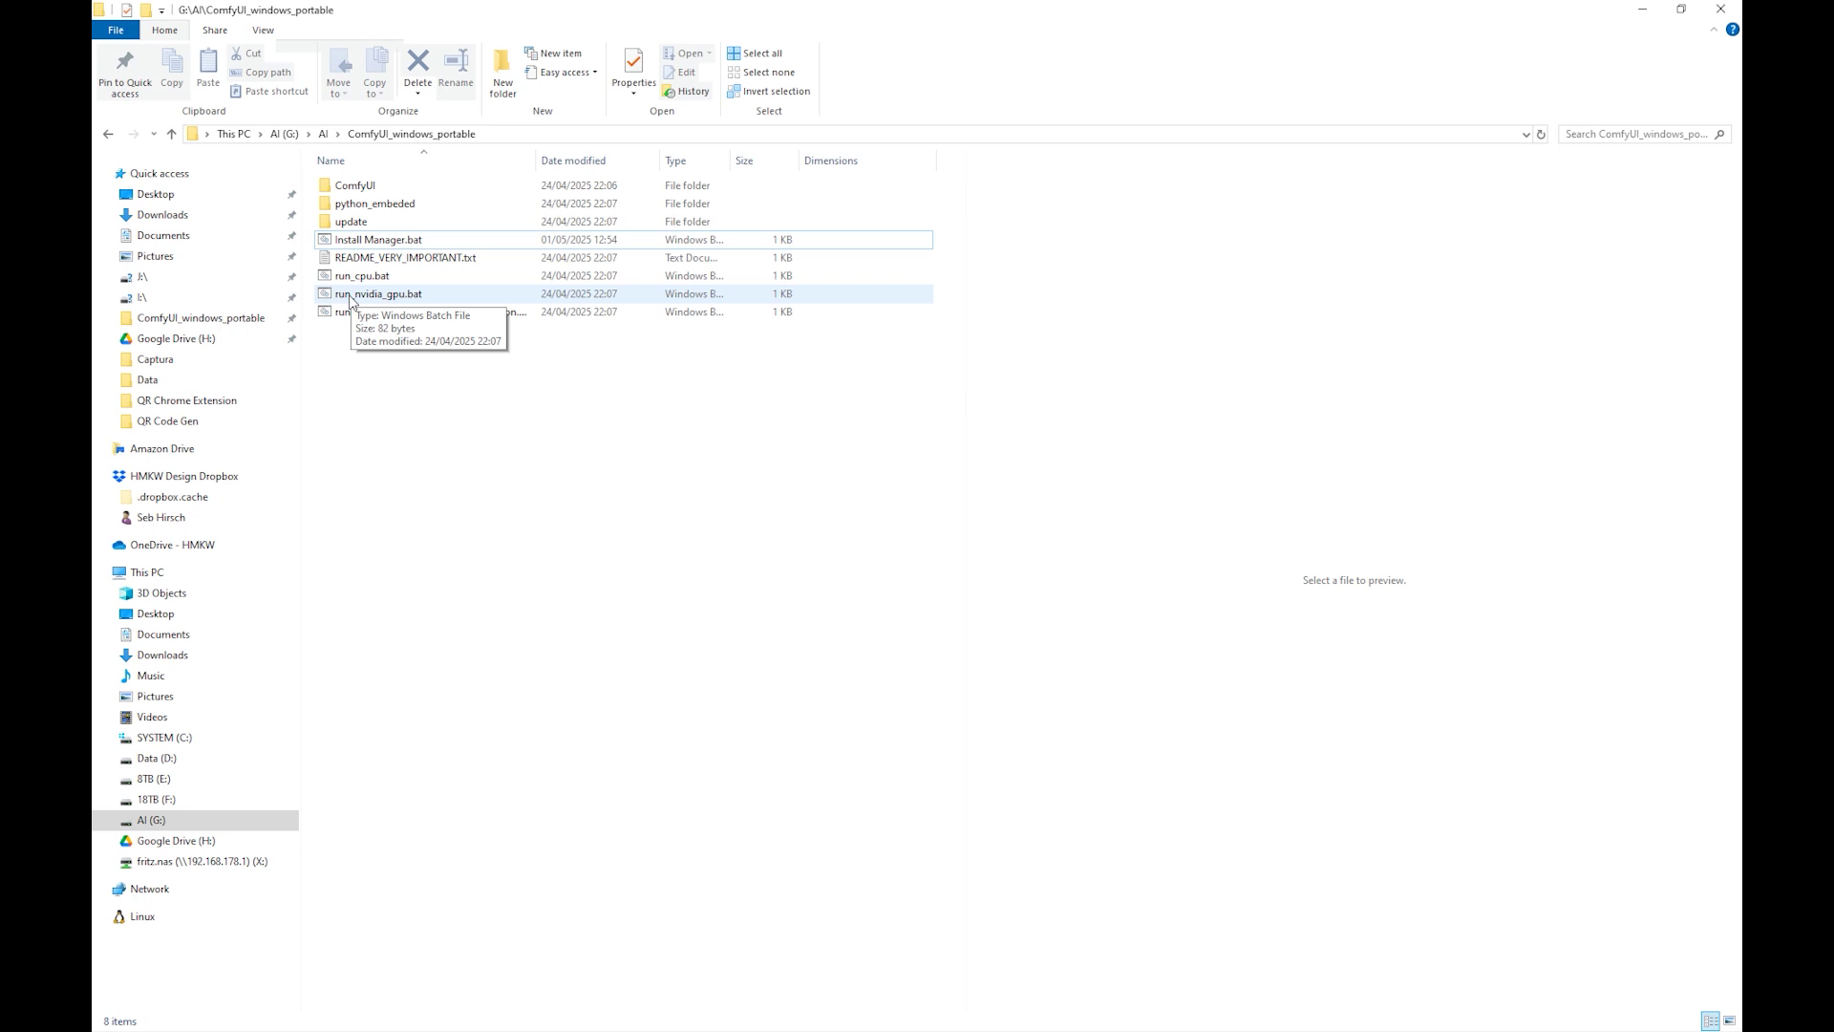
pyautogui.click(389, 297)
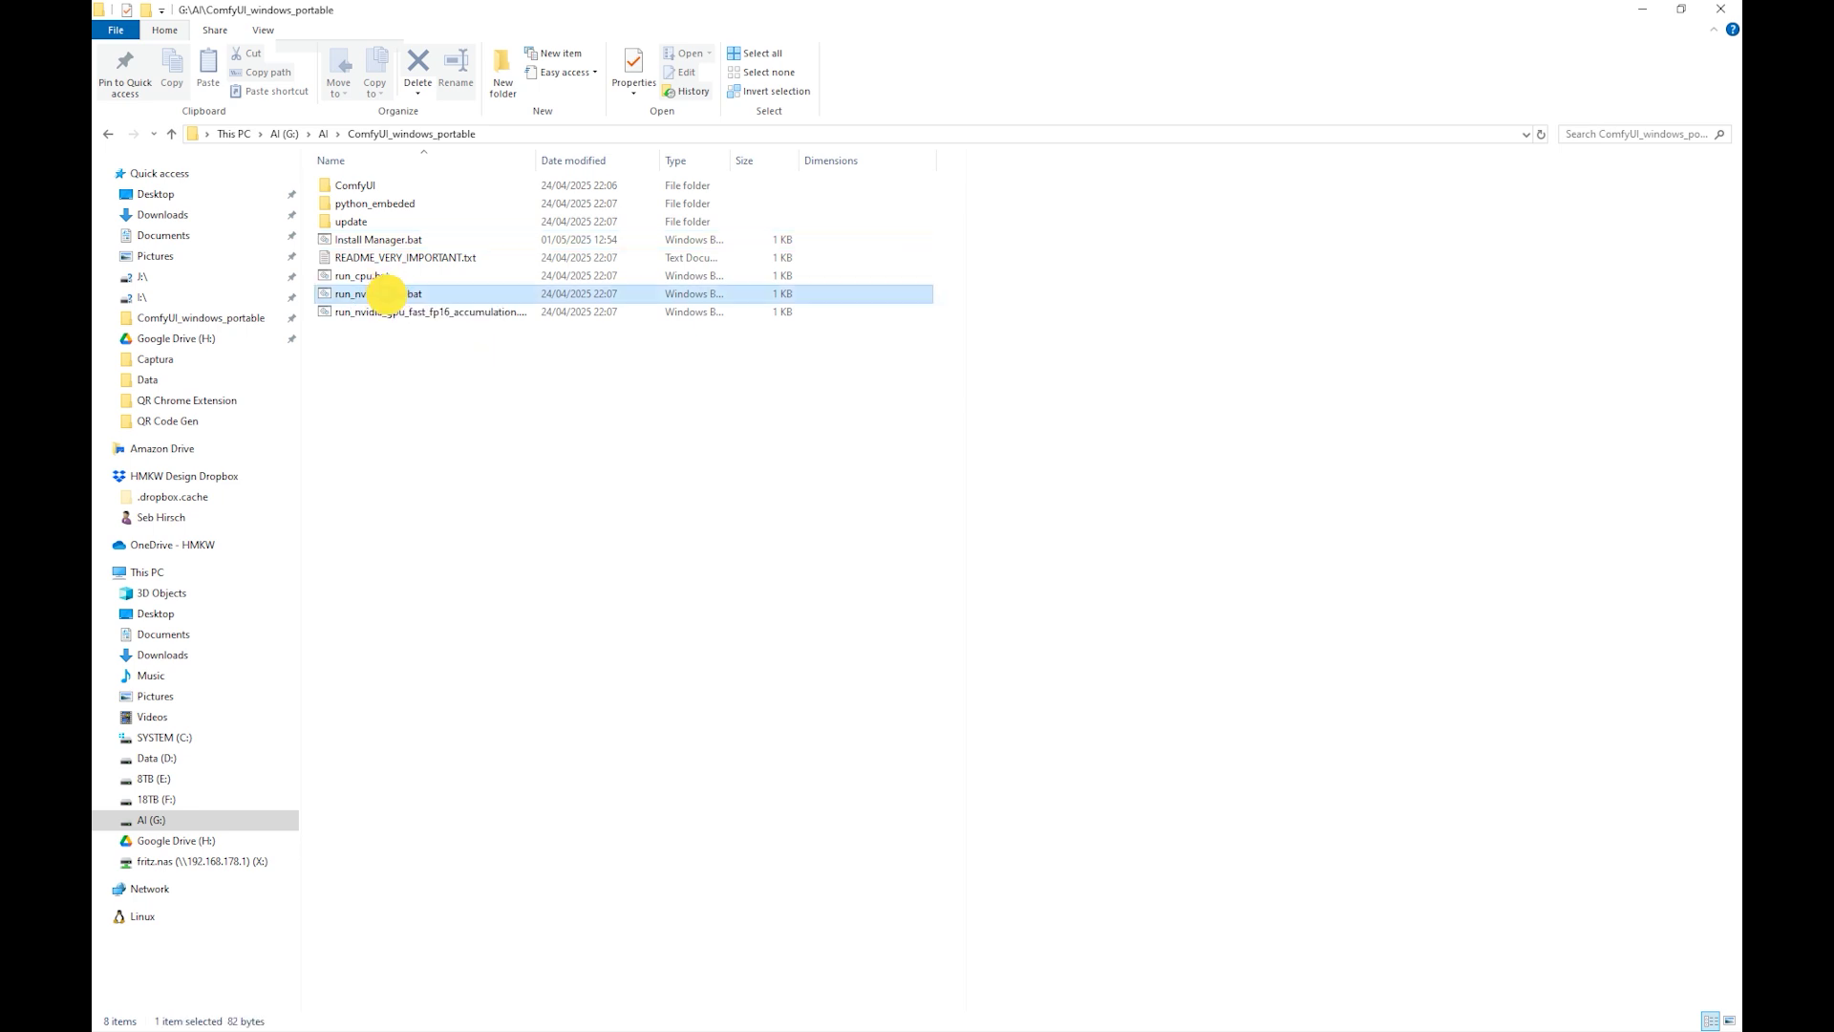
pyautogui.doubleClick(389, 296)
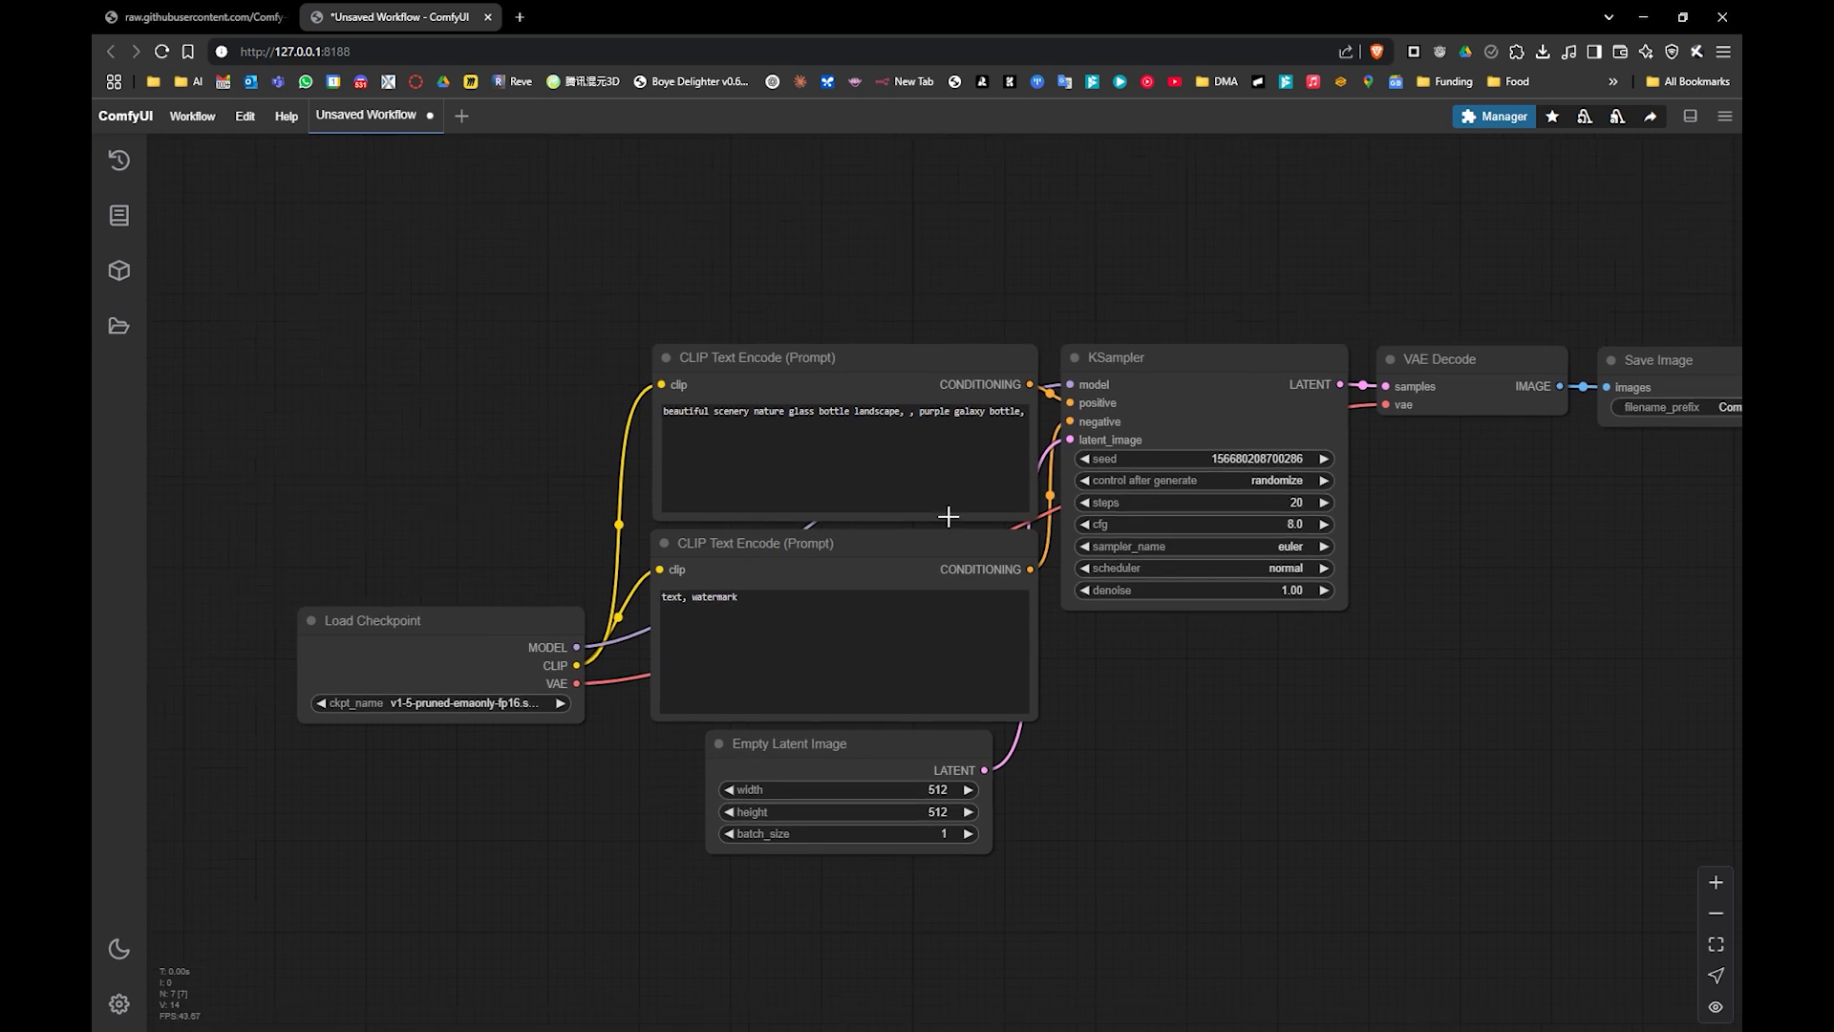
# - Check which checkpoint models the Load Checkpoint node of the default workflow offers under ckpt_name
pyautogui.moveTo(1047, 542); pyautogui.dragTo(980, 539)
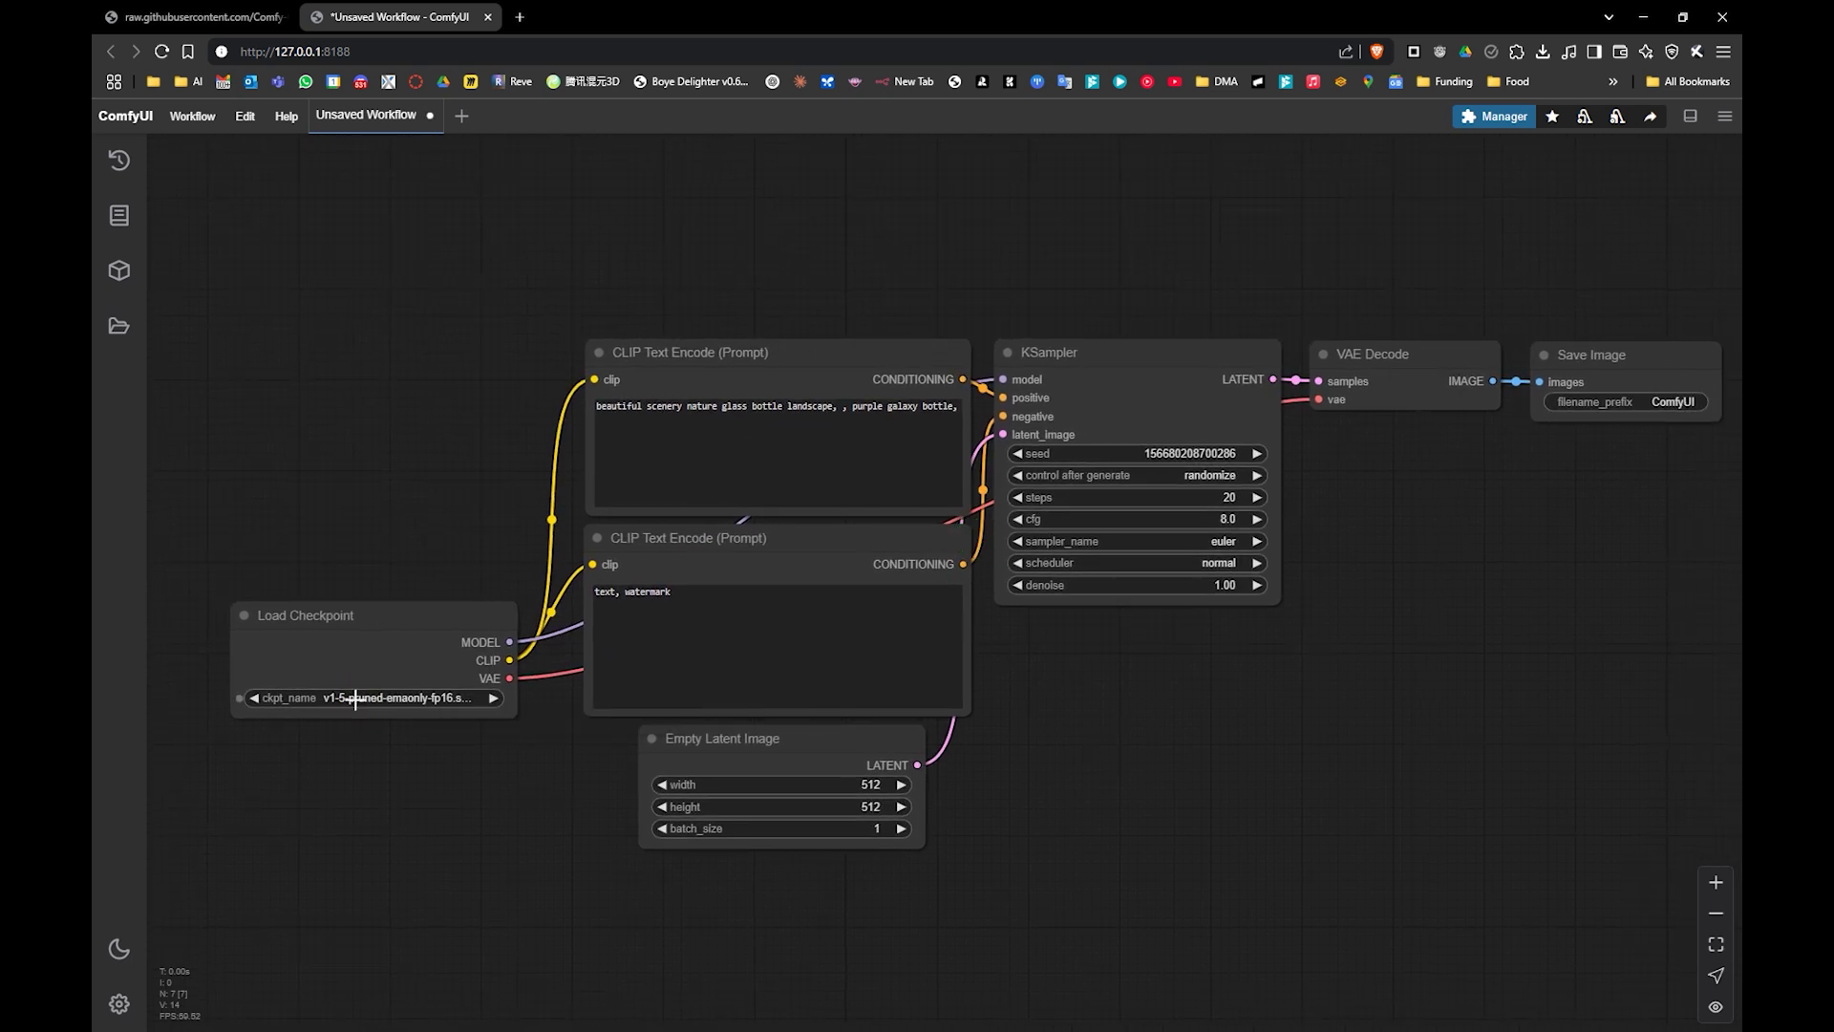
pyautogui.click(491, 697)
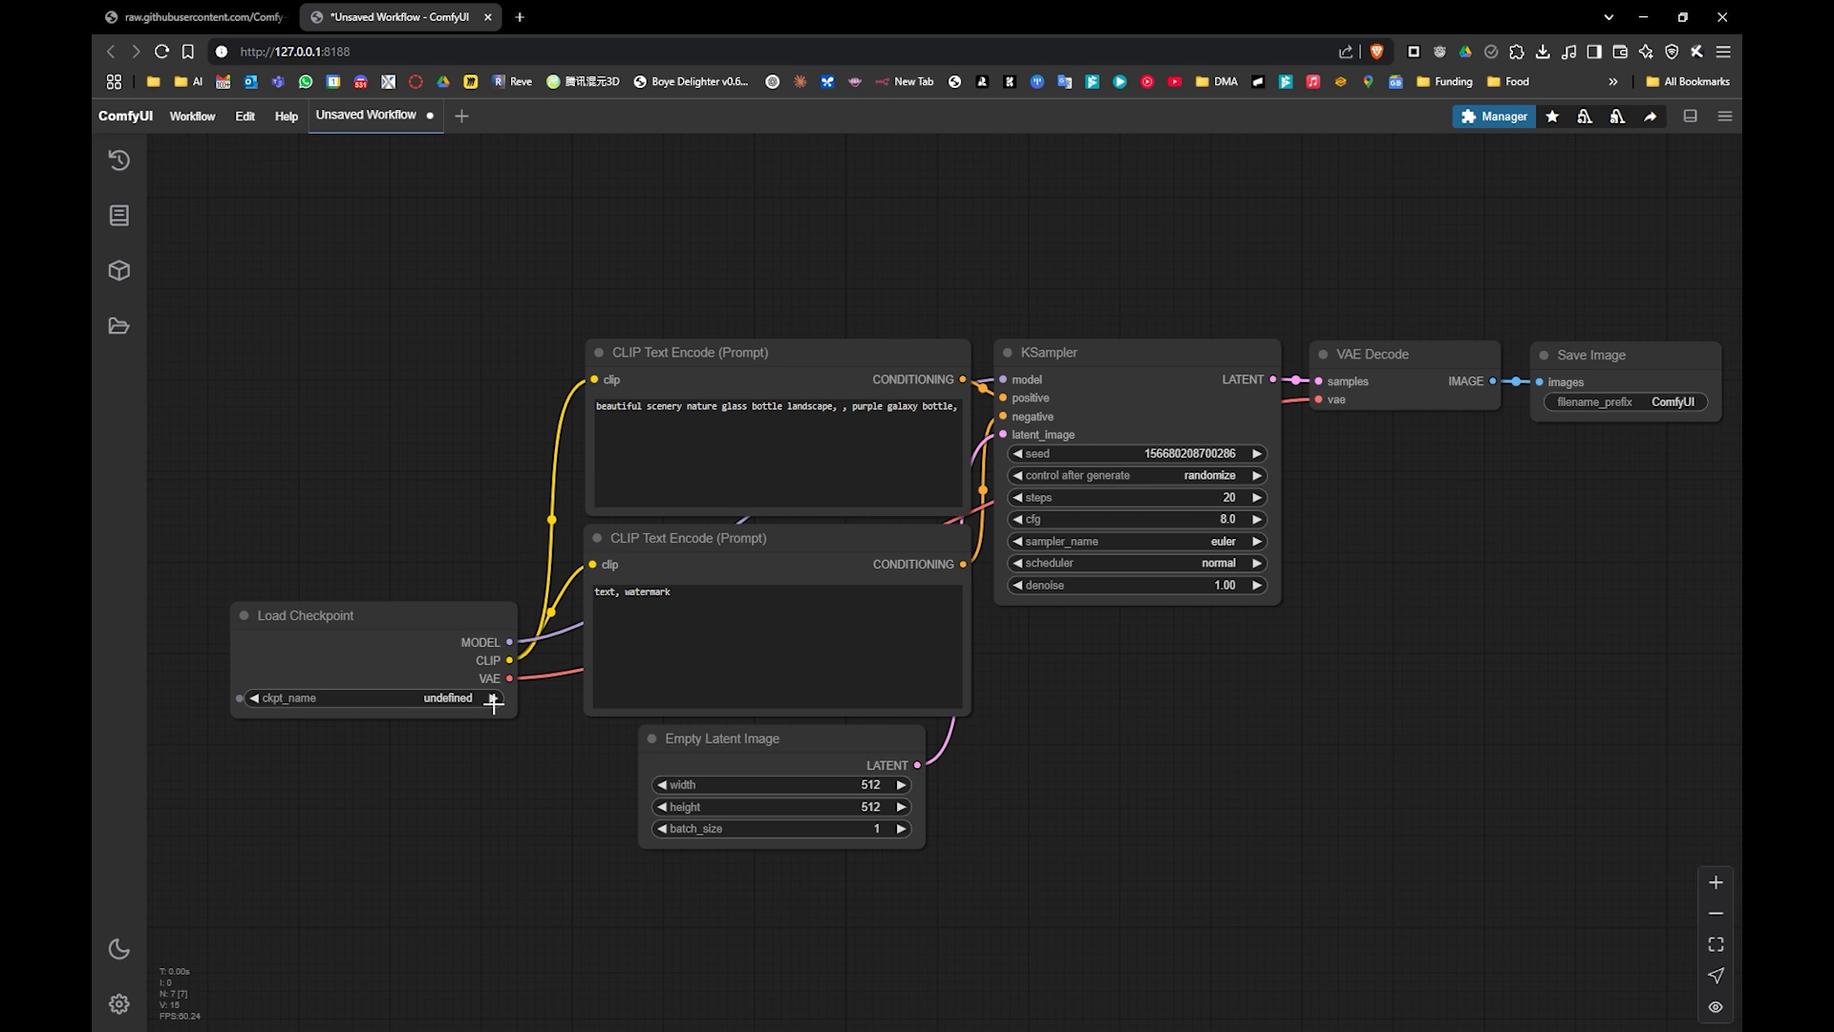
pyautogui.click(251, 698)
pyautogui.click(443, 698)
pyautogui.moveTo(934, 589); pyautogui.dragTo(894, 592)
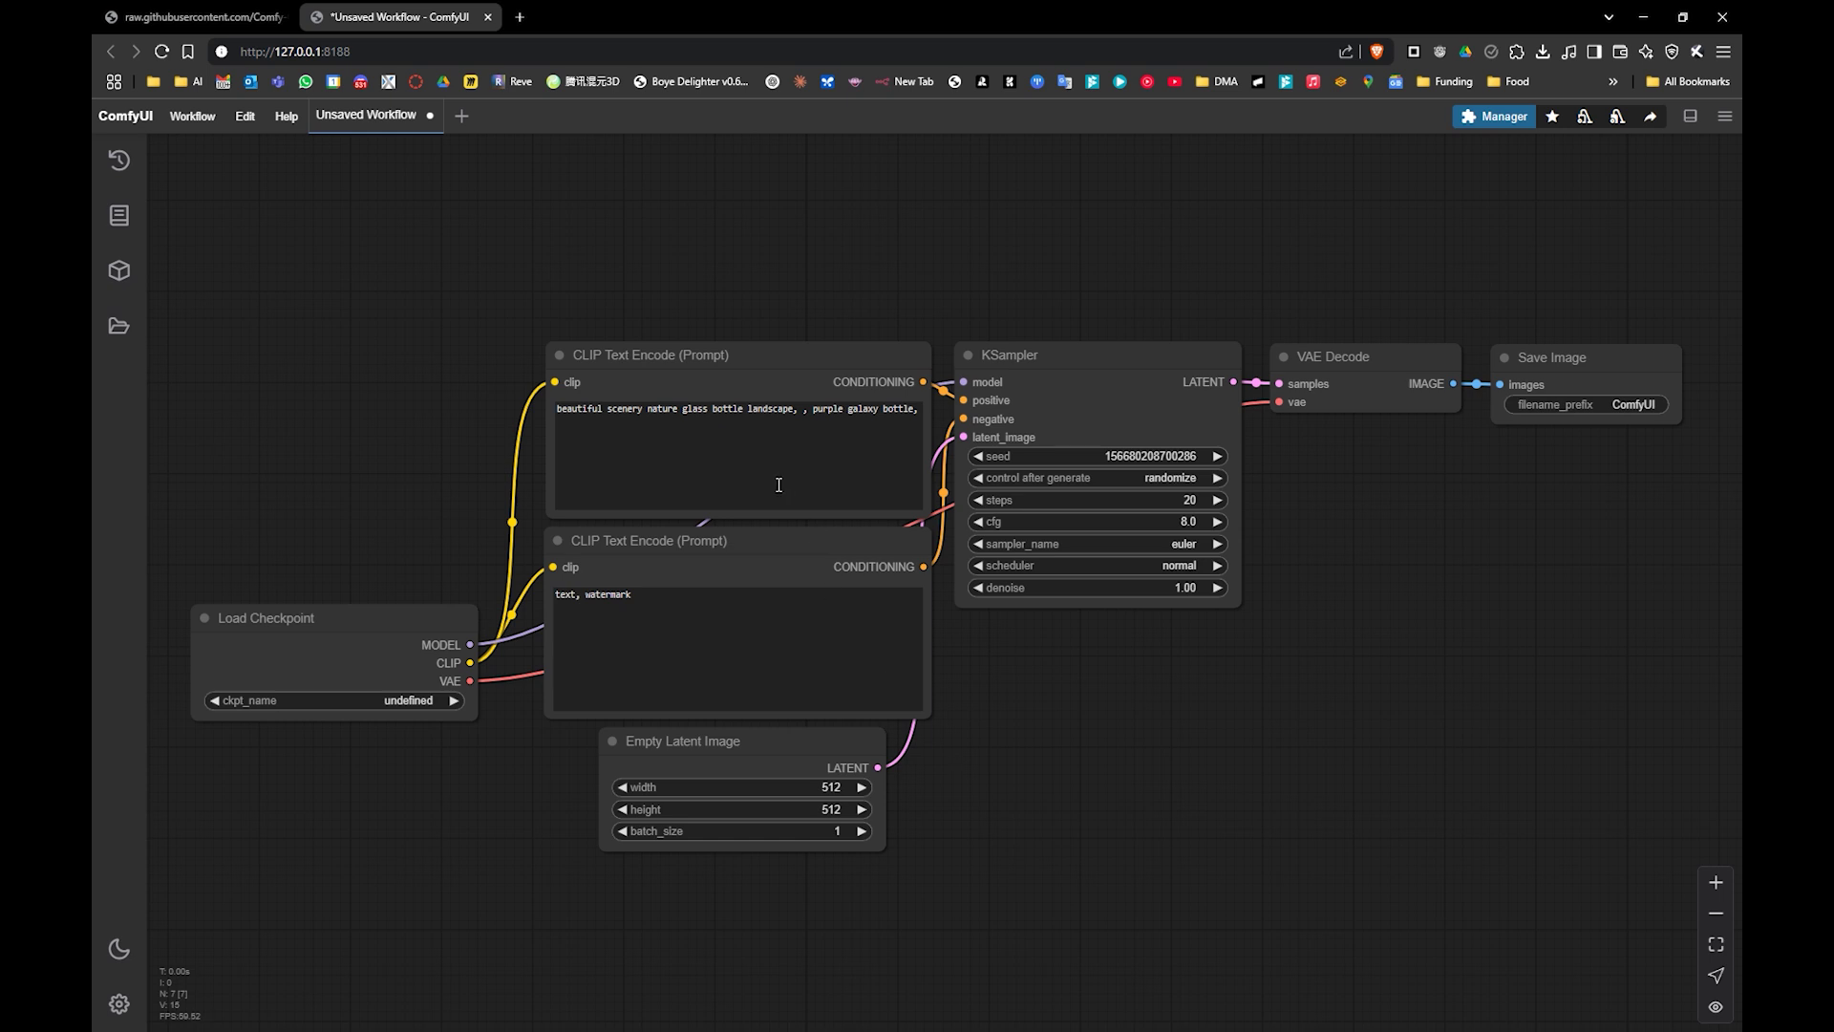
pyautogui.moveTo(838, 325); pyautogui.dragTo(847, 366)
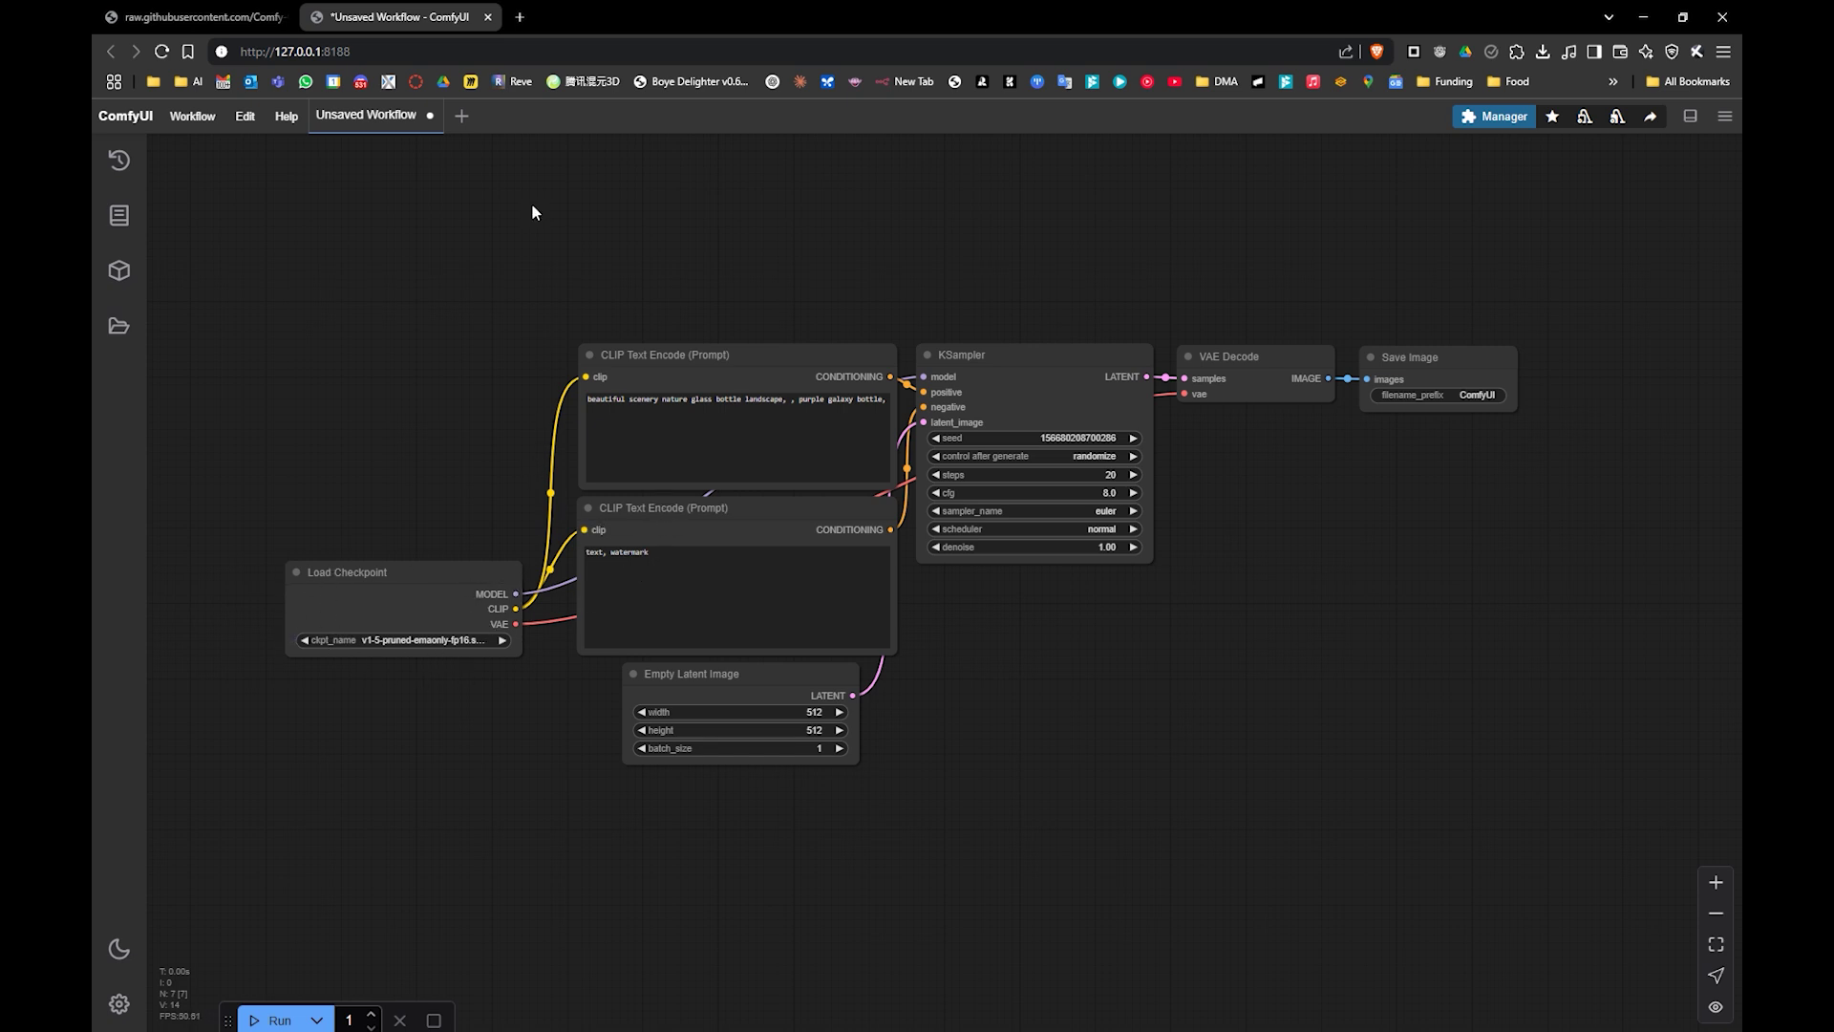
# - Open civitai.com in a new browser tab and go to its Models page
pyautogui.click(521, 18)
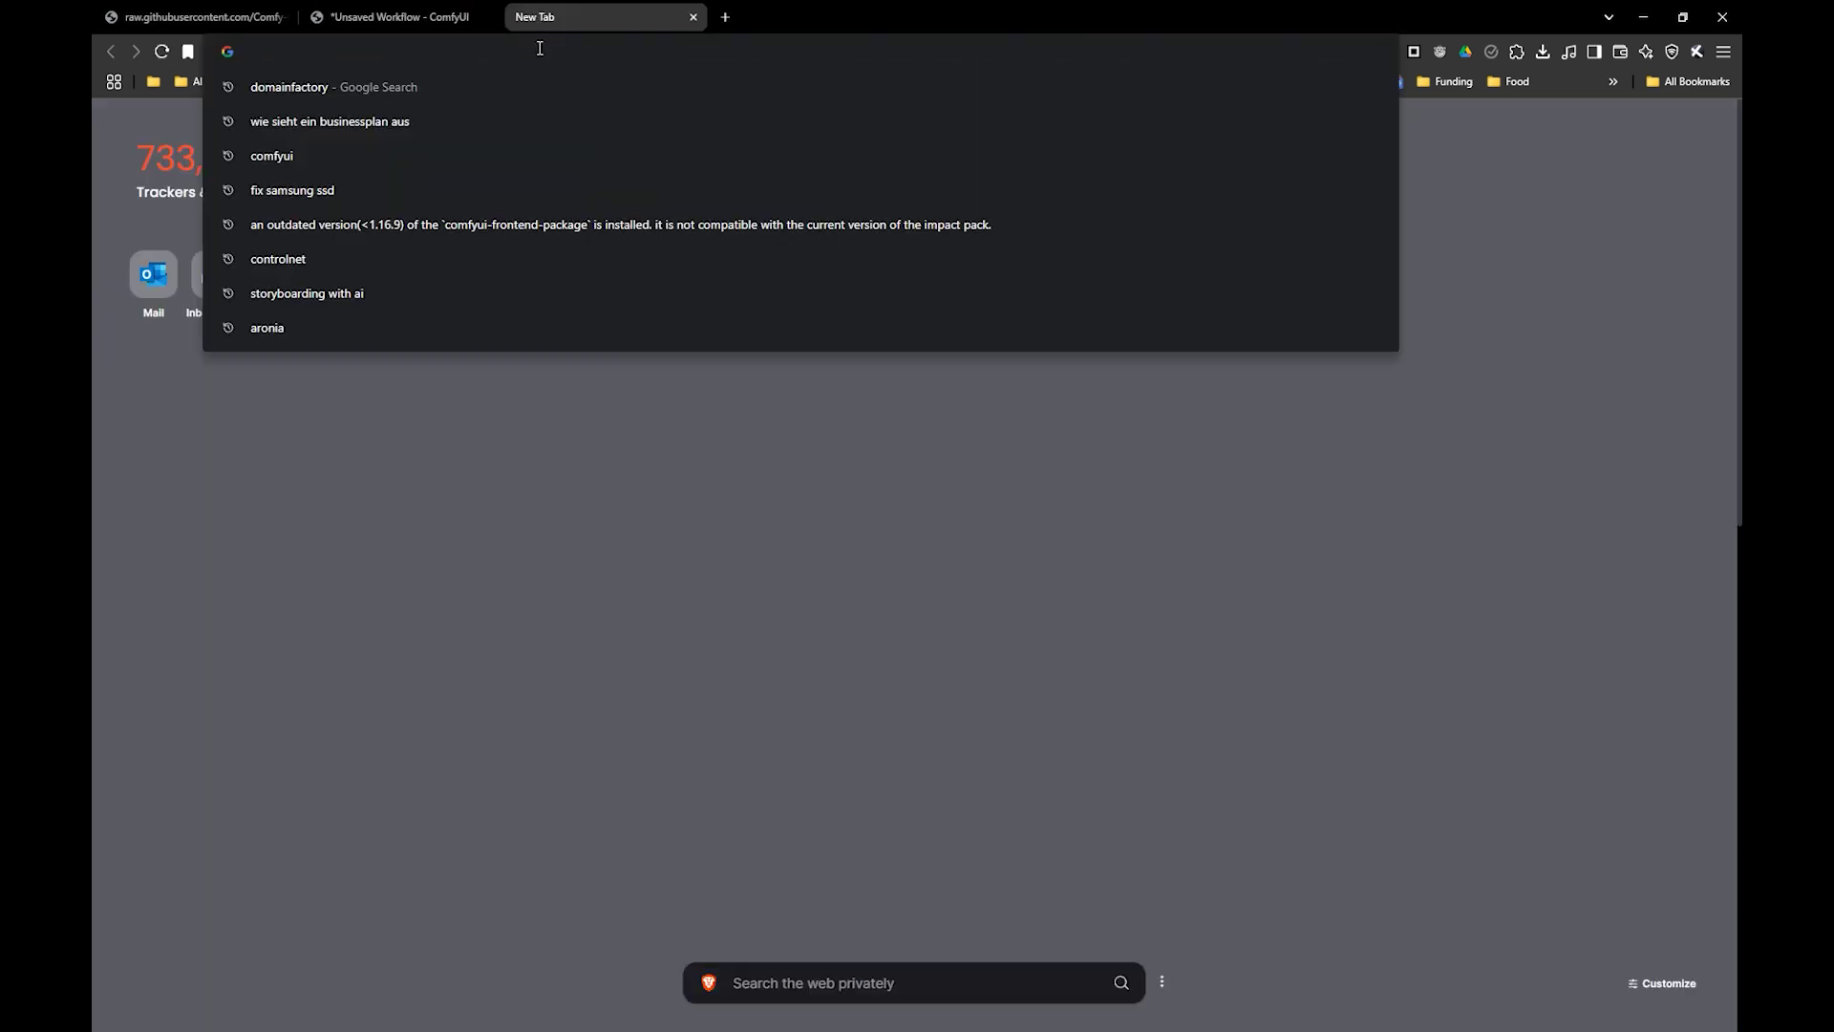
pyautogui.write('civitai.com')
pyautogui.press('Return')
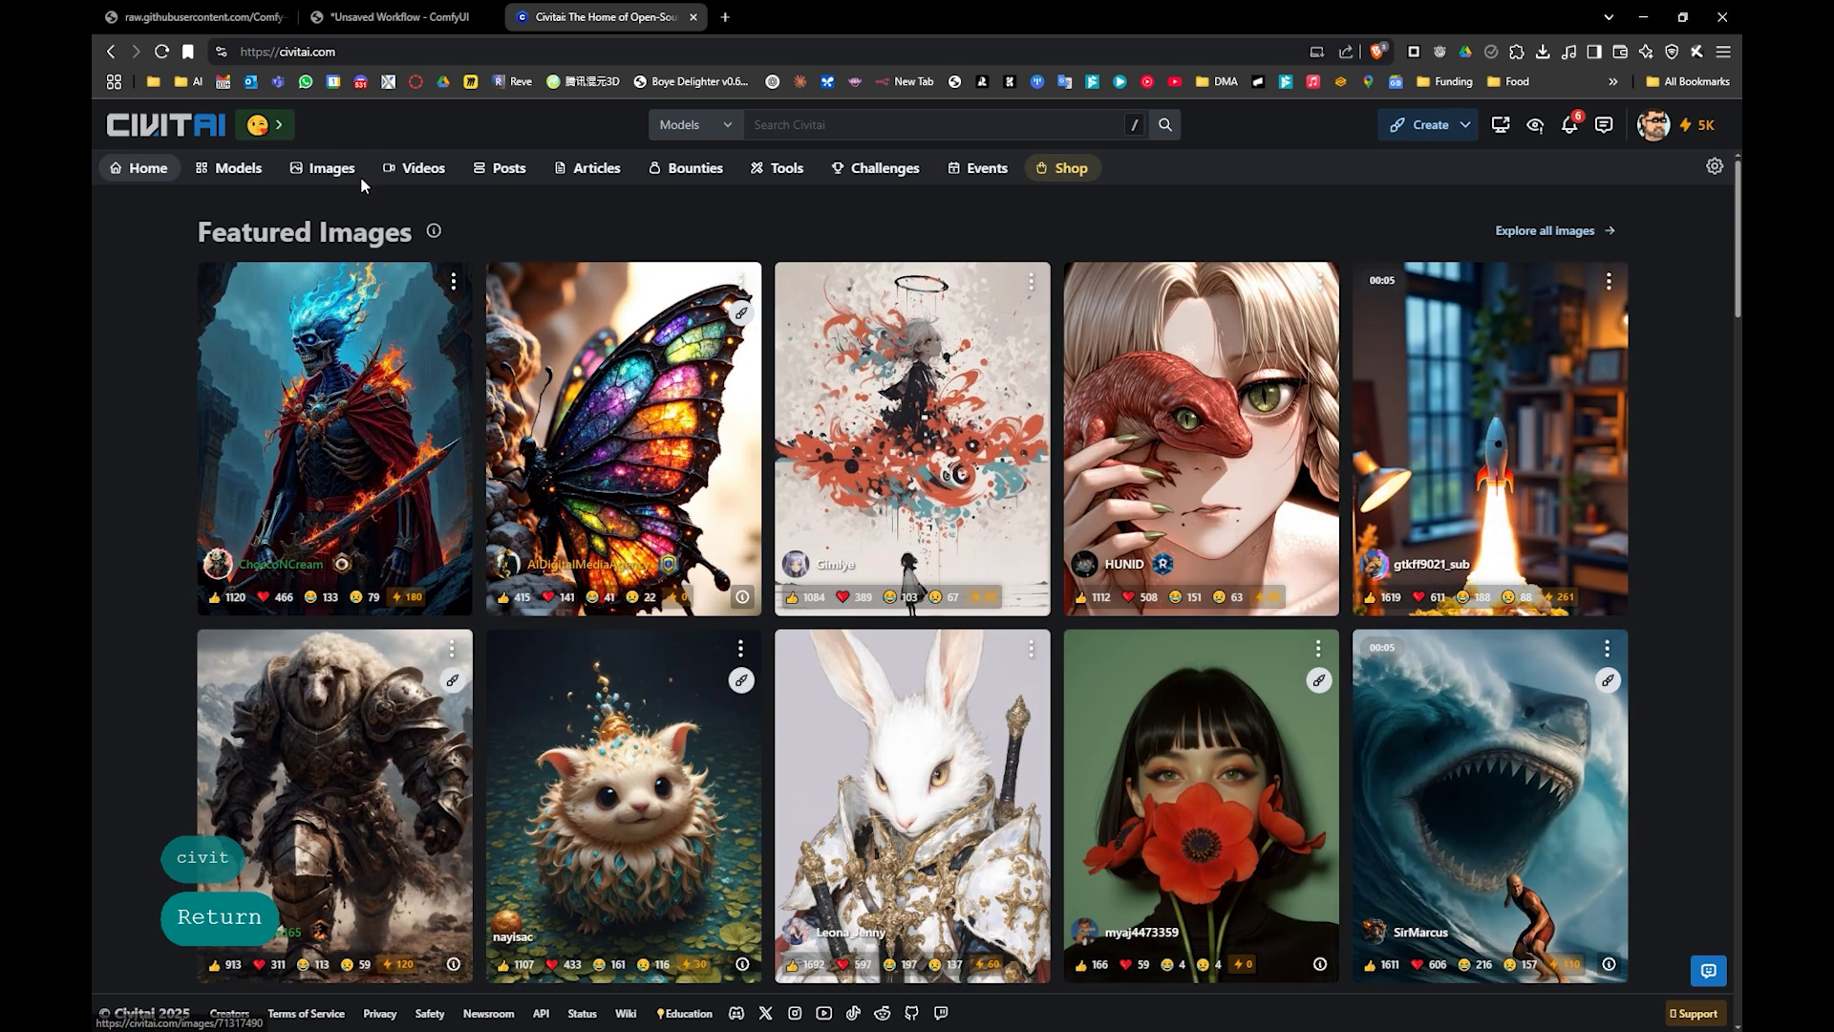
pyautogui.click(254, 170)
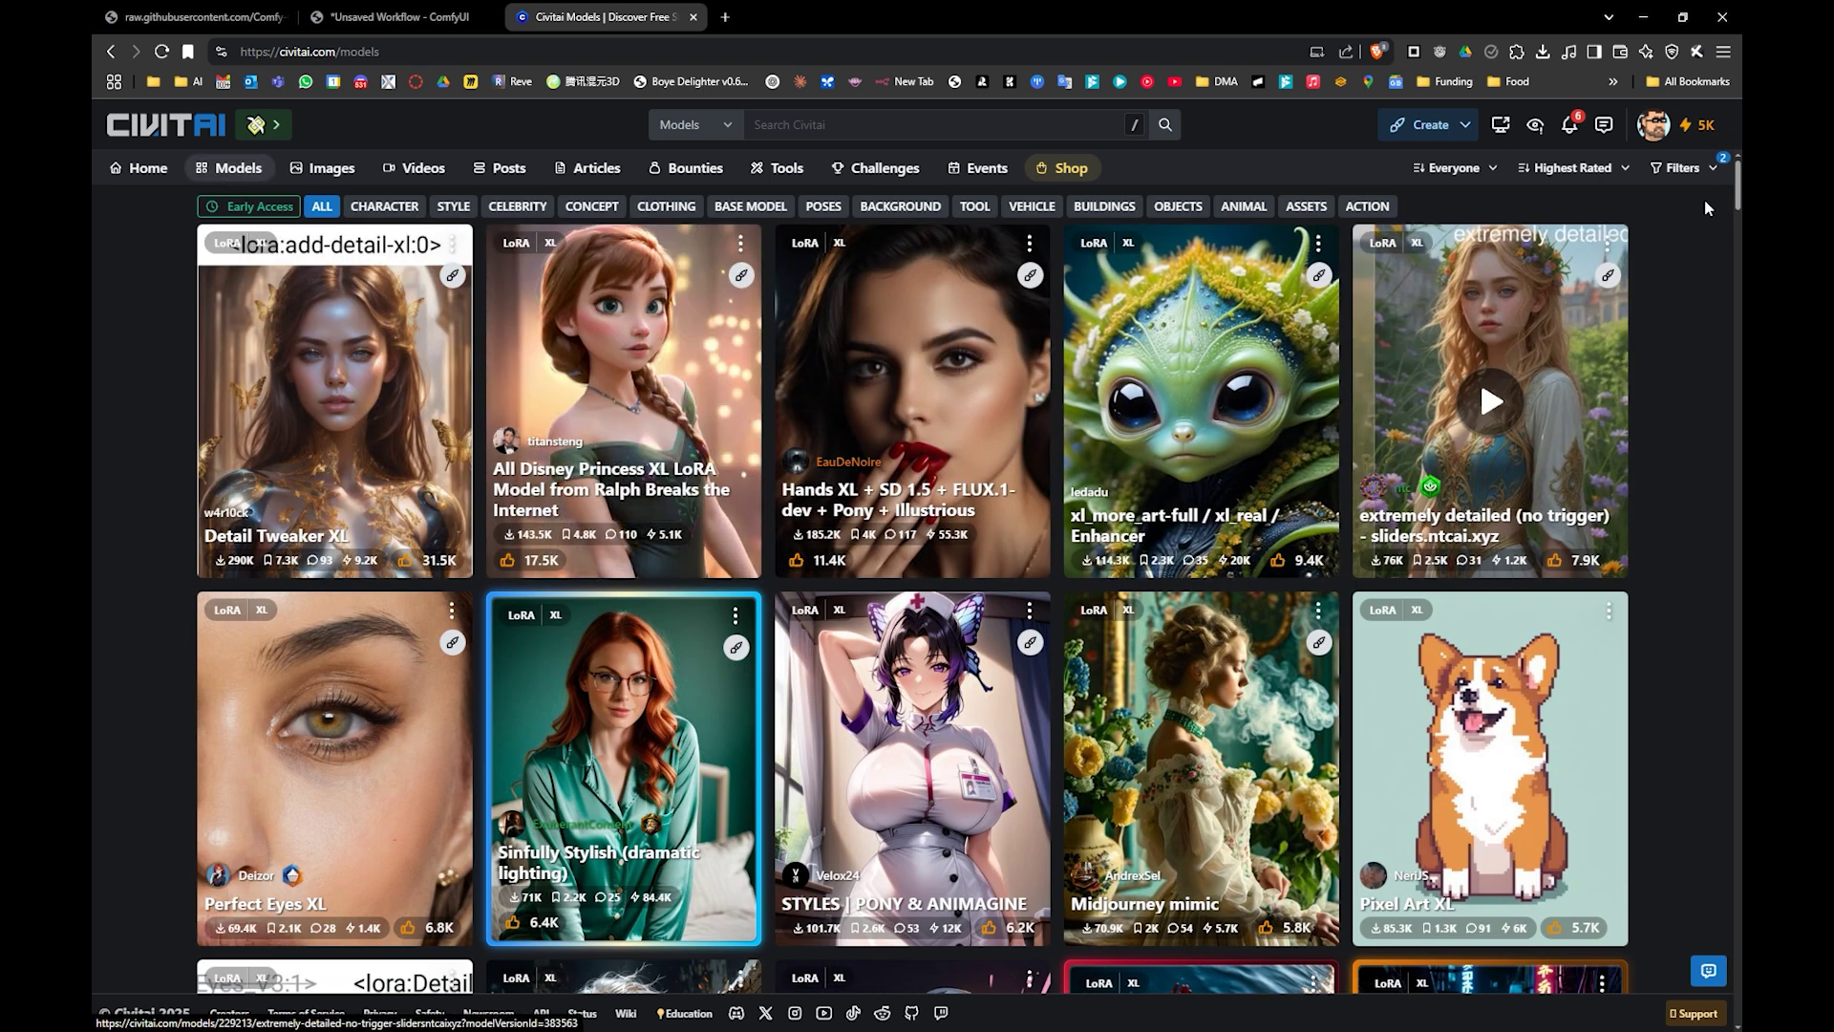
# - Filter the models by type Checkpoint instead of LoRA, keeping base model SDXL 1.0, and reload the page
pyautogui.click(1696, 169)
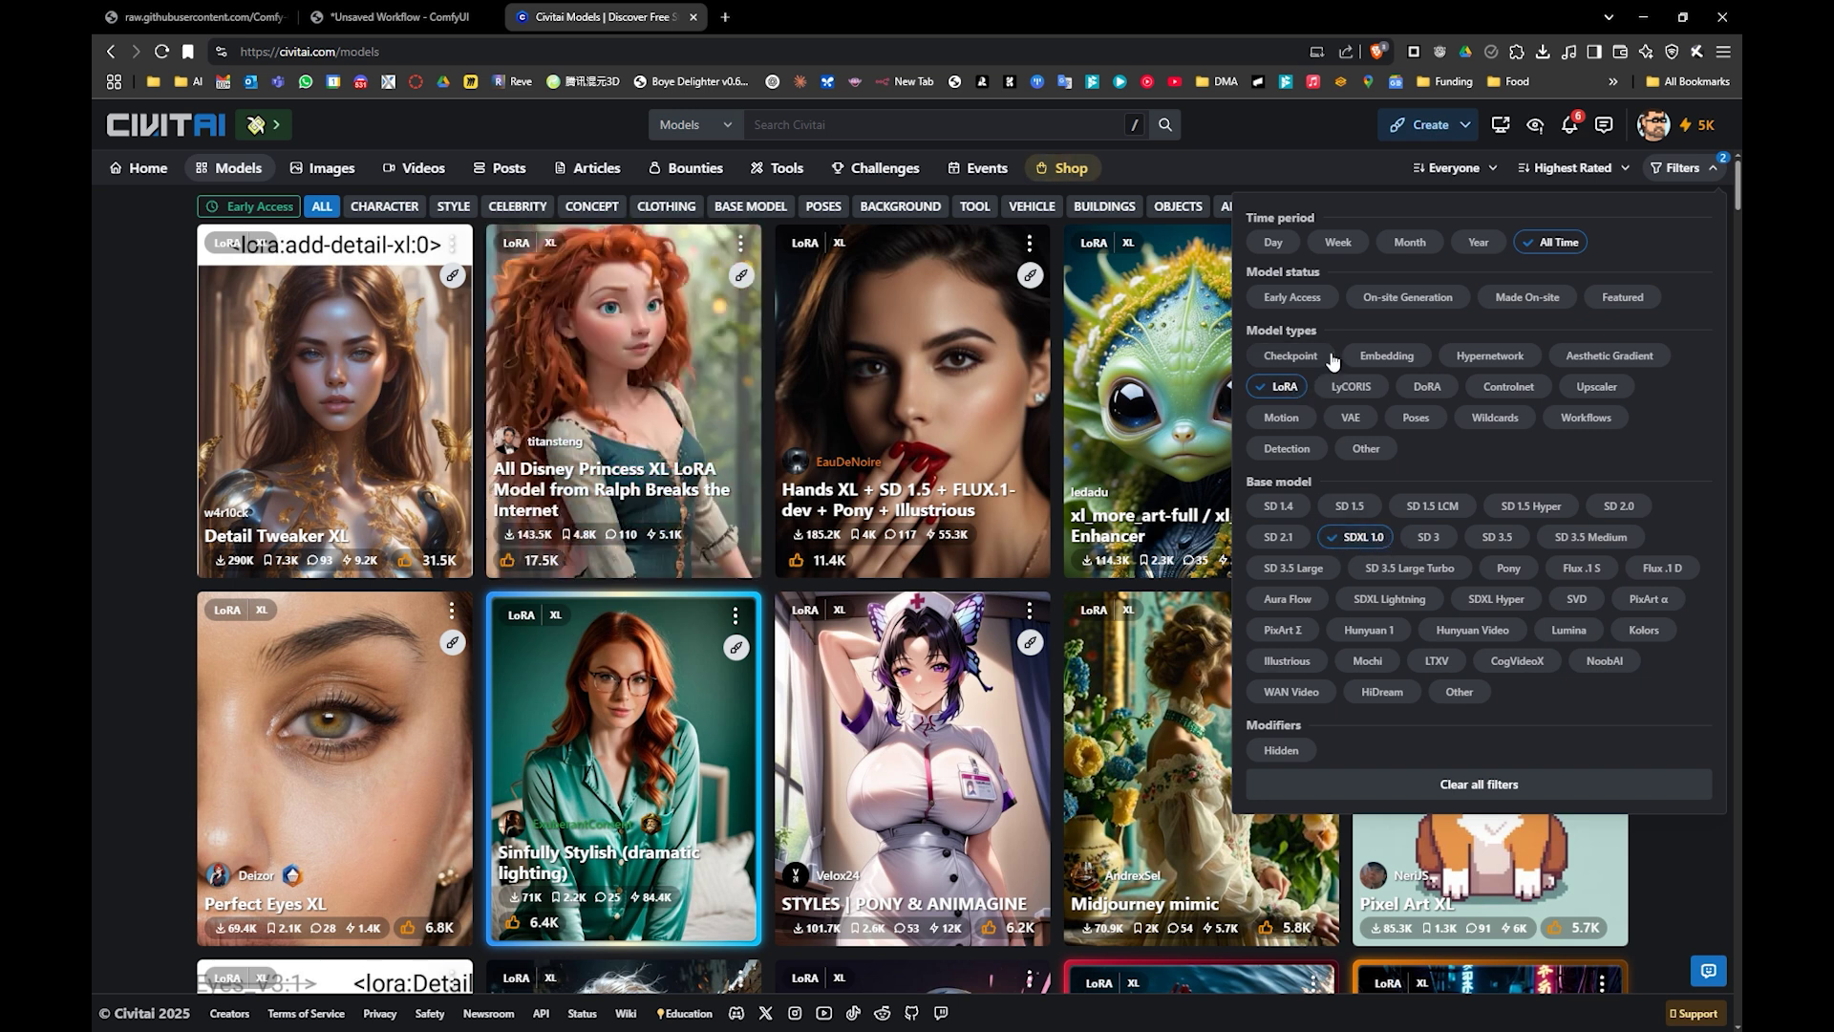
pyautogui.click(1291, 361)
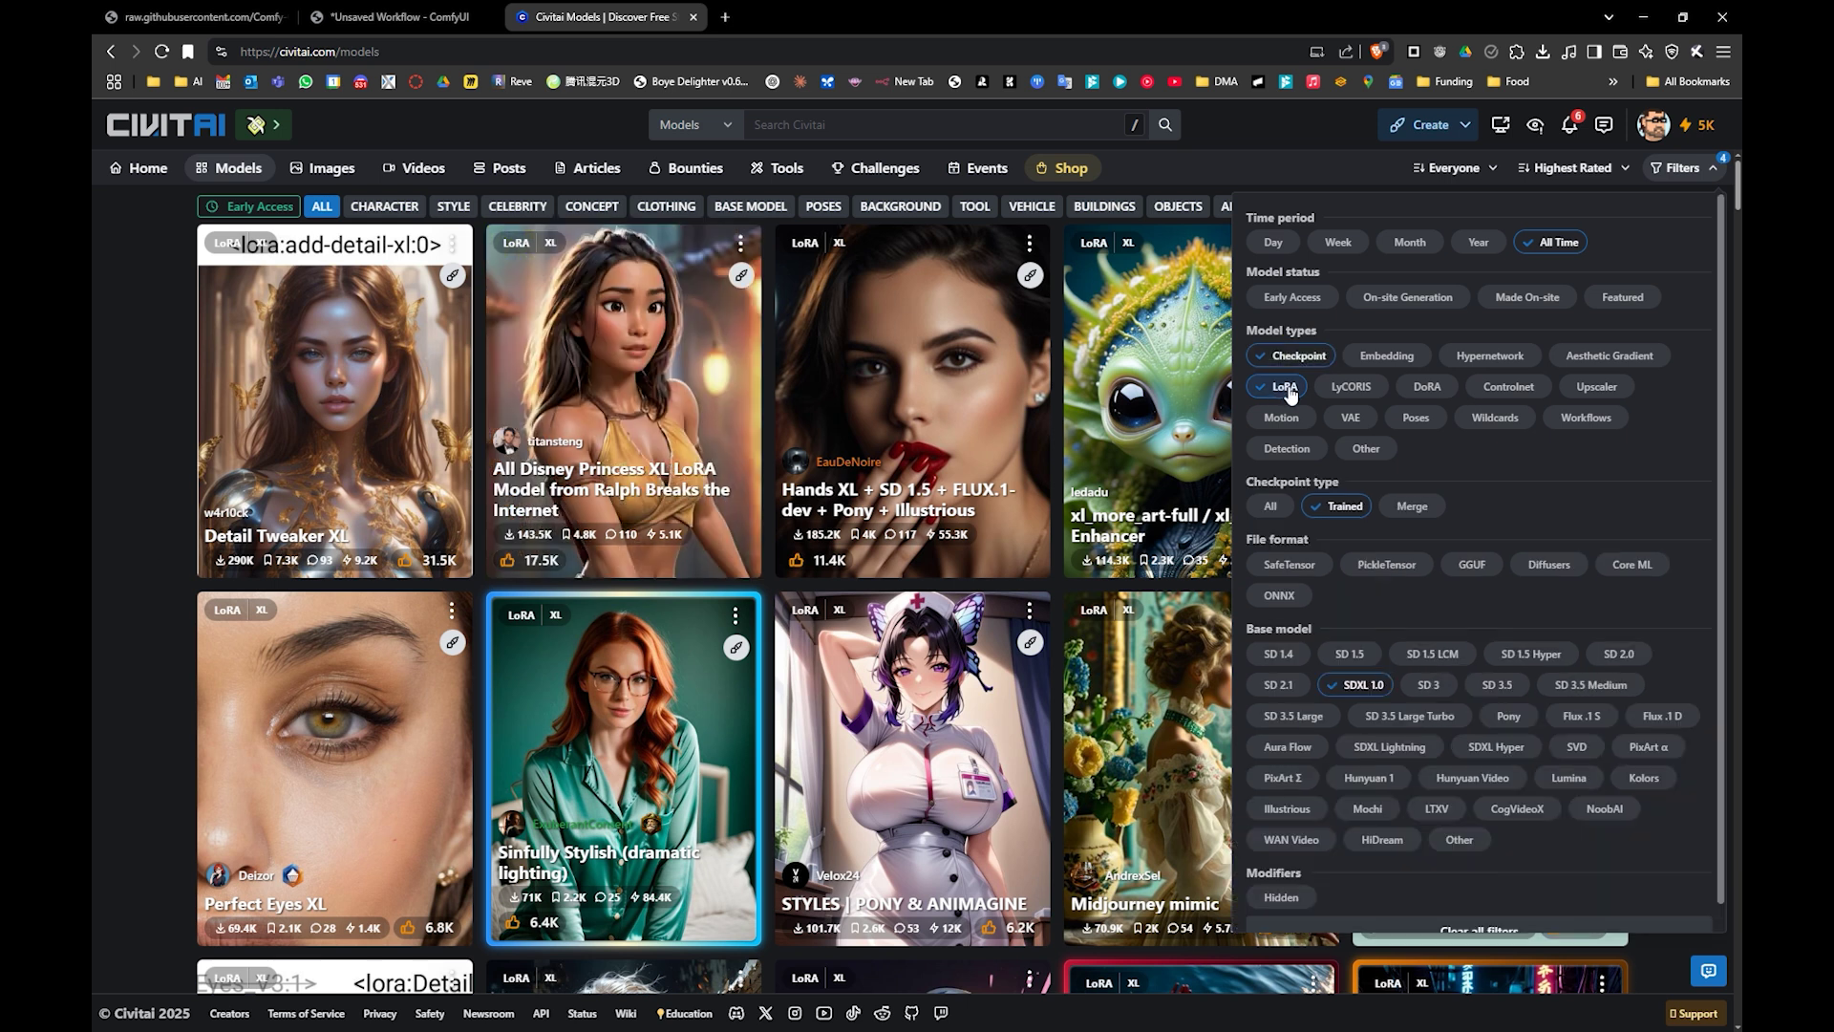
pyautogui.click(1277, 392)
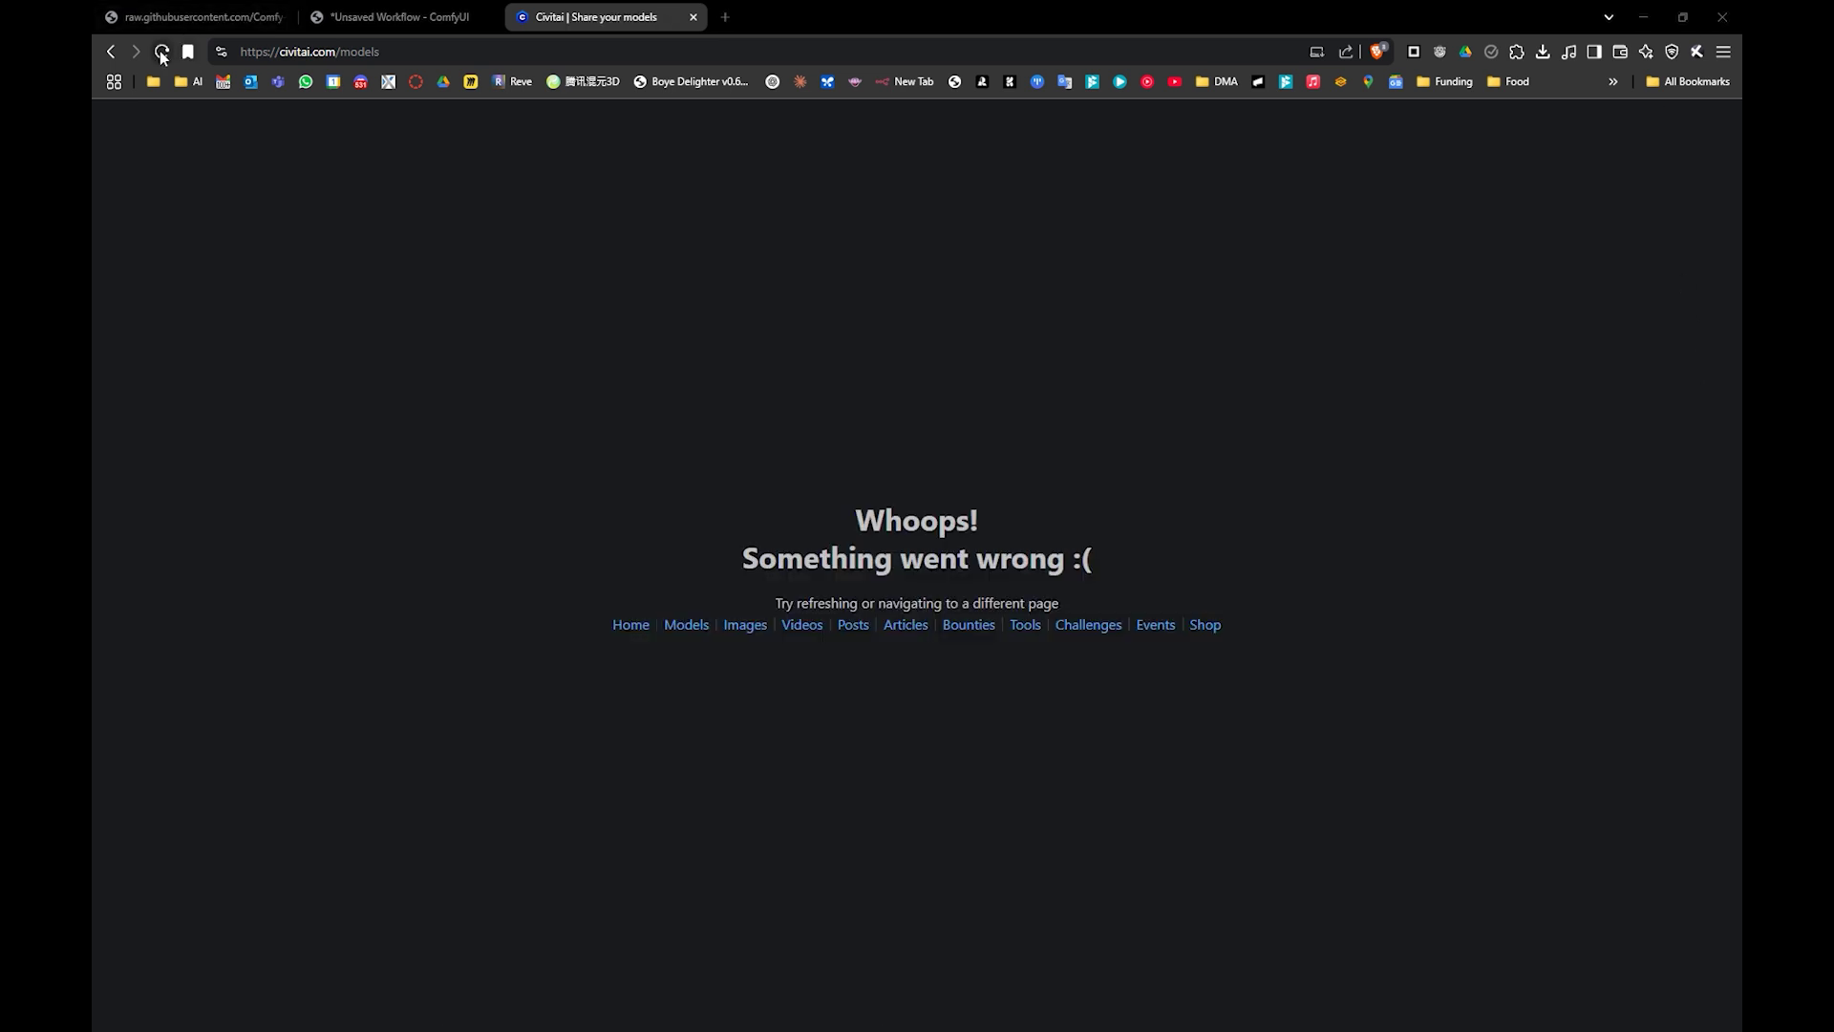
pyautogui.click(161, 50)
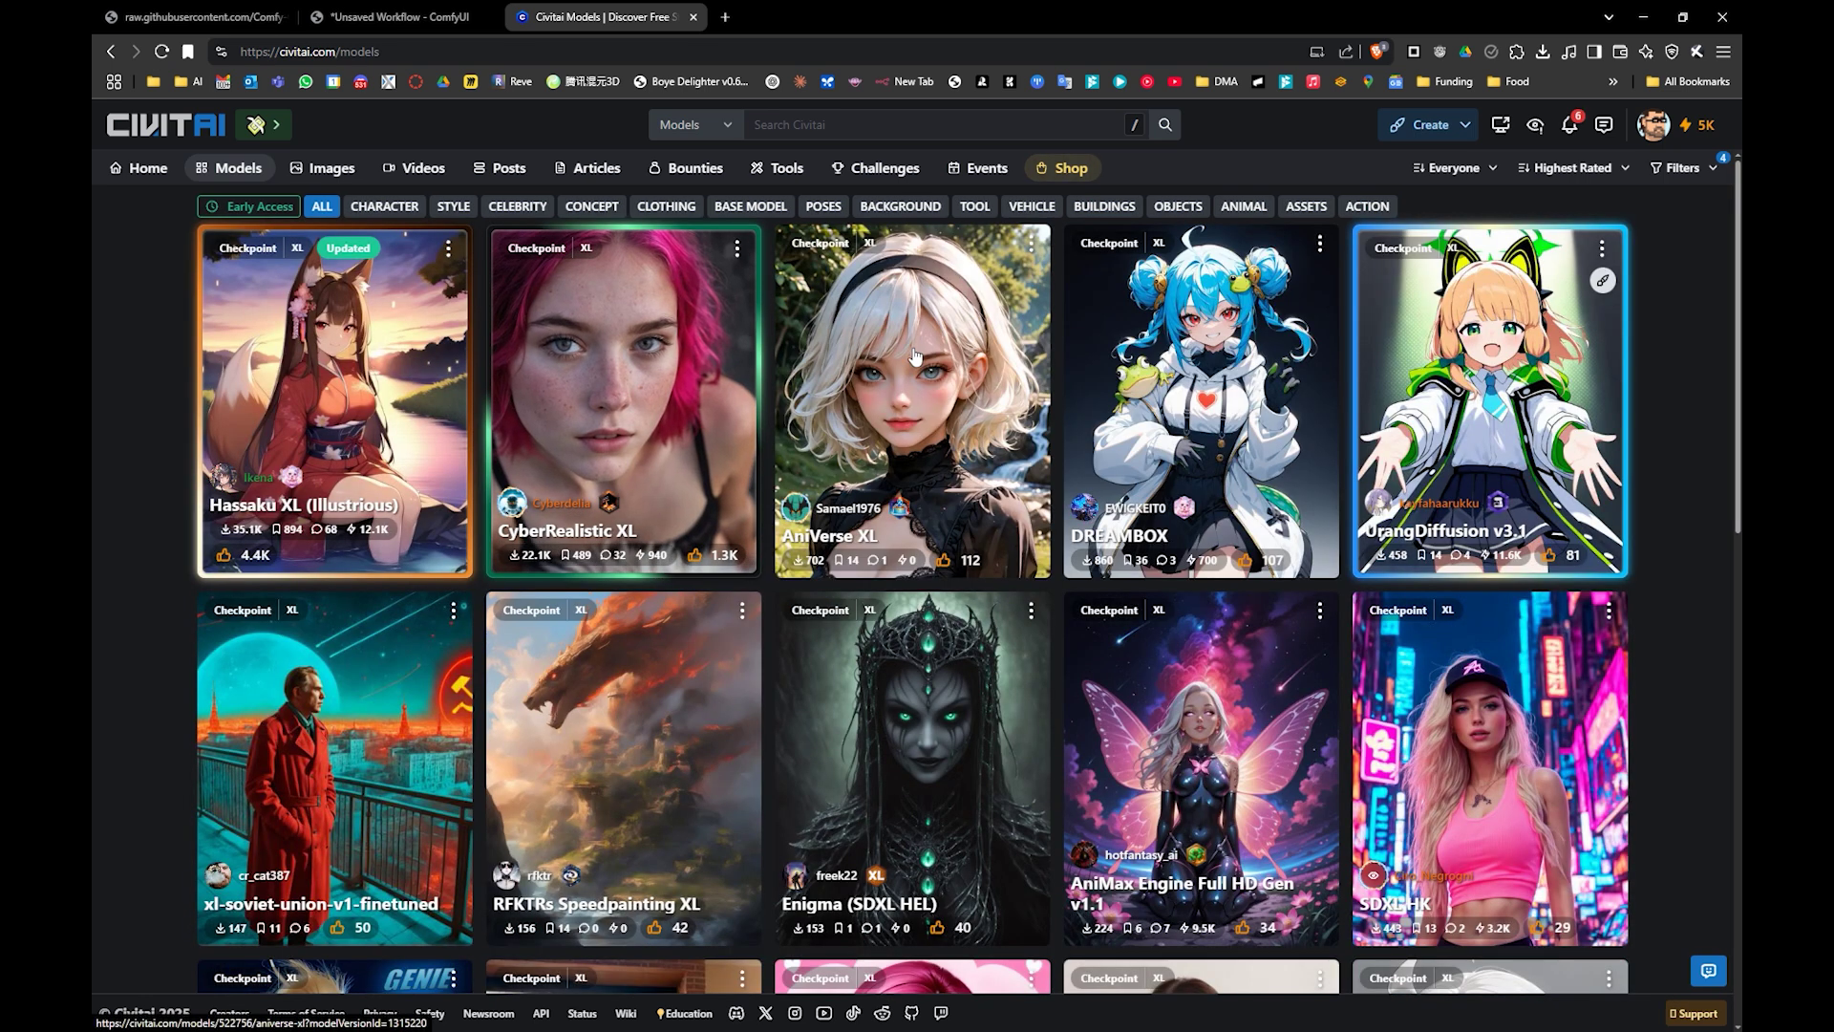
# - Set the model filter's time period to Year and reload the page
pyautogui.click(1592, 168)
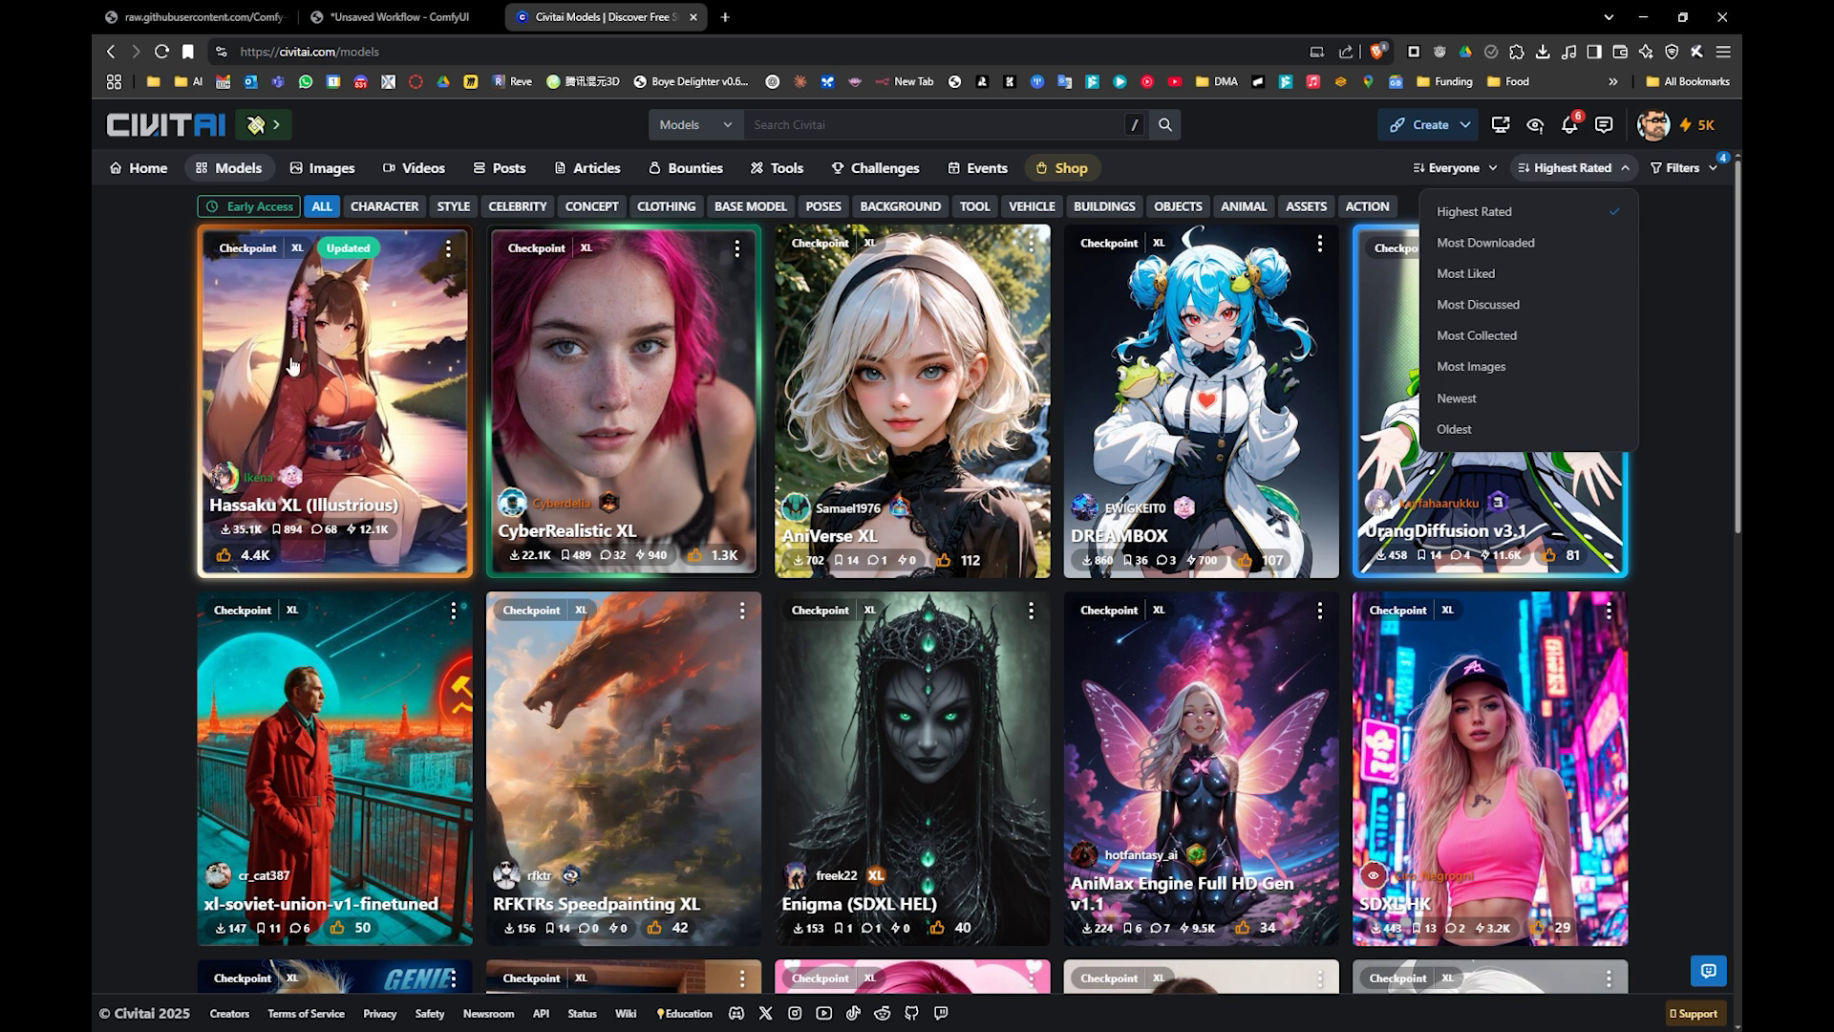
pyautogui.click(1471, 168)
pyautogui.click(1678, 172)
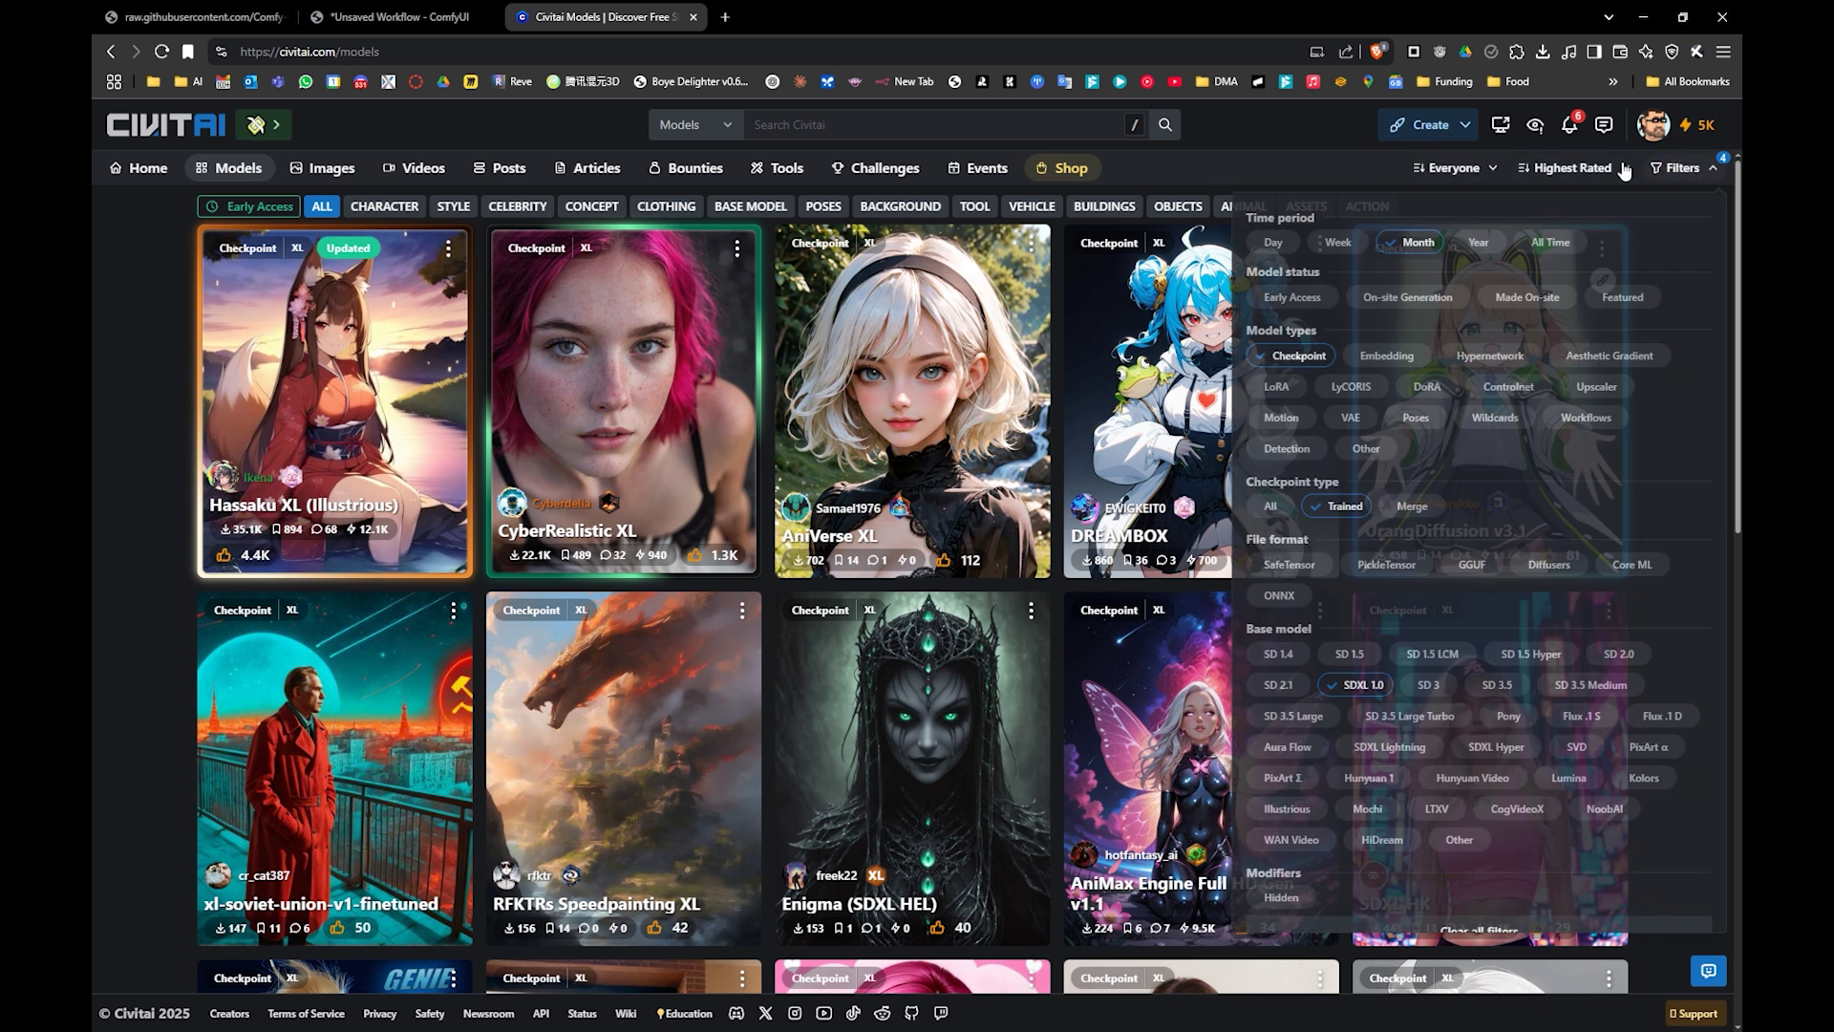
pyautogui.click(1406, 243)
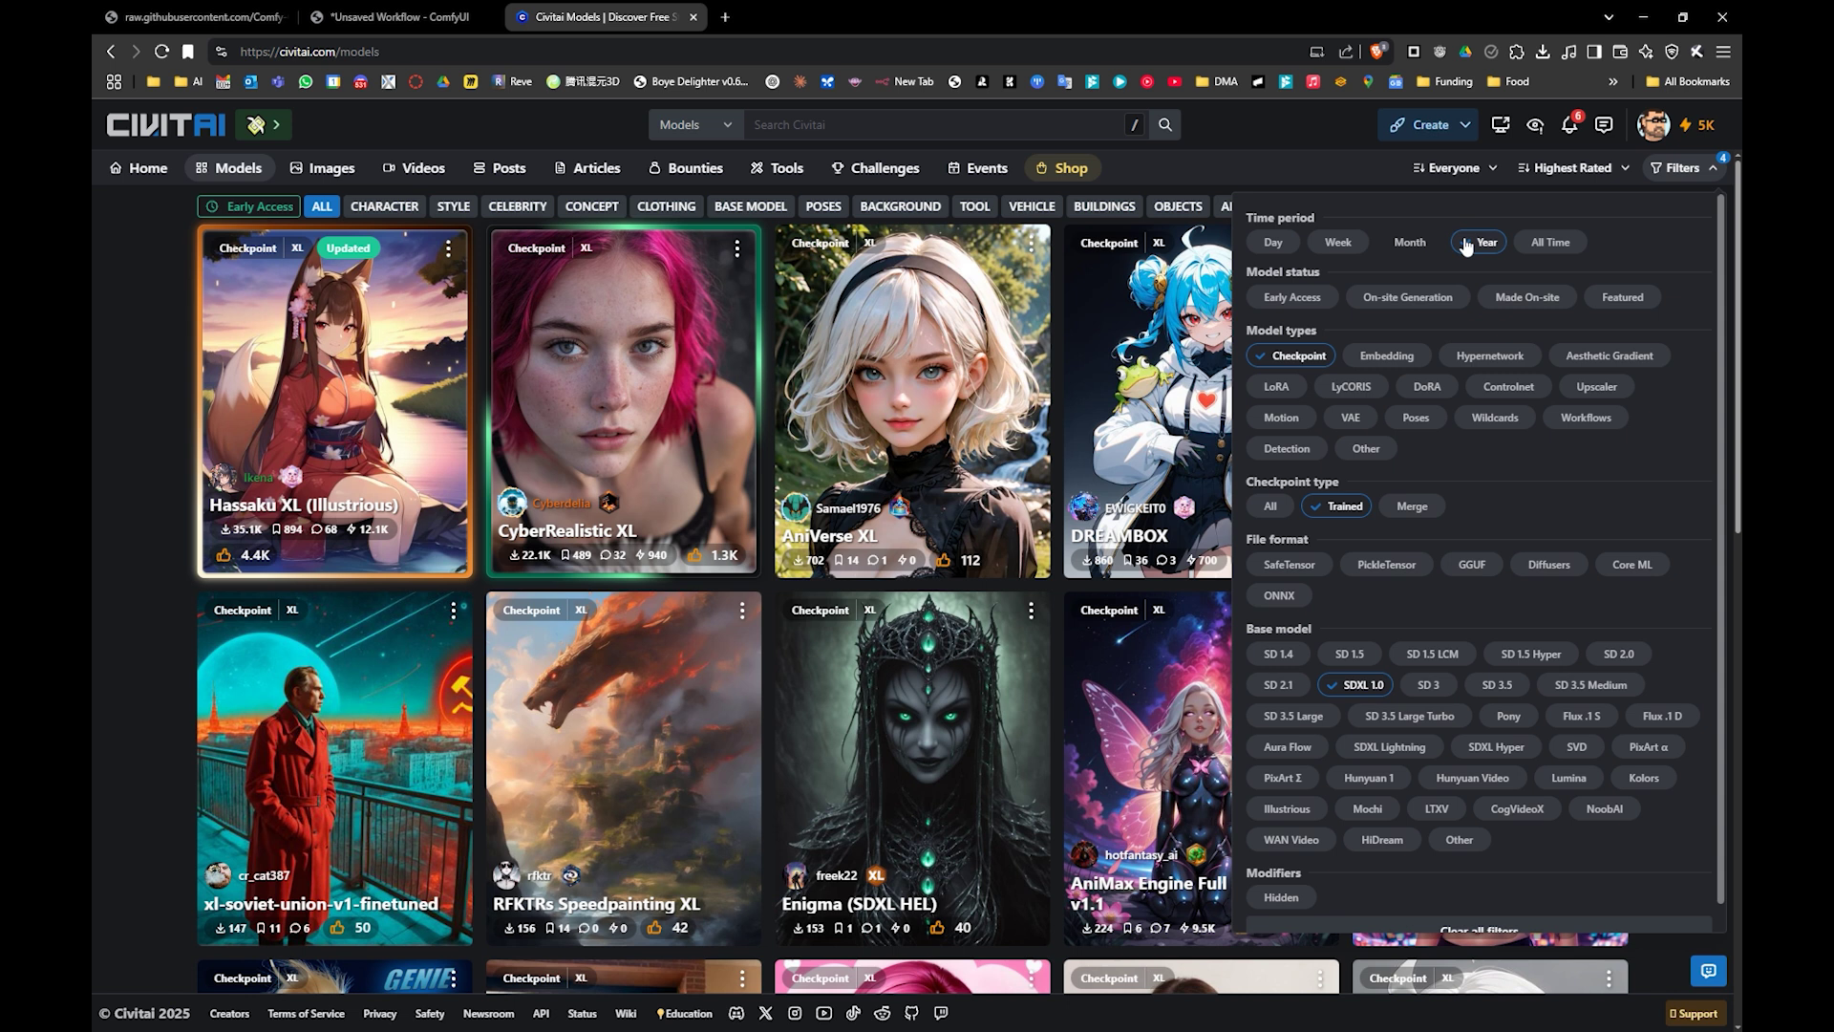
pyautogui.click(1479, 243)
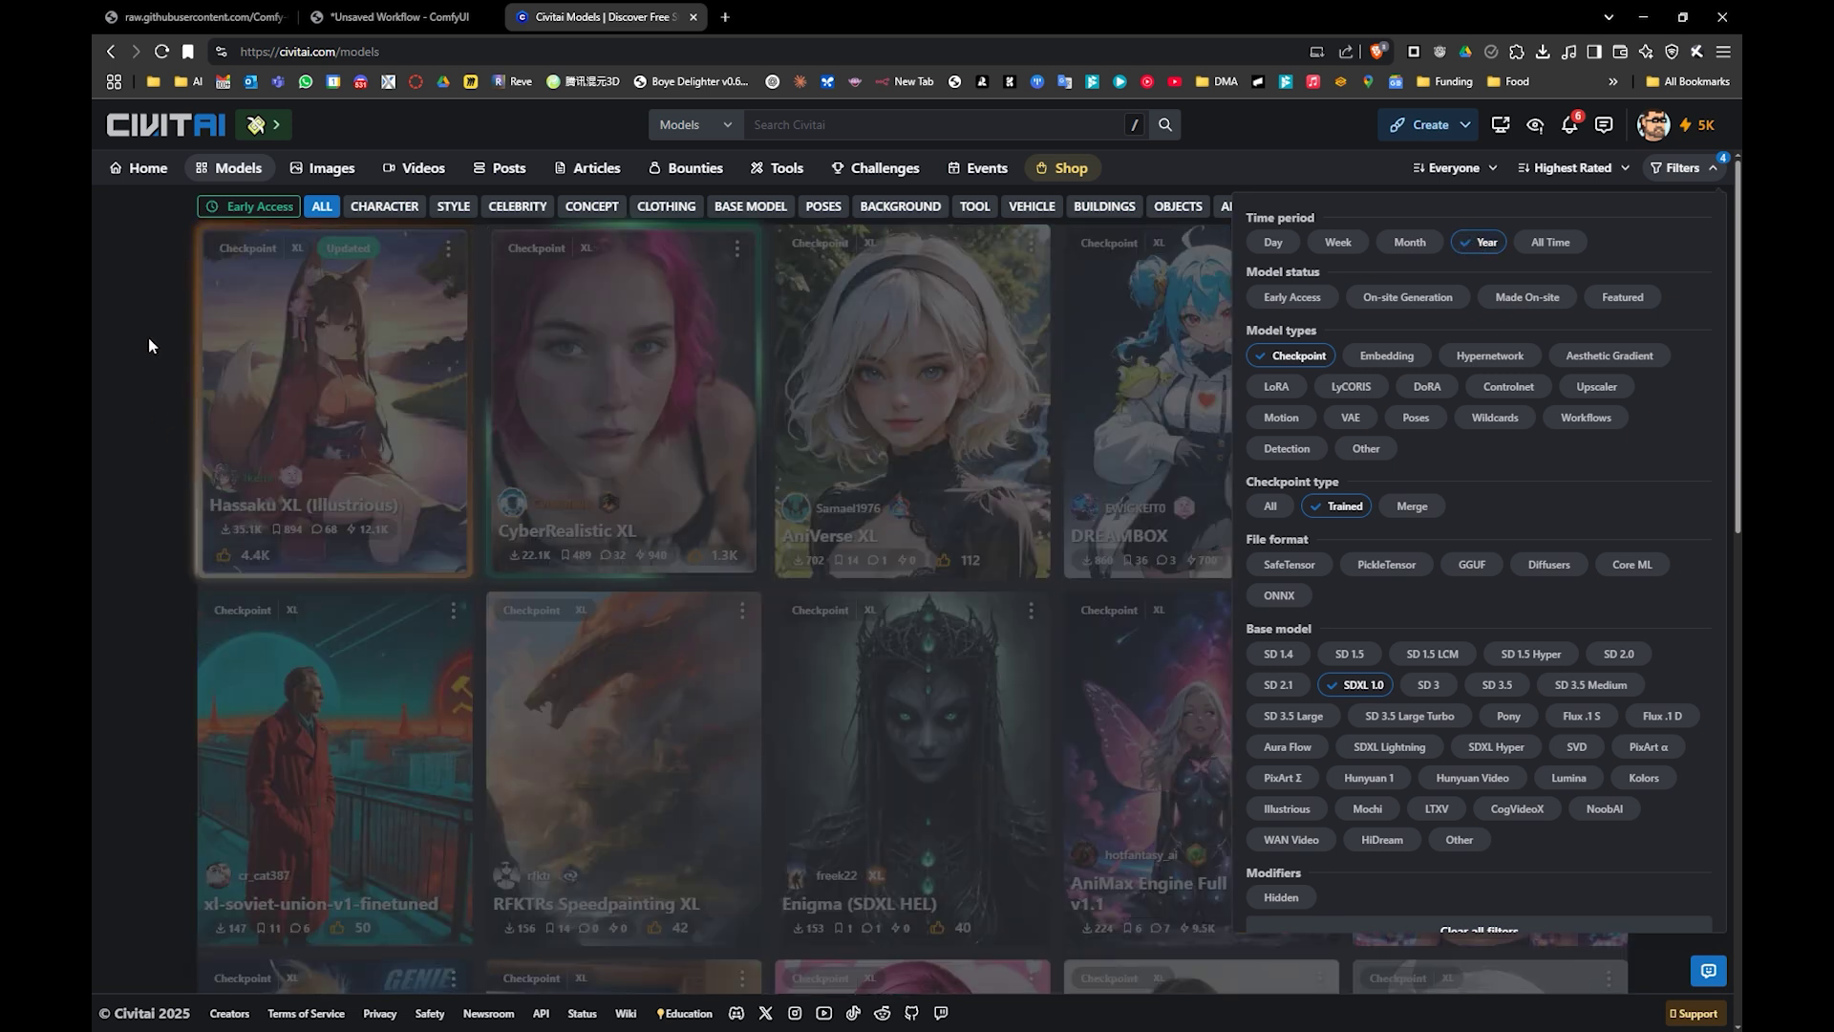
pyautogui.click(174, 338)
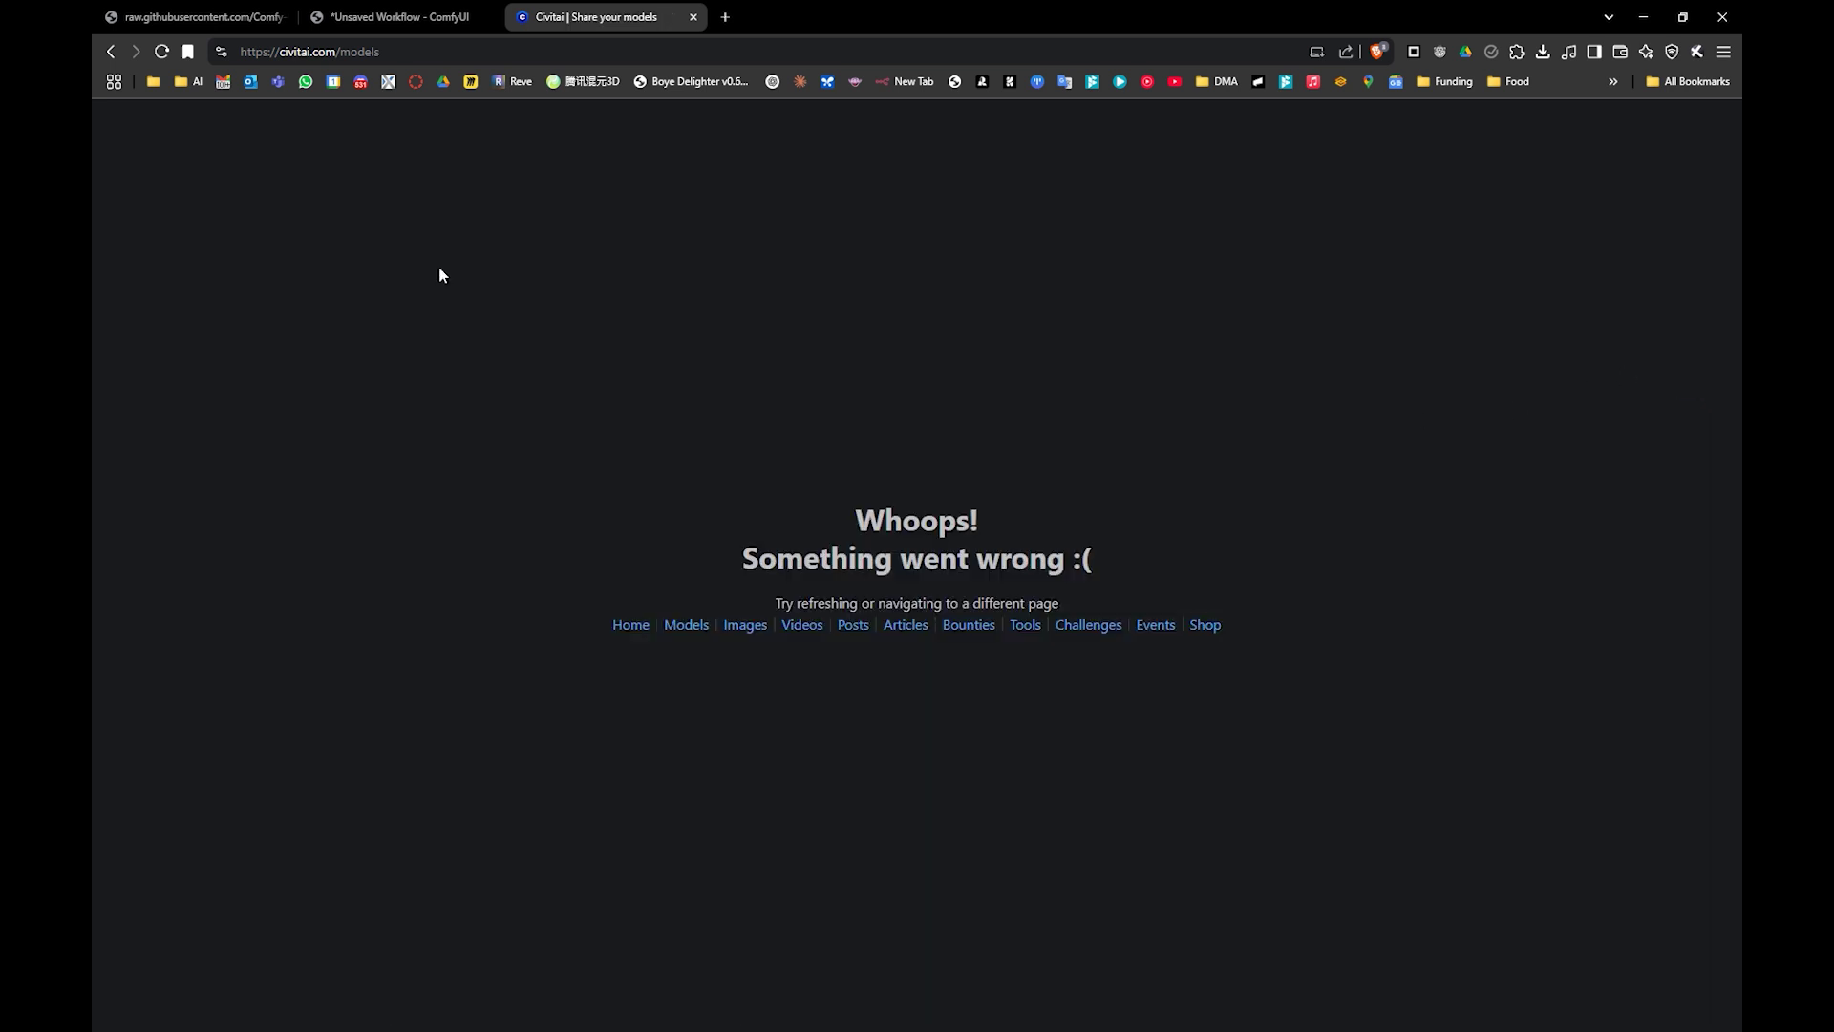
pyautogui.click(162, 52)
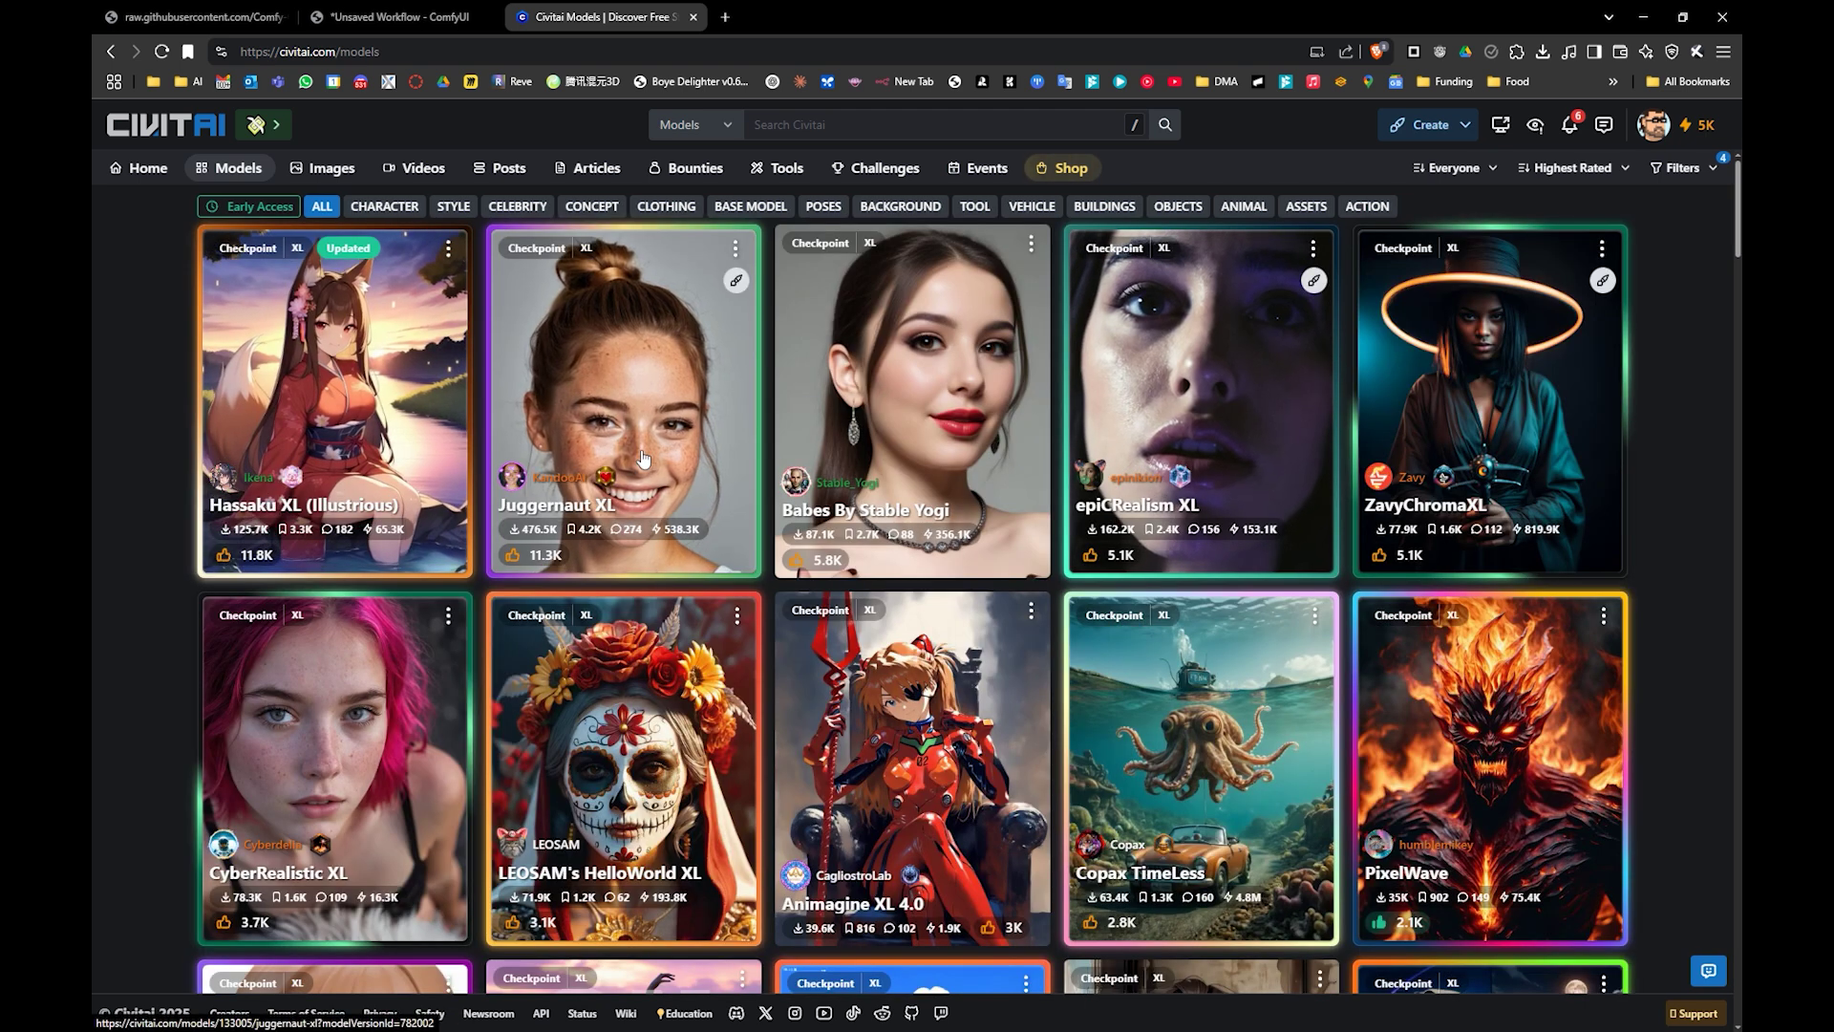
# - Open the epiCRealism XL checkpoint page and download the VXVI - LastFAME (Realism) version
pyautogui.scroll(-2, 655, 439)
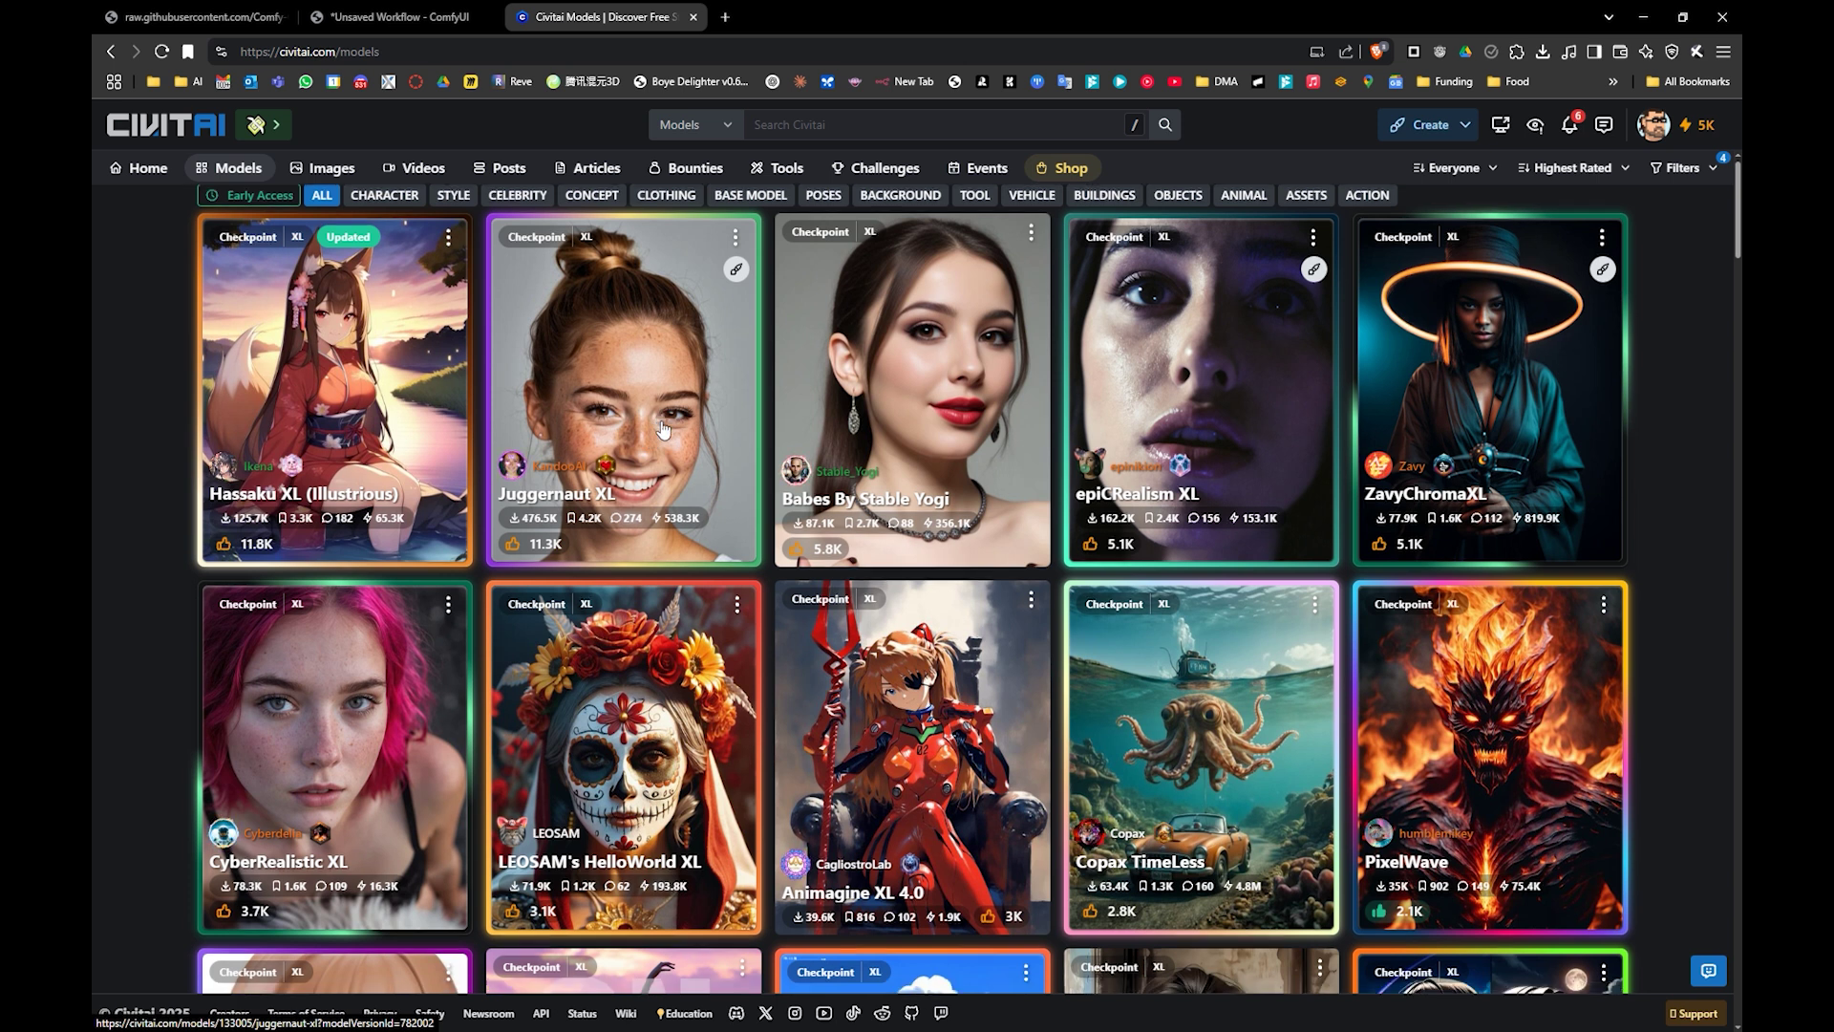
pyautogui.scroll(2, 908, 401)
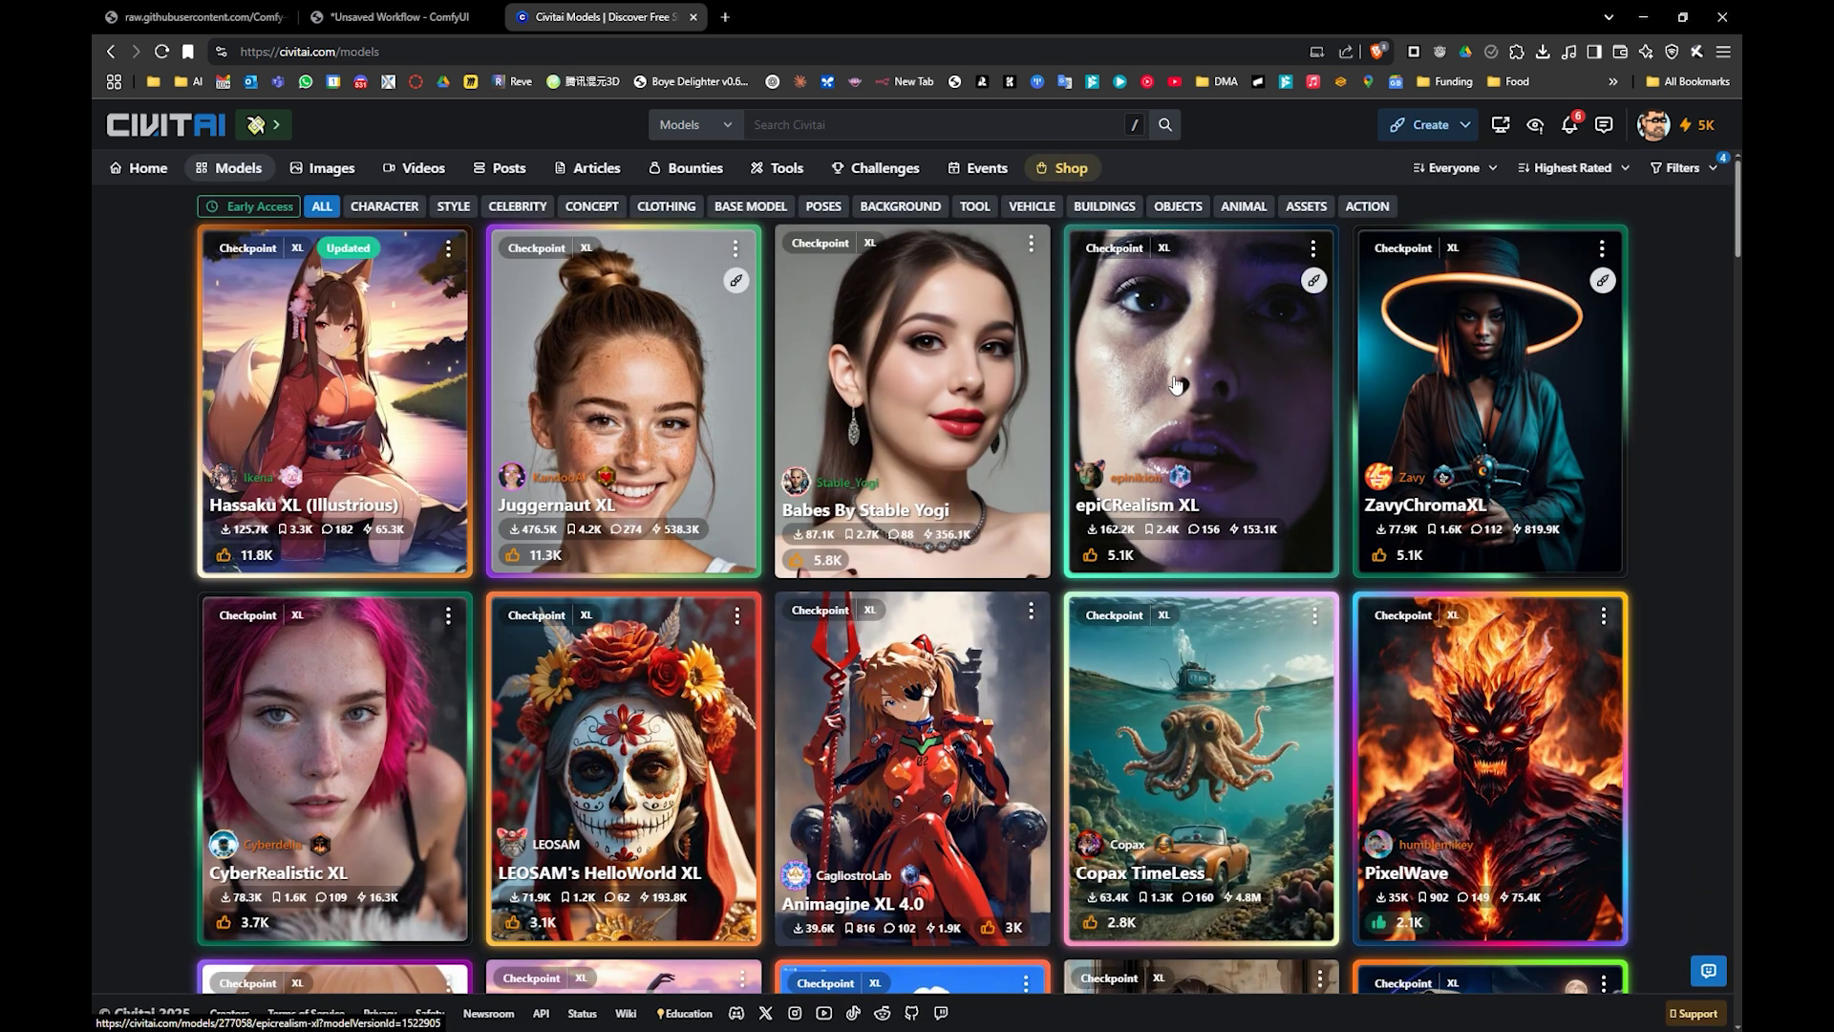
pyautogui.click(1179, 385)
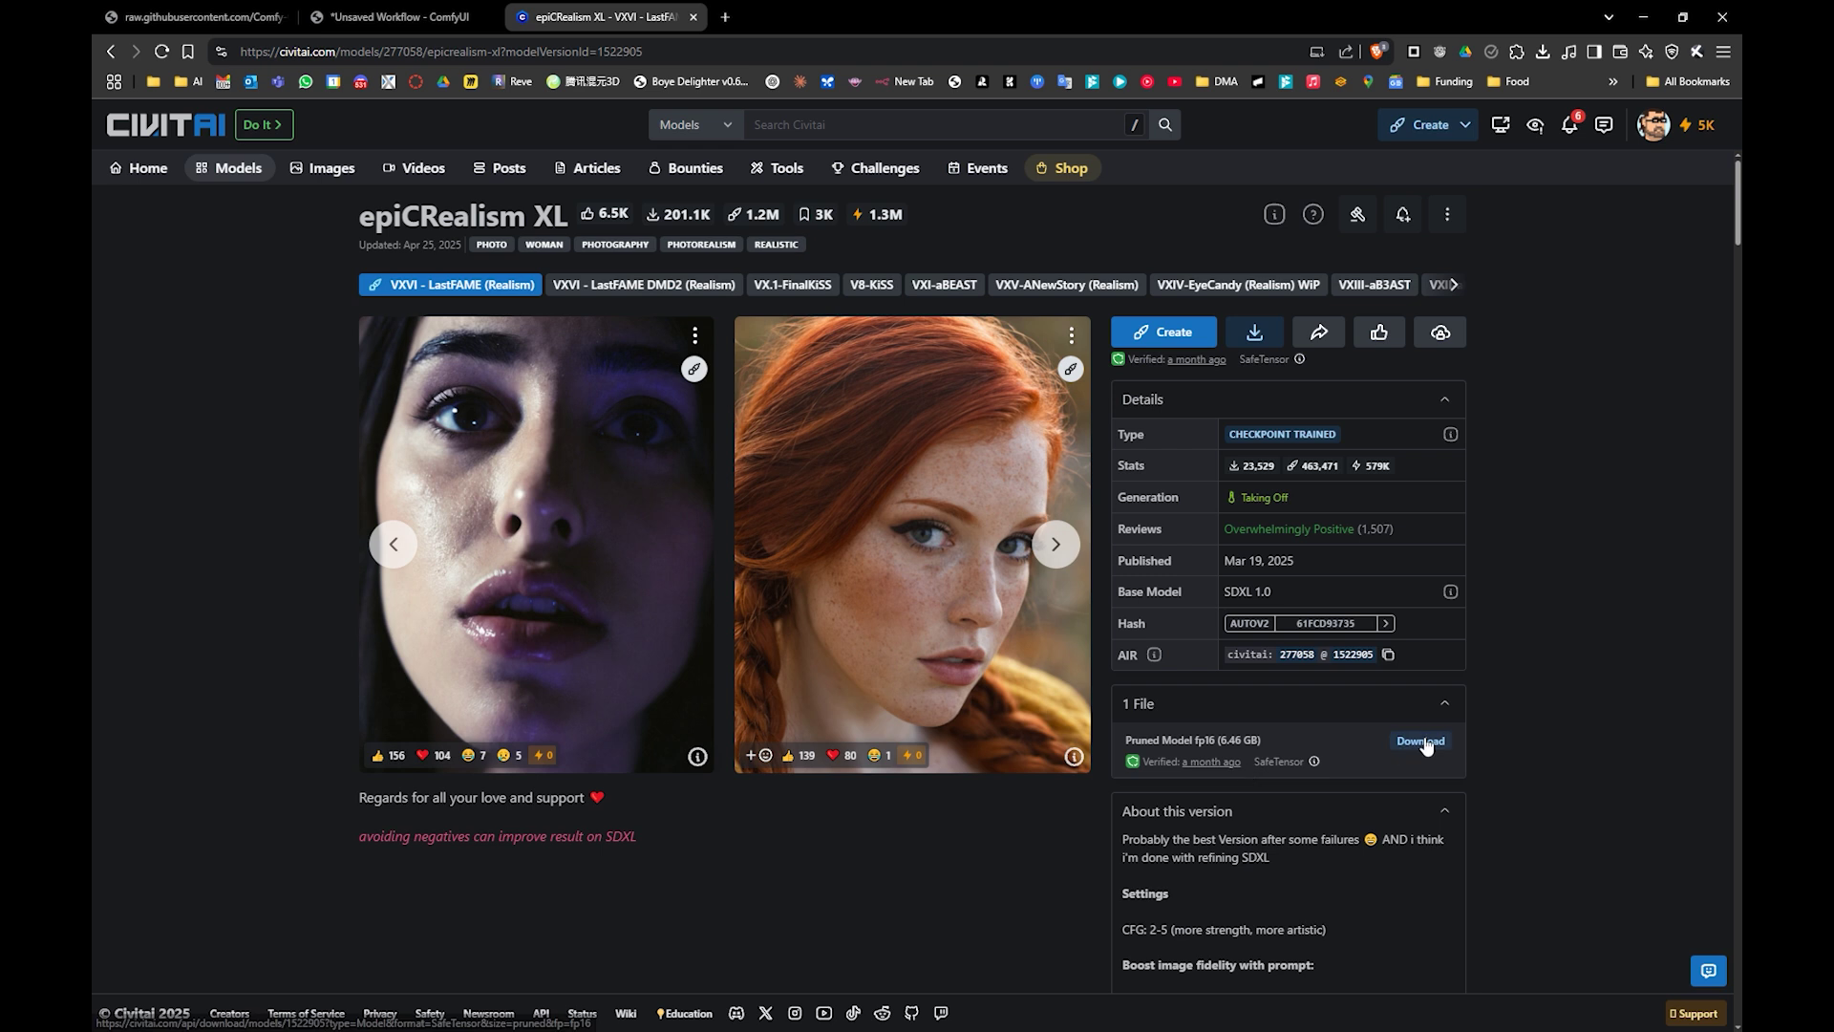
pyautogui.click(1444, 703)
pyautogui.click(1443, 703)
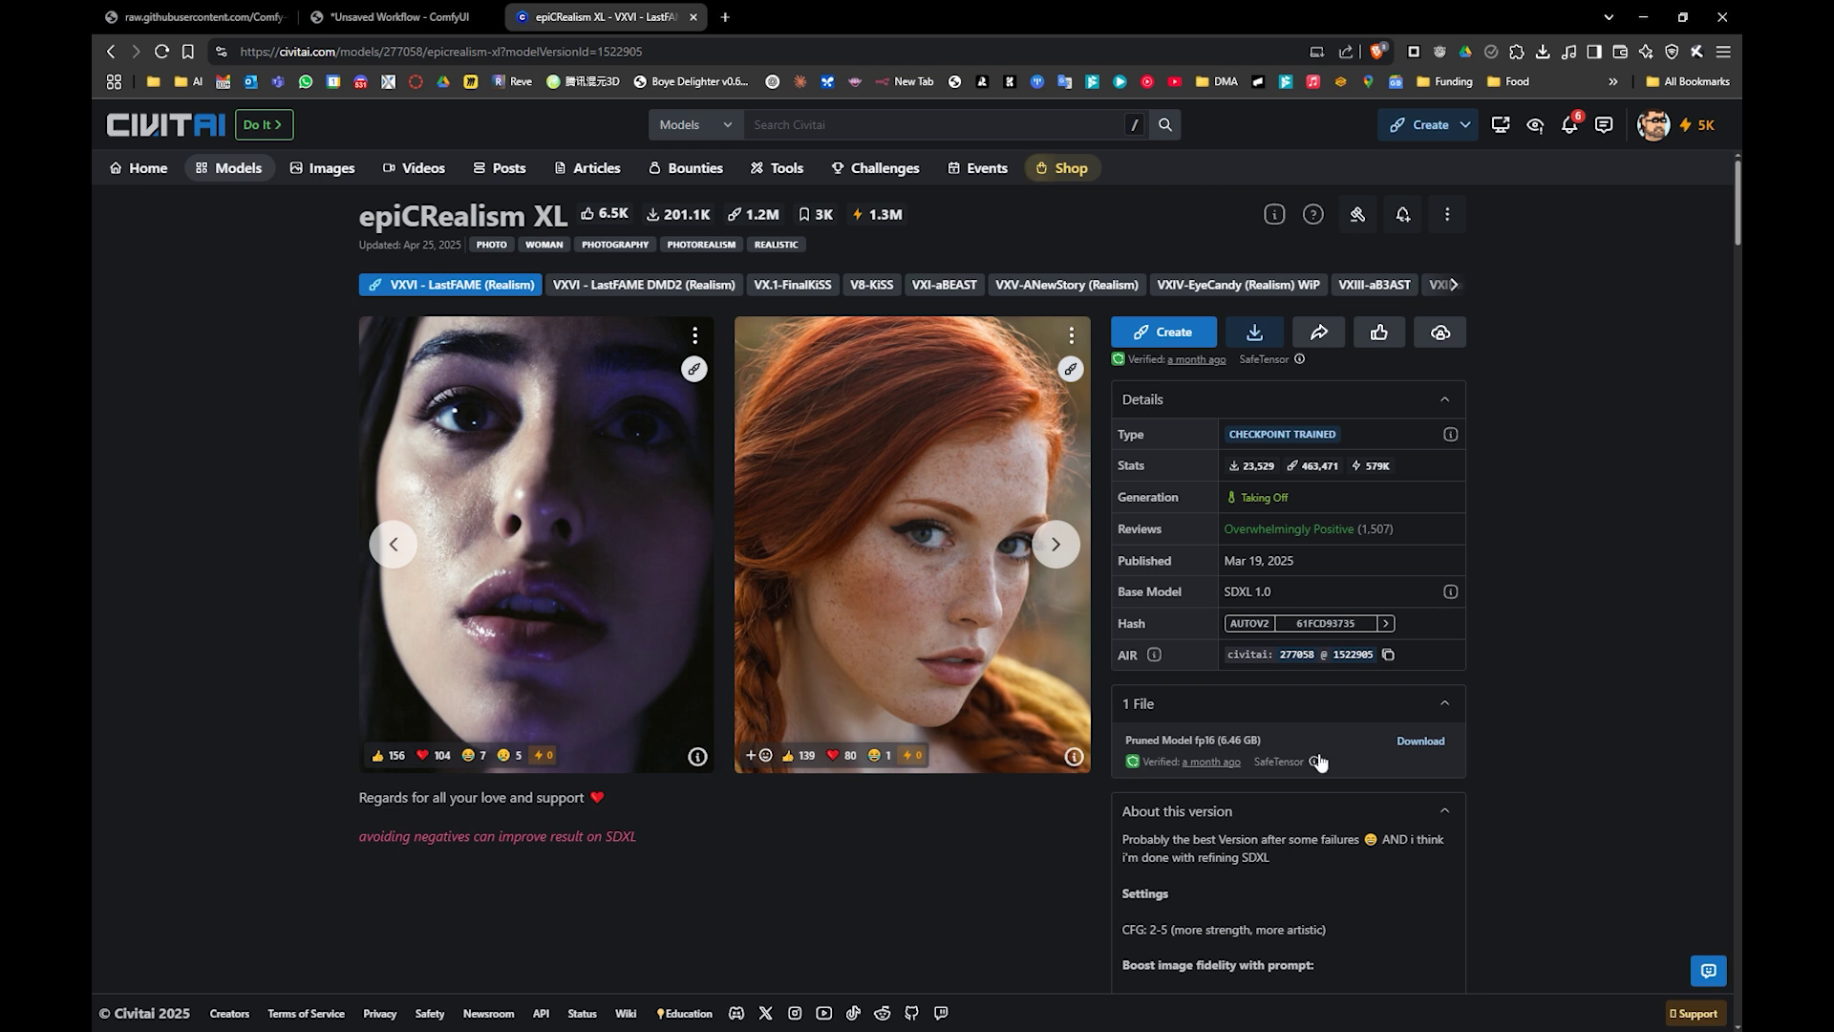
pyautogui.click(1255, 337)
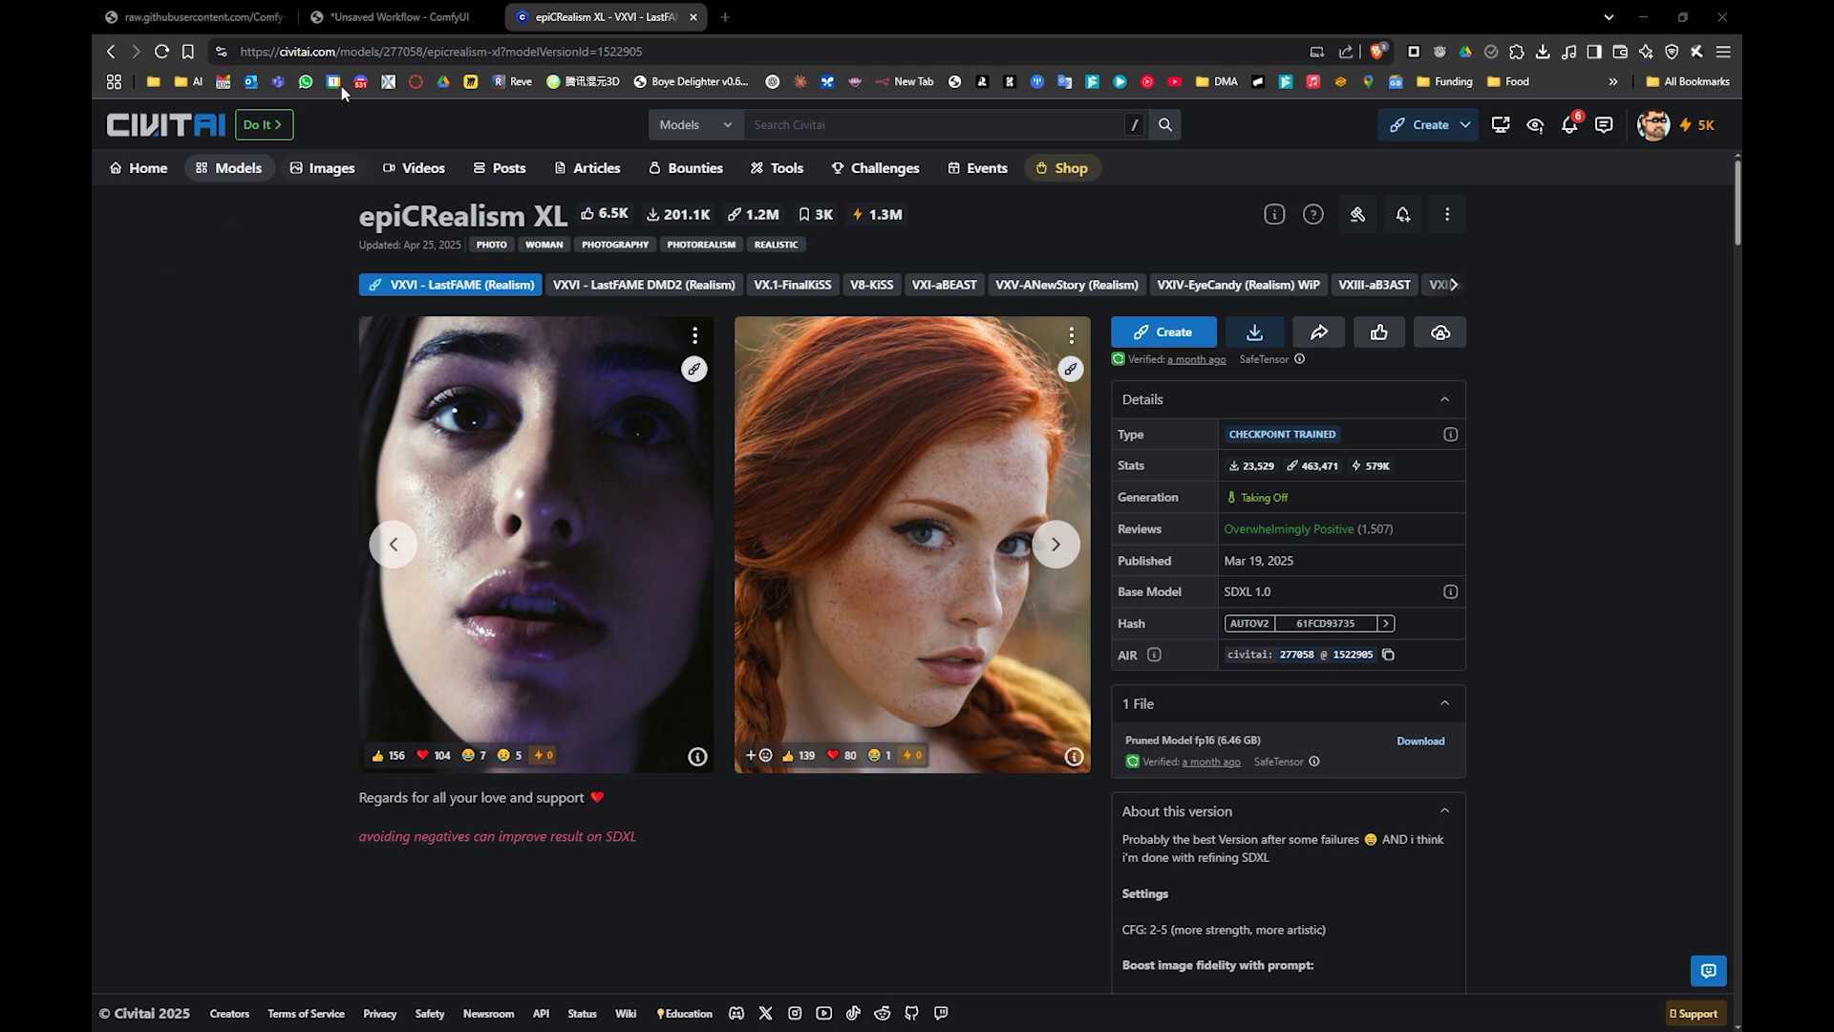
# - Return to the ComfyUI workflow and inspect the checkpoints, loras and vae folders in the model library
pyautogui.click(402, 17)
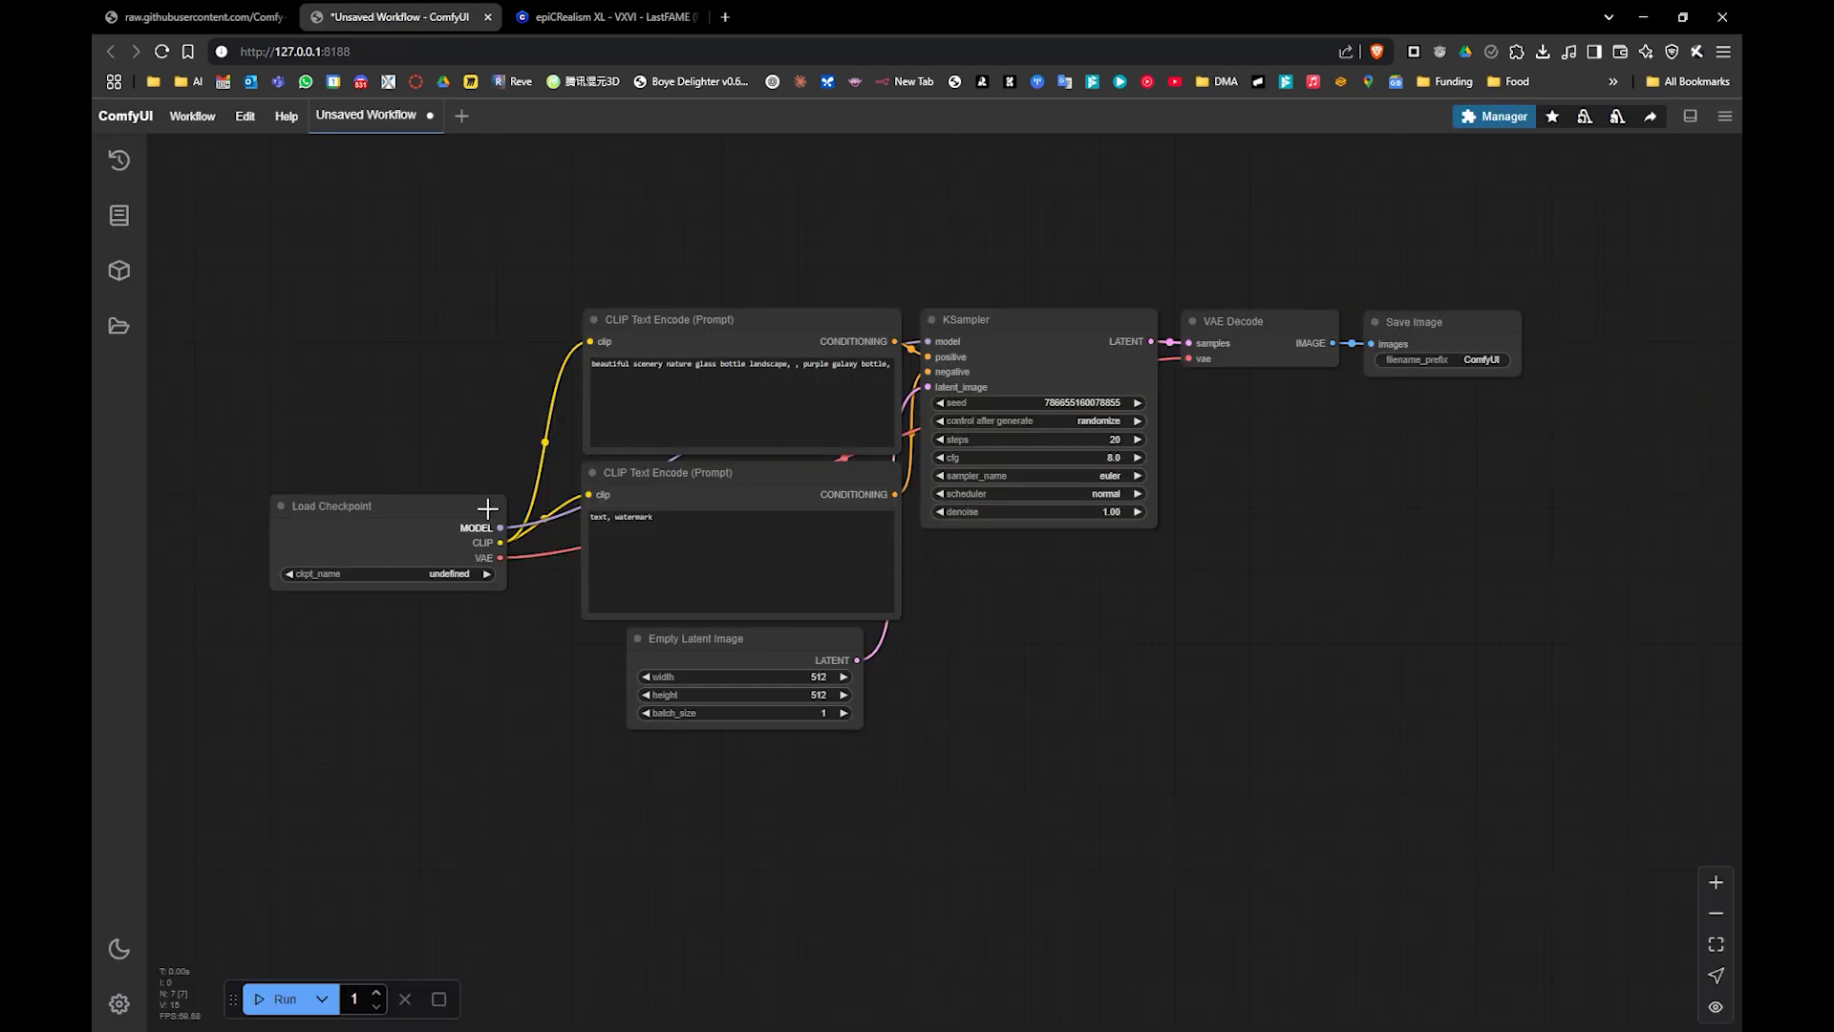
pyautogui.click(120, 271)
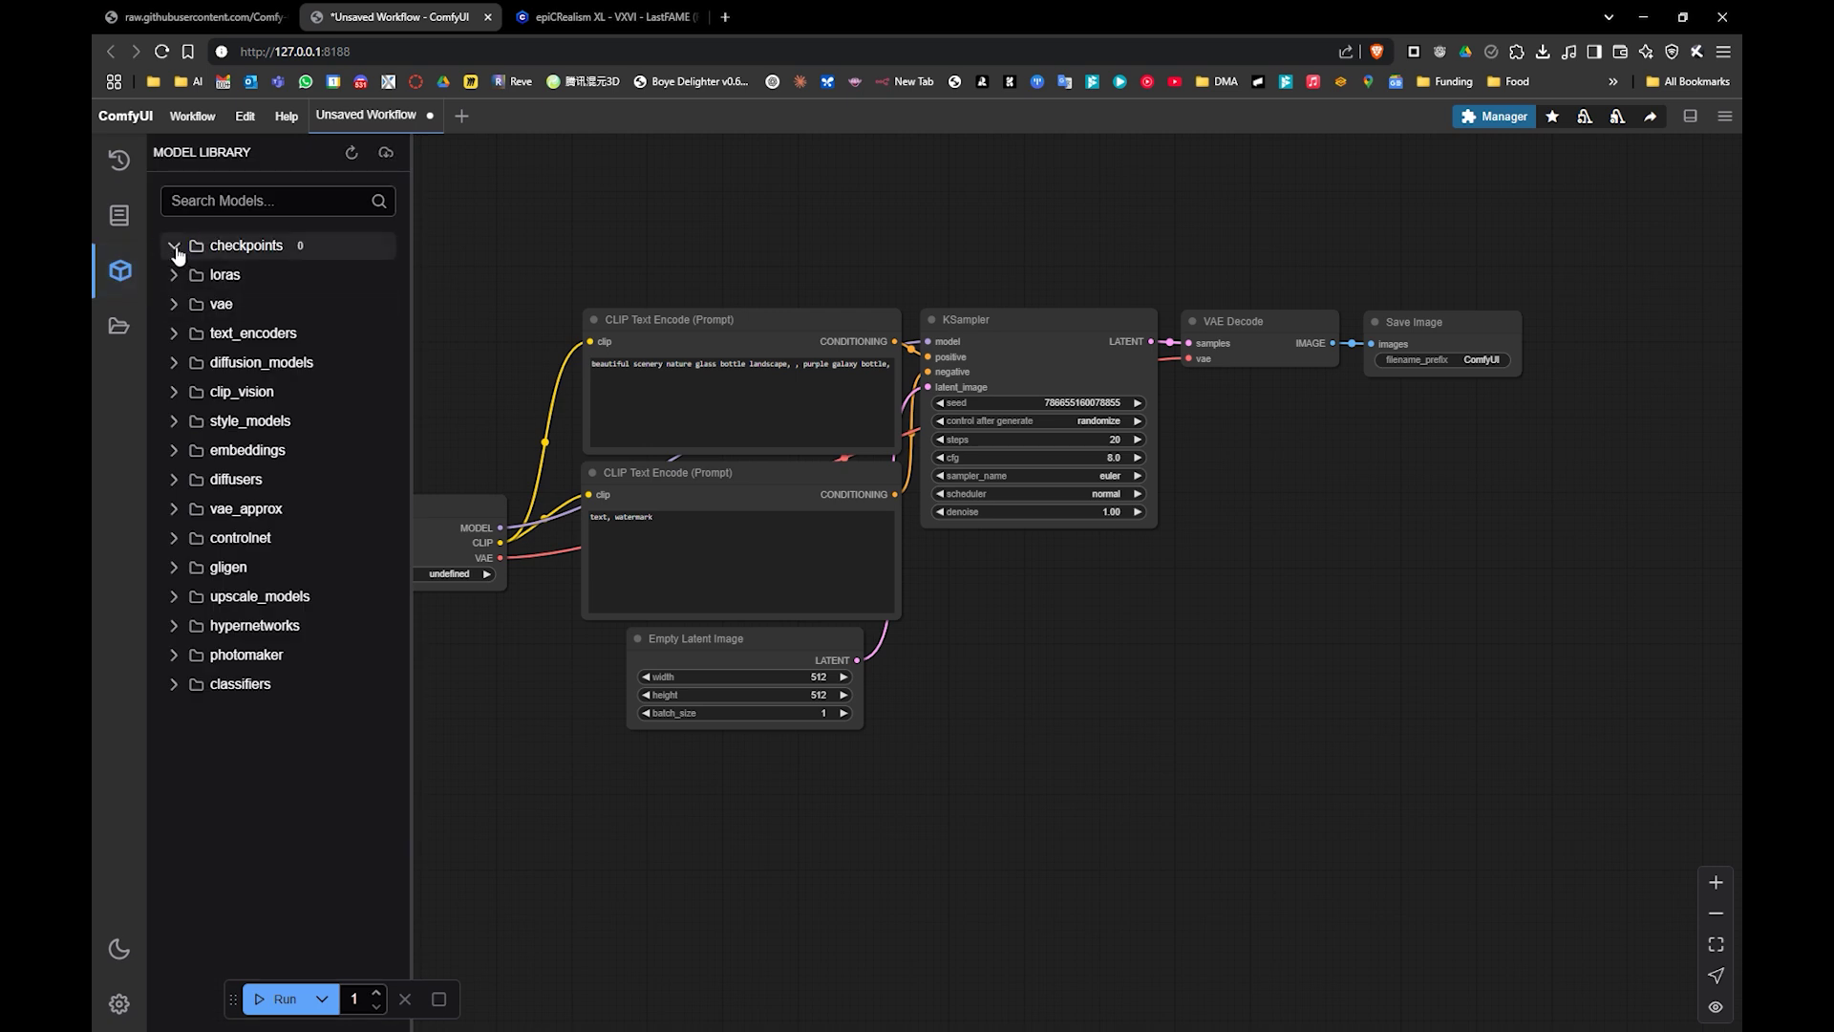
pyautogui.click(173, 275)
pyautogui.click(174, 304)
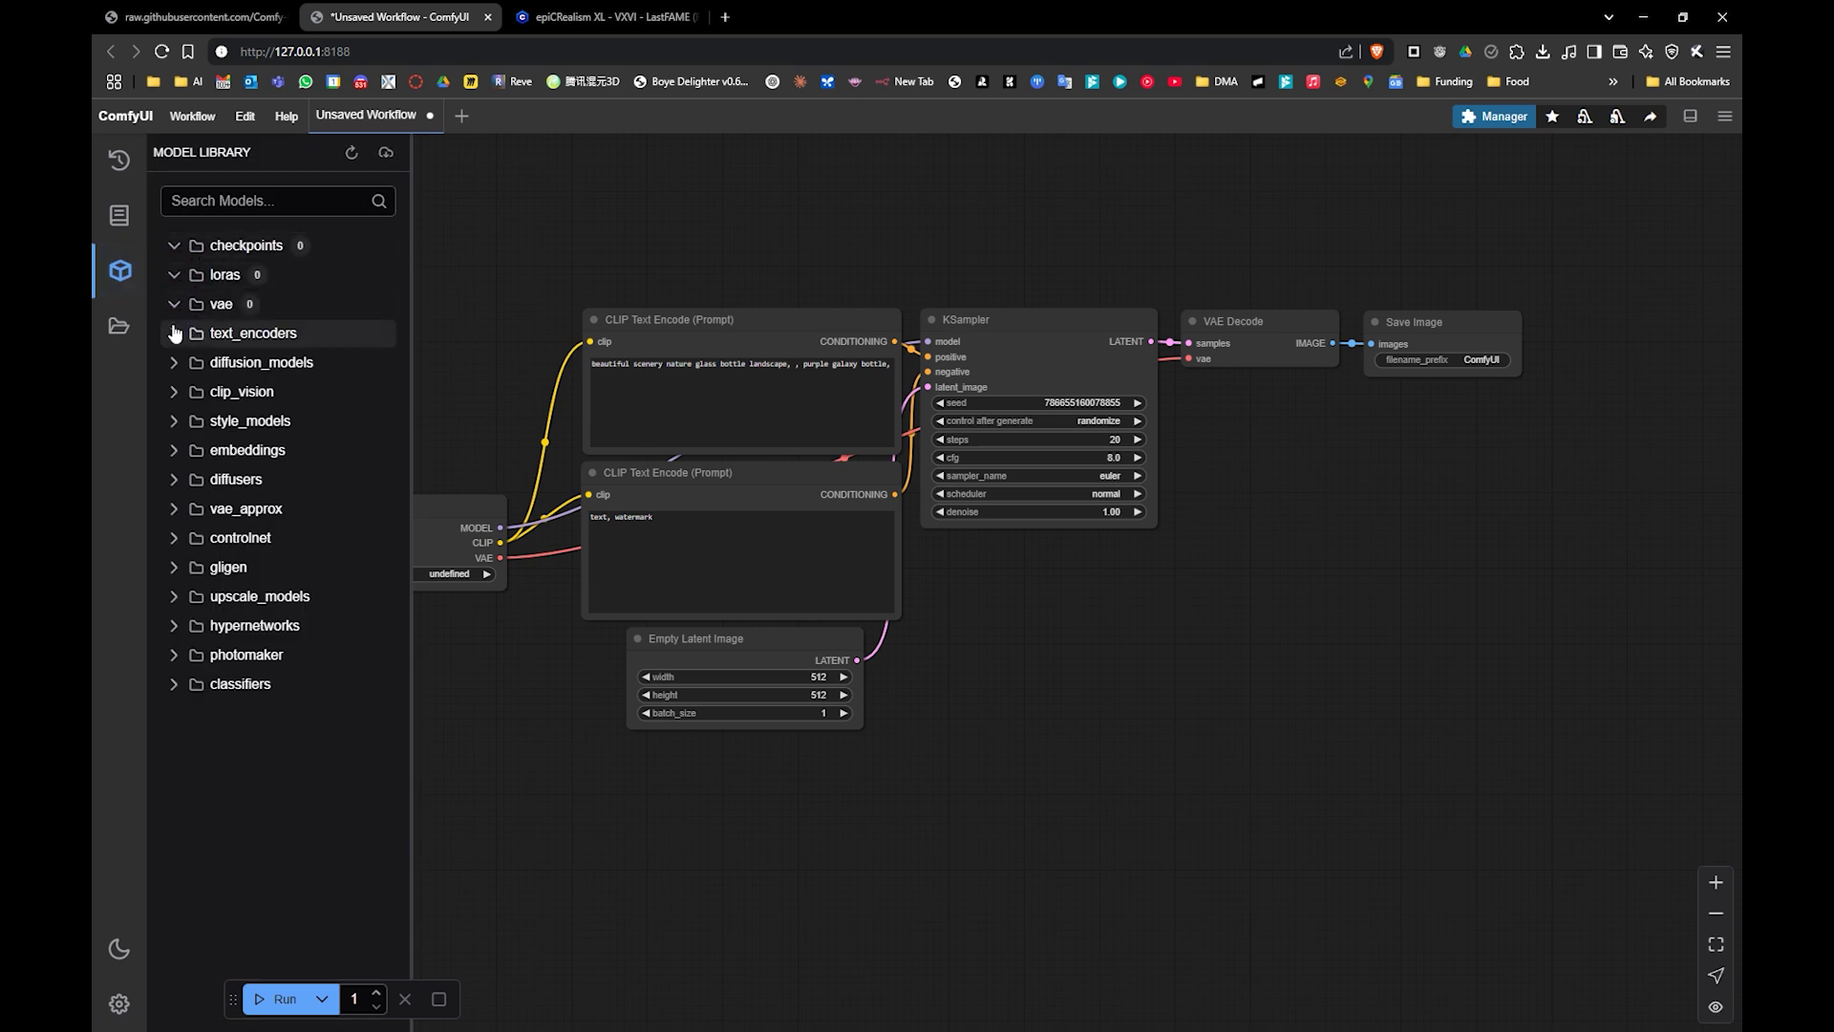
pyautogui.click(121, 271)
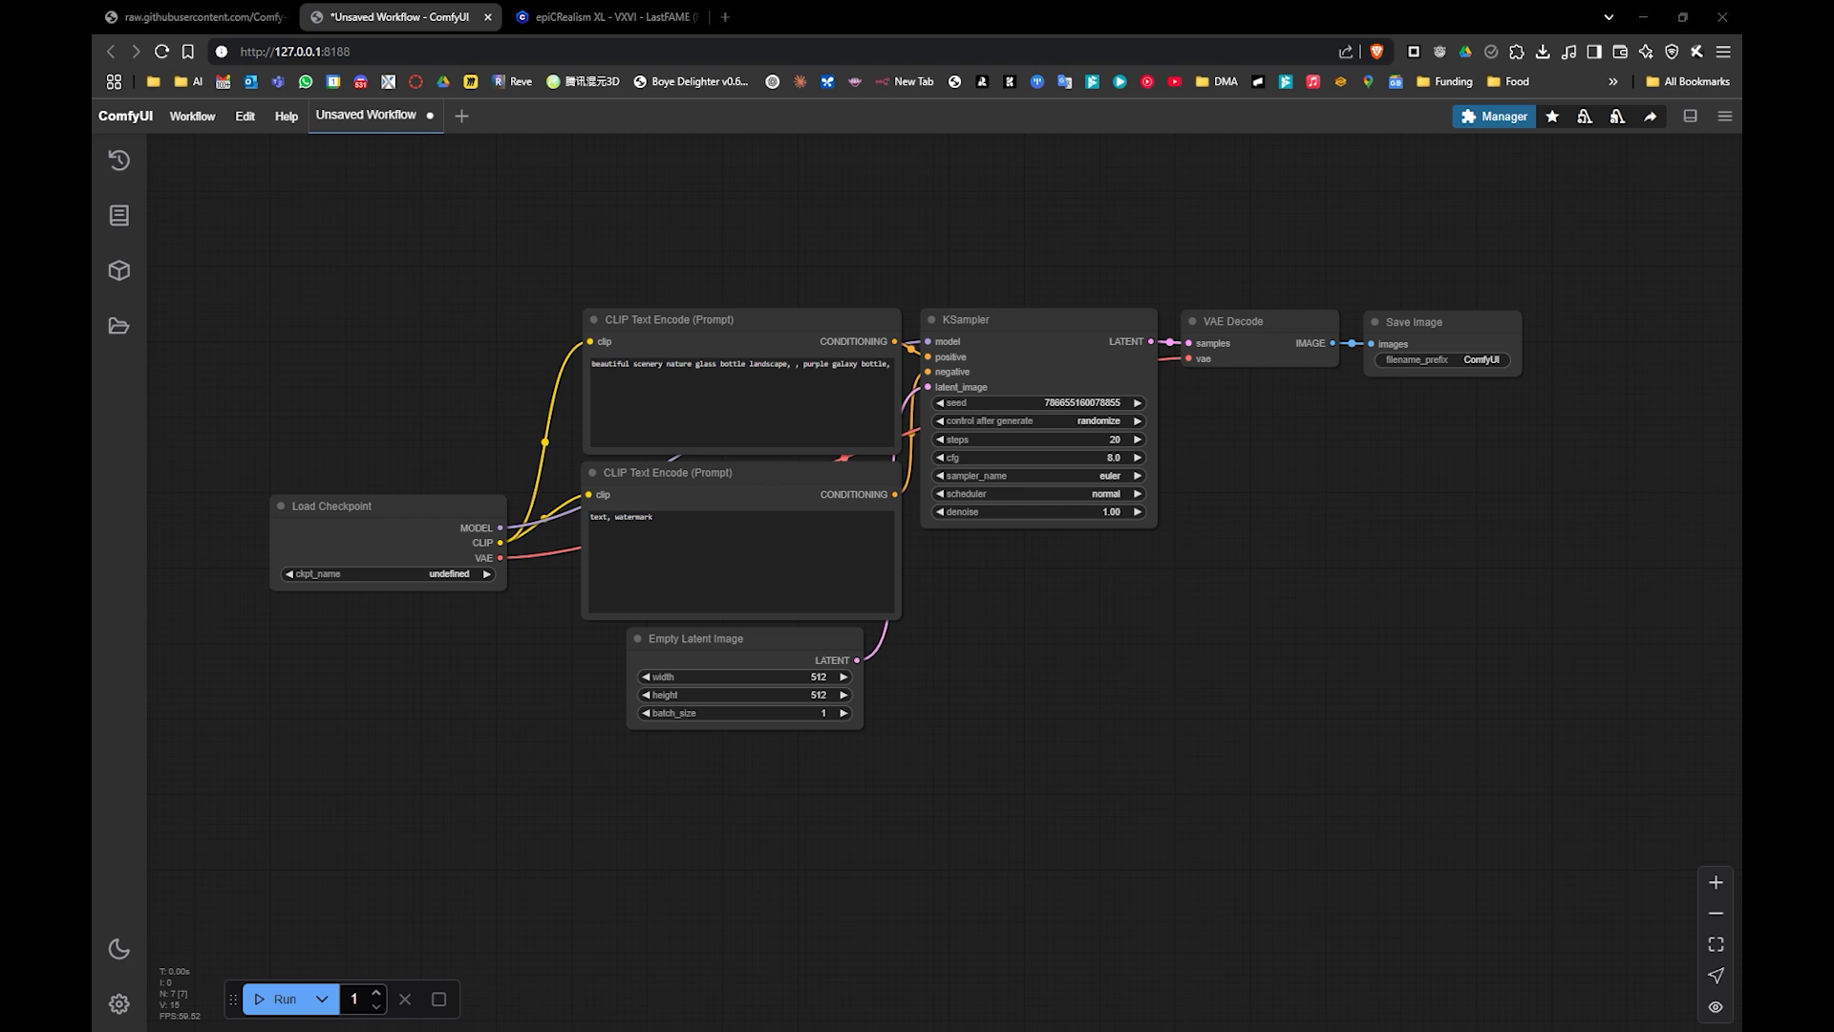
# - Switch to File Explorer and open the ComfyUI\models\checkpoints folder inside ComfyUI_windows_portable
pyautogui.moveTo(0, 42); pyautogui.dragTo(665, 26)
pyautogui.doubleClick(642, 206)
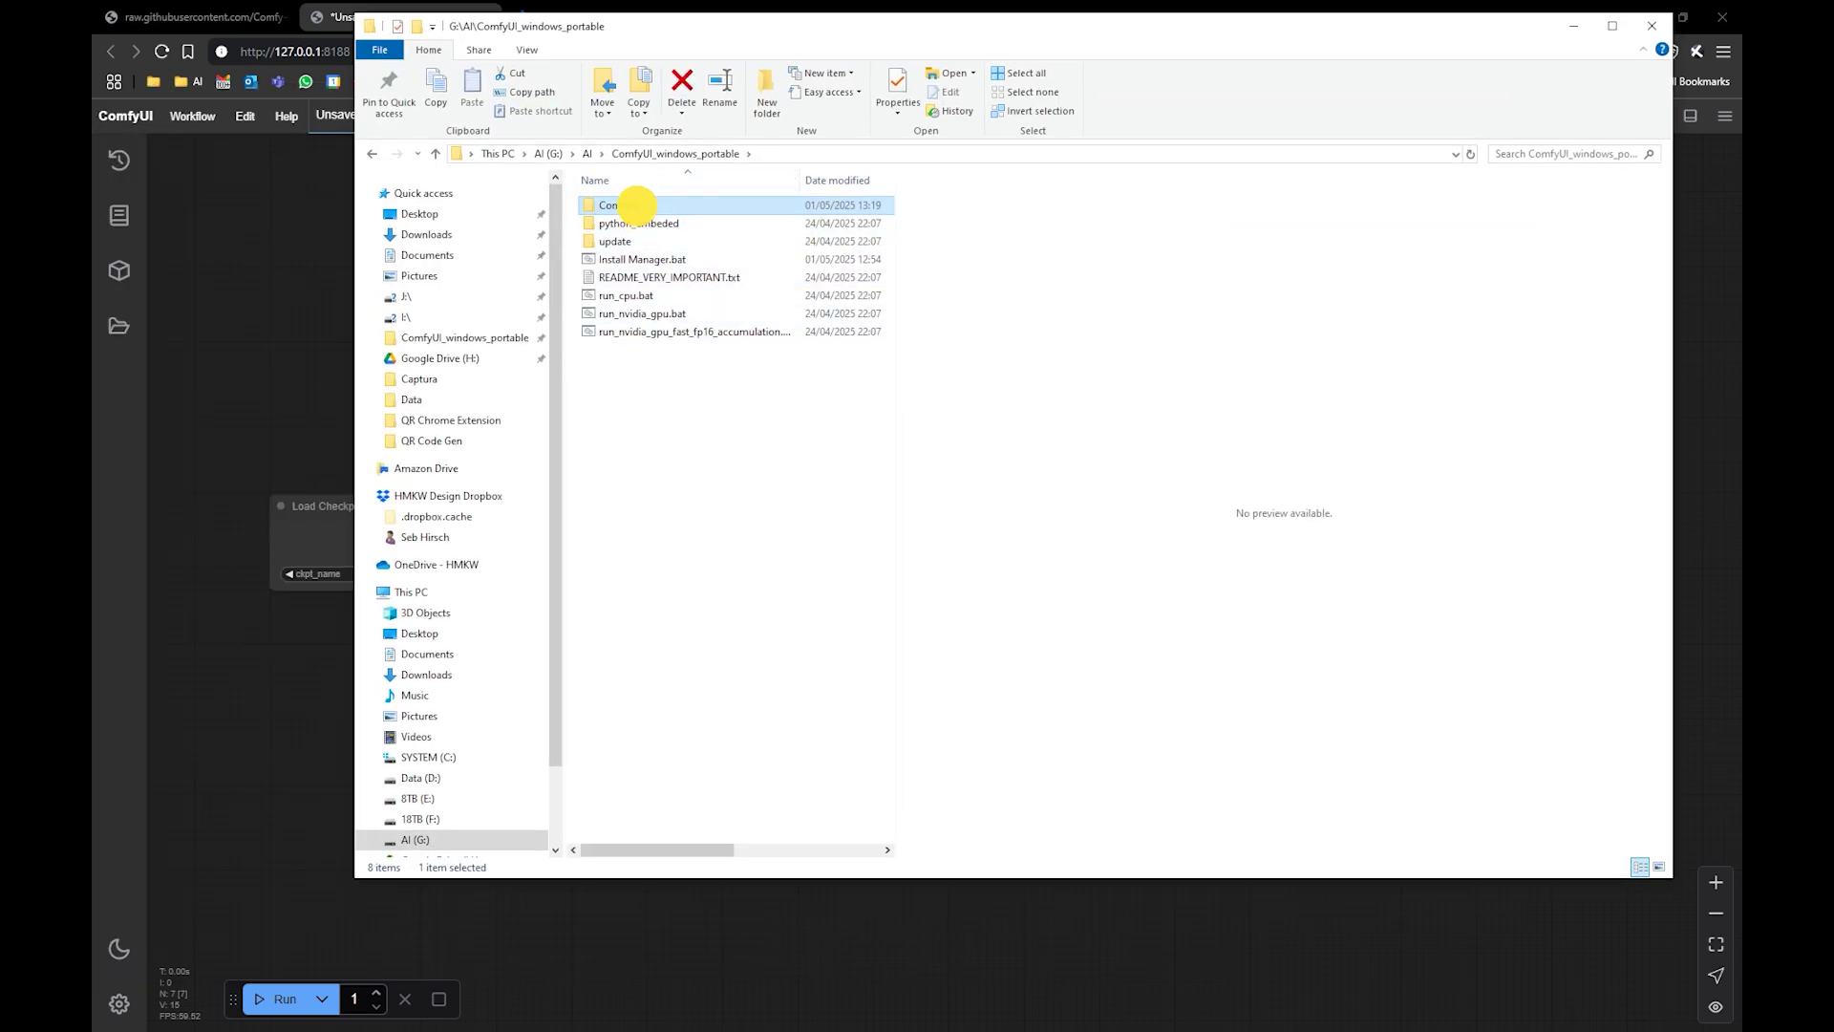
pyautogui.click(675, 152)
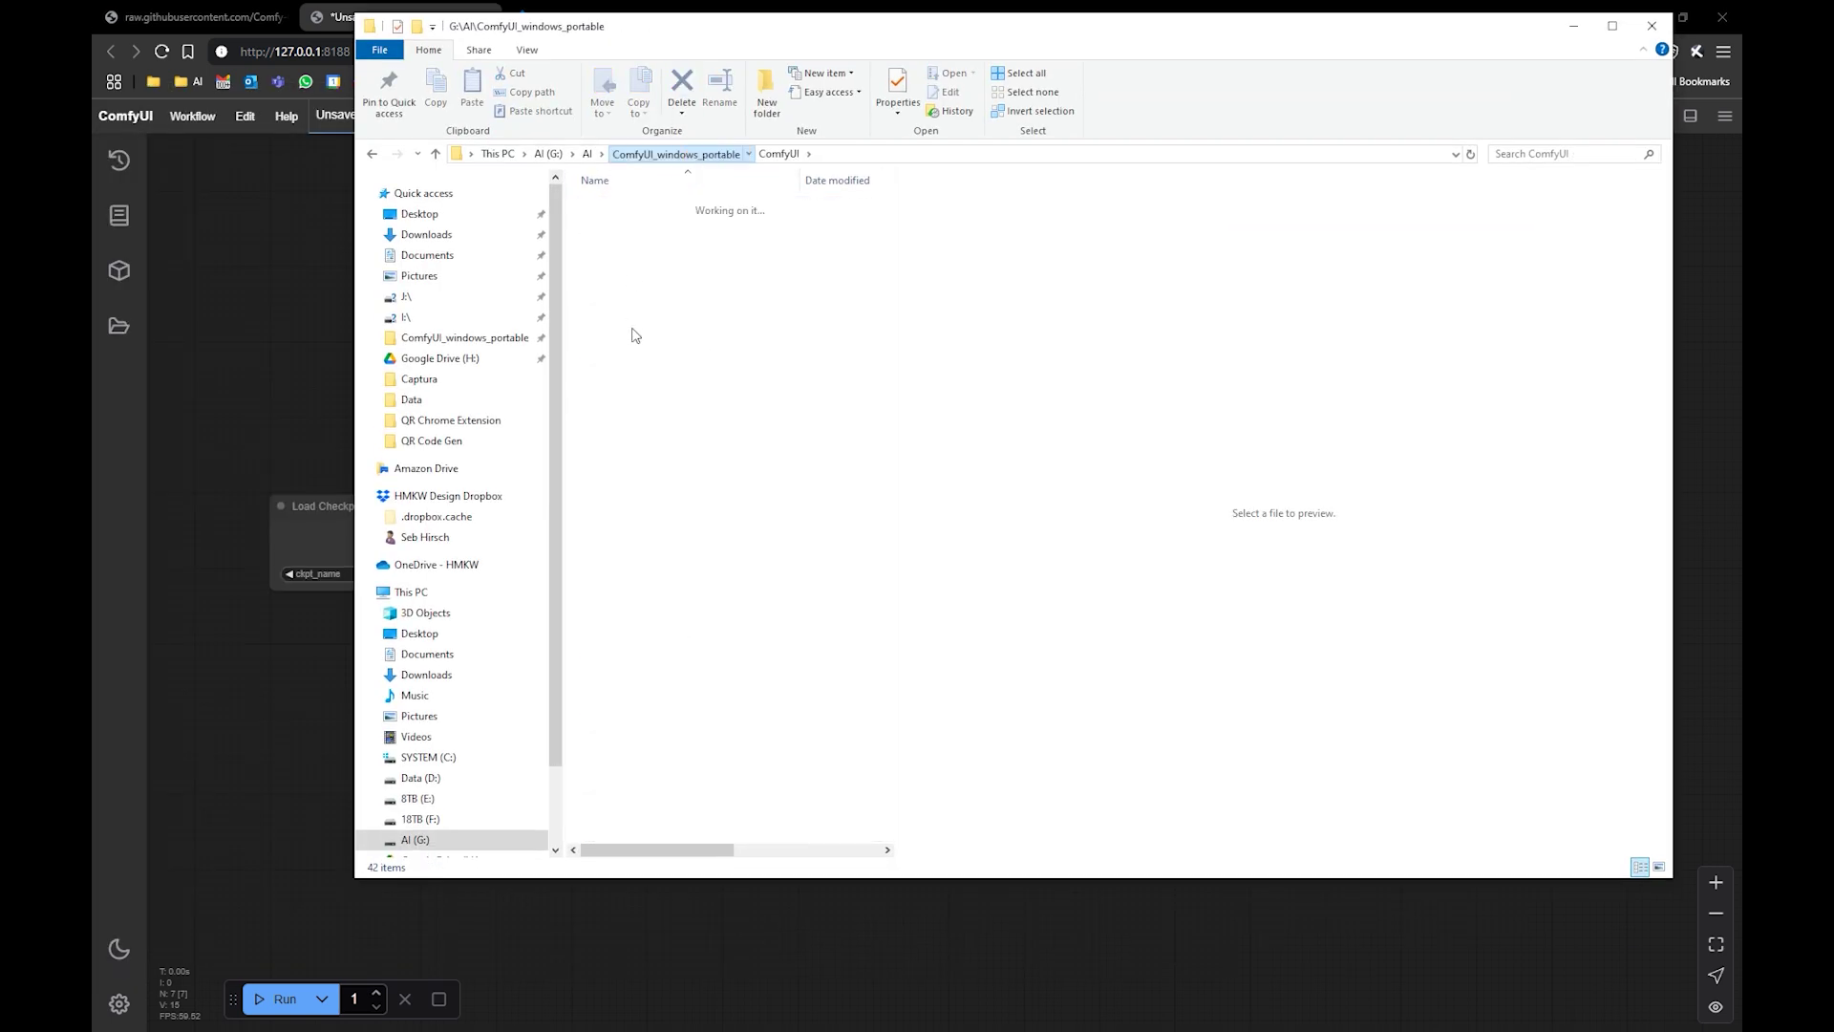
pyautogui.doubleClick(626, 204)
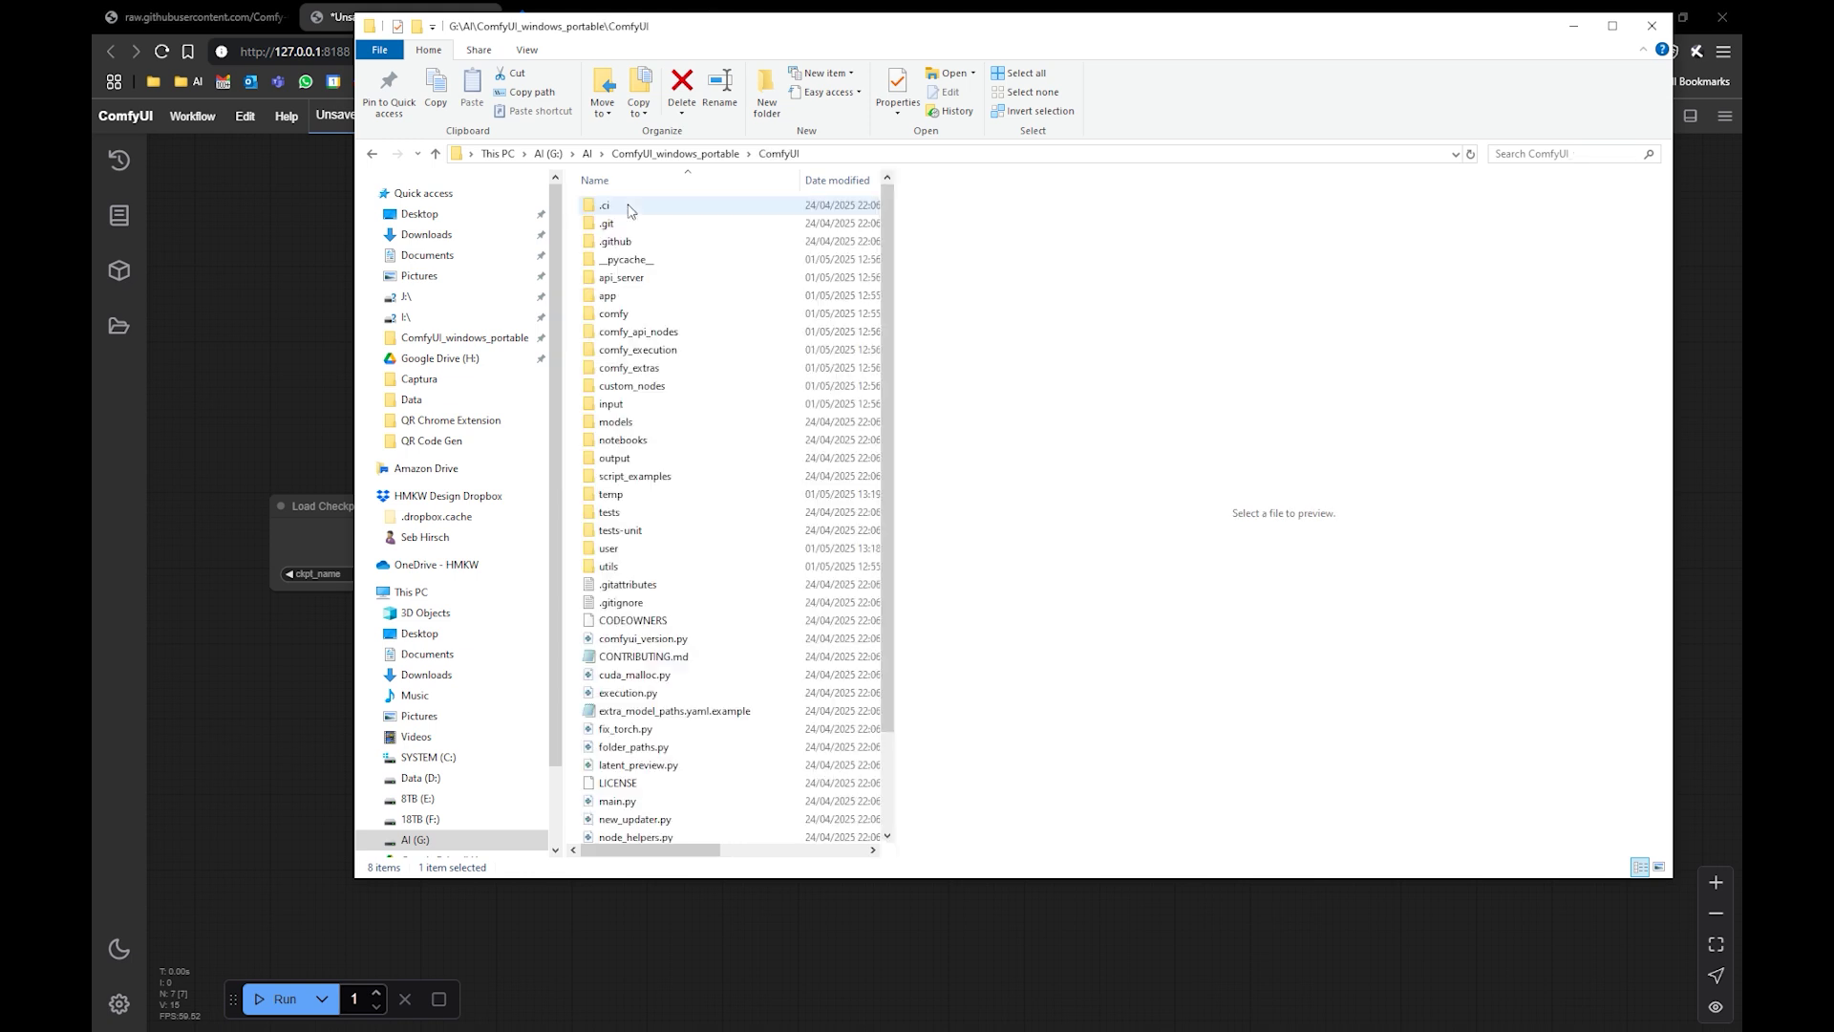
pyautogui.doubleClick(621, 425)
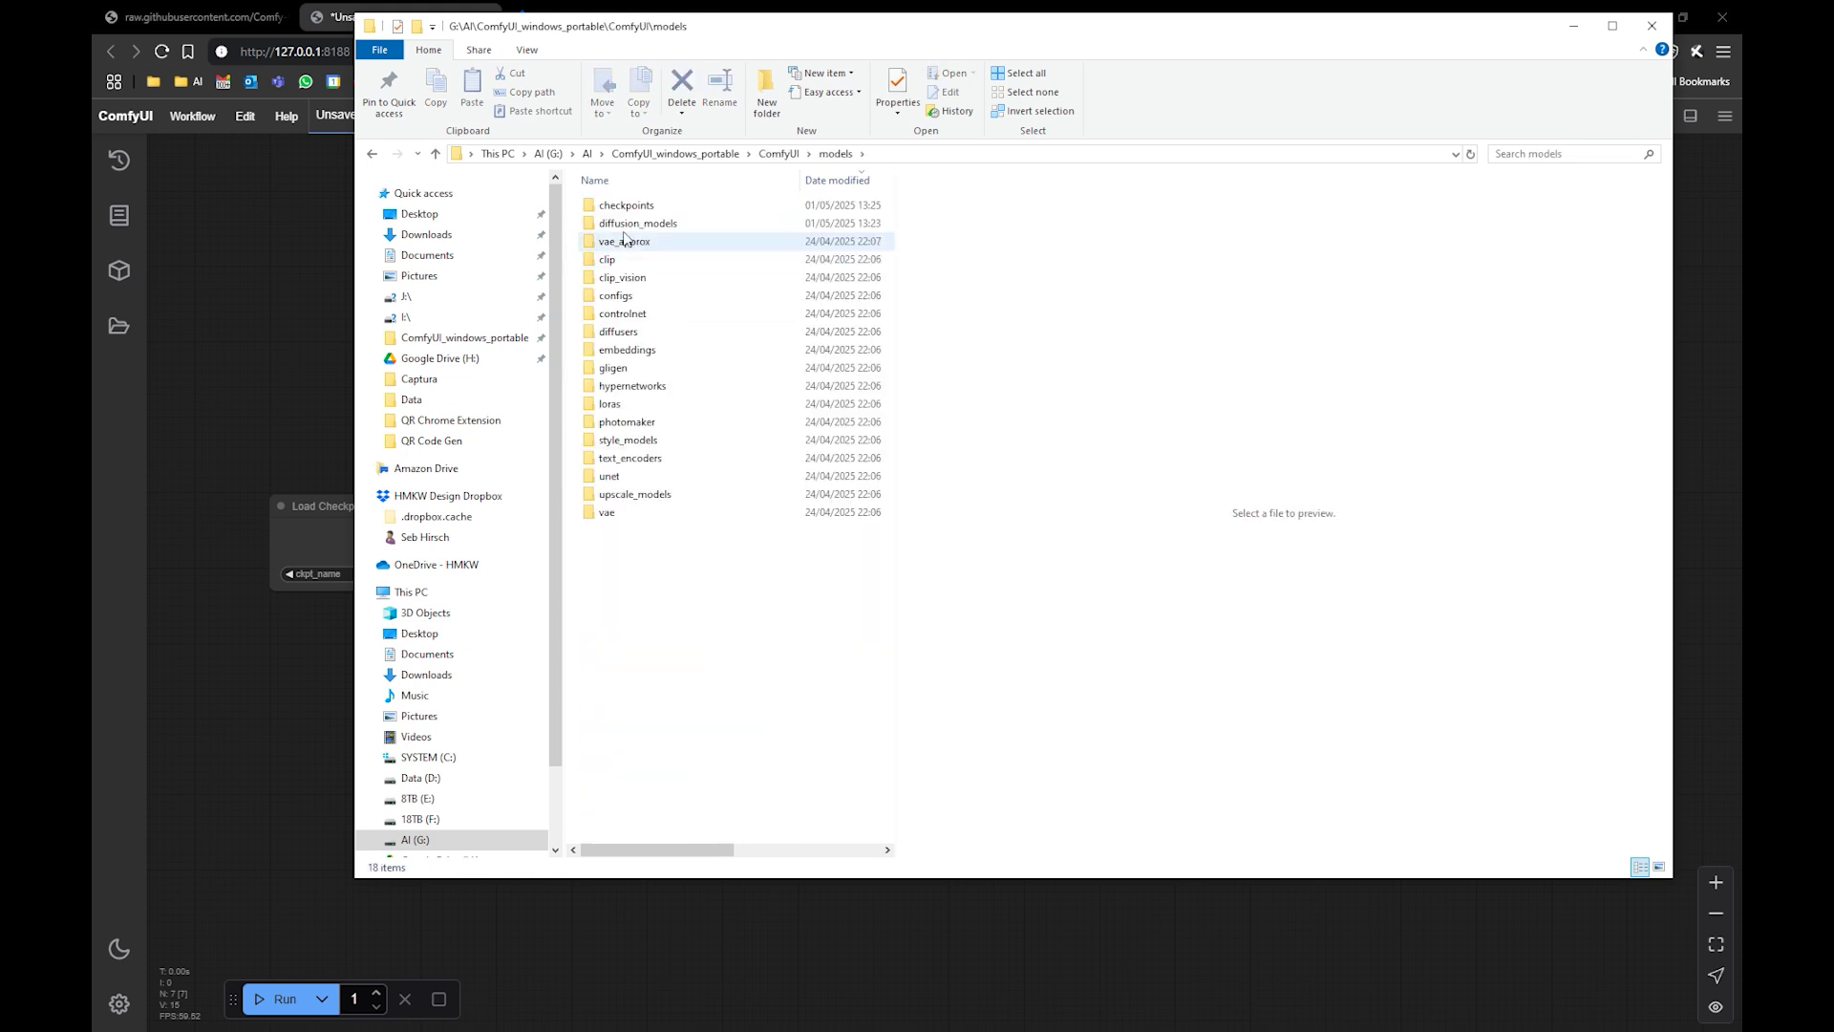
pyautogui.doubleClick(627, 205)
pyautogui.click(623, 244)
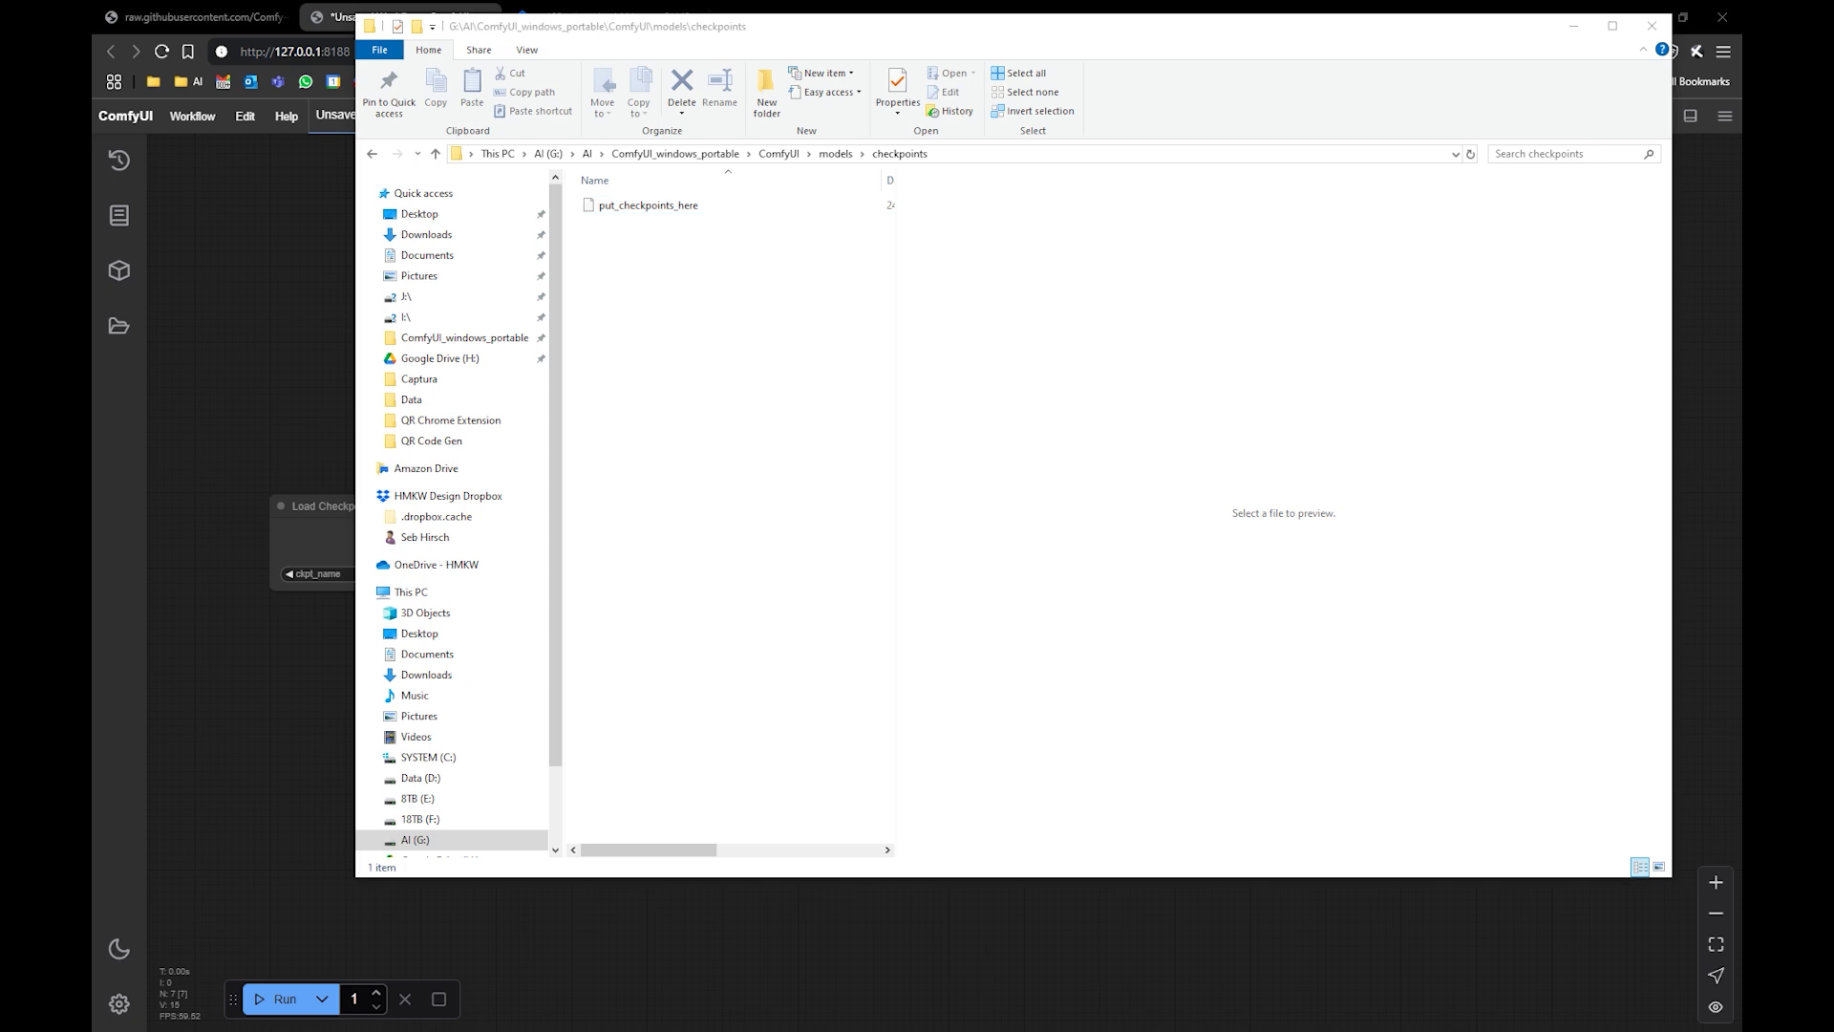
# - Move epicrealismXL_vxviLastfameRealism.safetensors from Downloads into the checkpoints folder and return to the ComfyUI browser window
pyautogui.moveTo(341, 497); pyautogui.dragTo(716, 414)
pyautogui.press('ctrl')
pyautogui.press('shift')
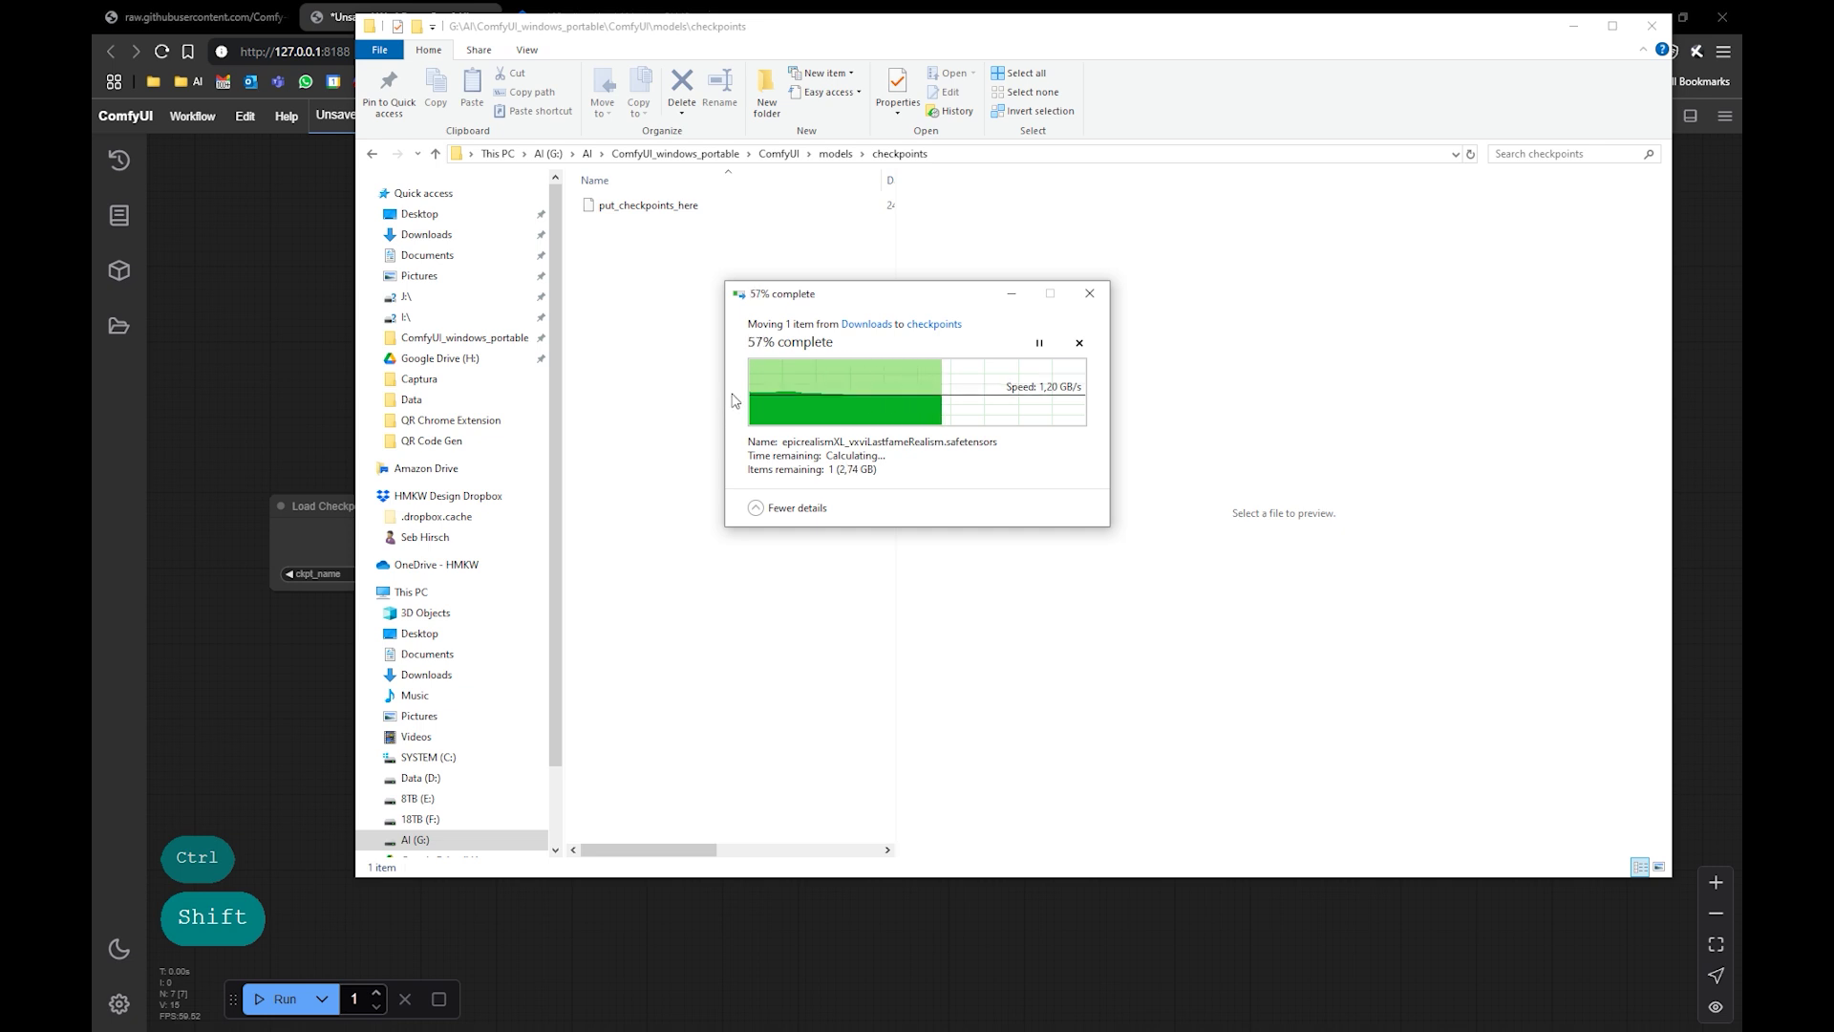
pyautogui.click(265, 290)
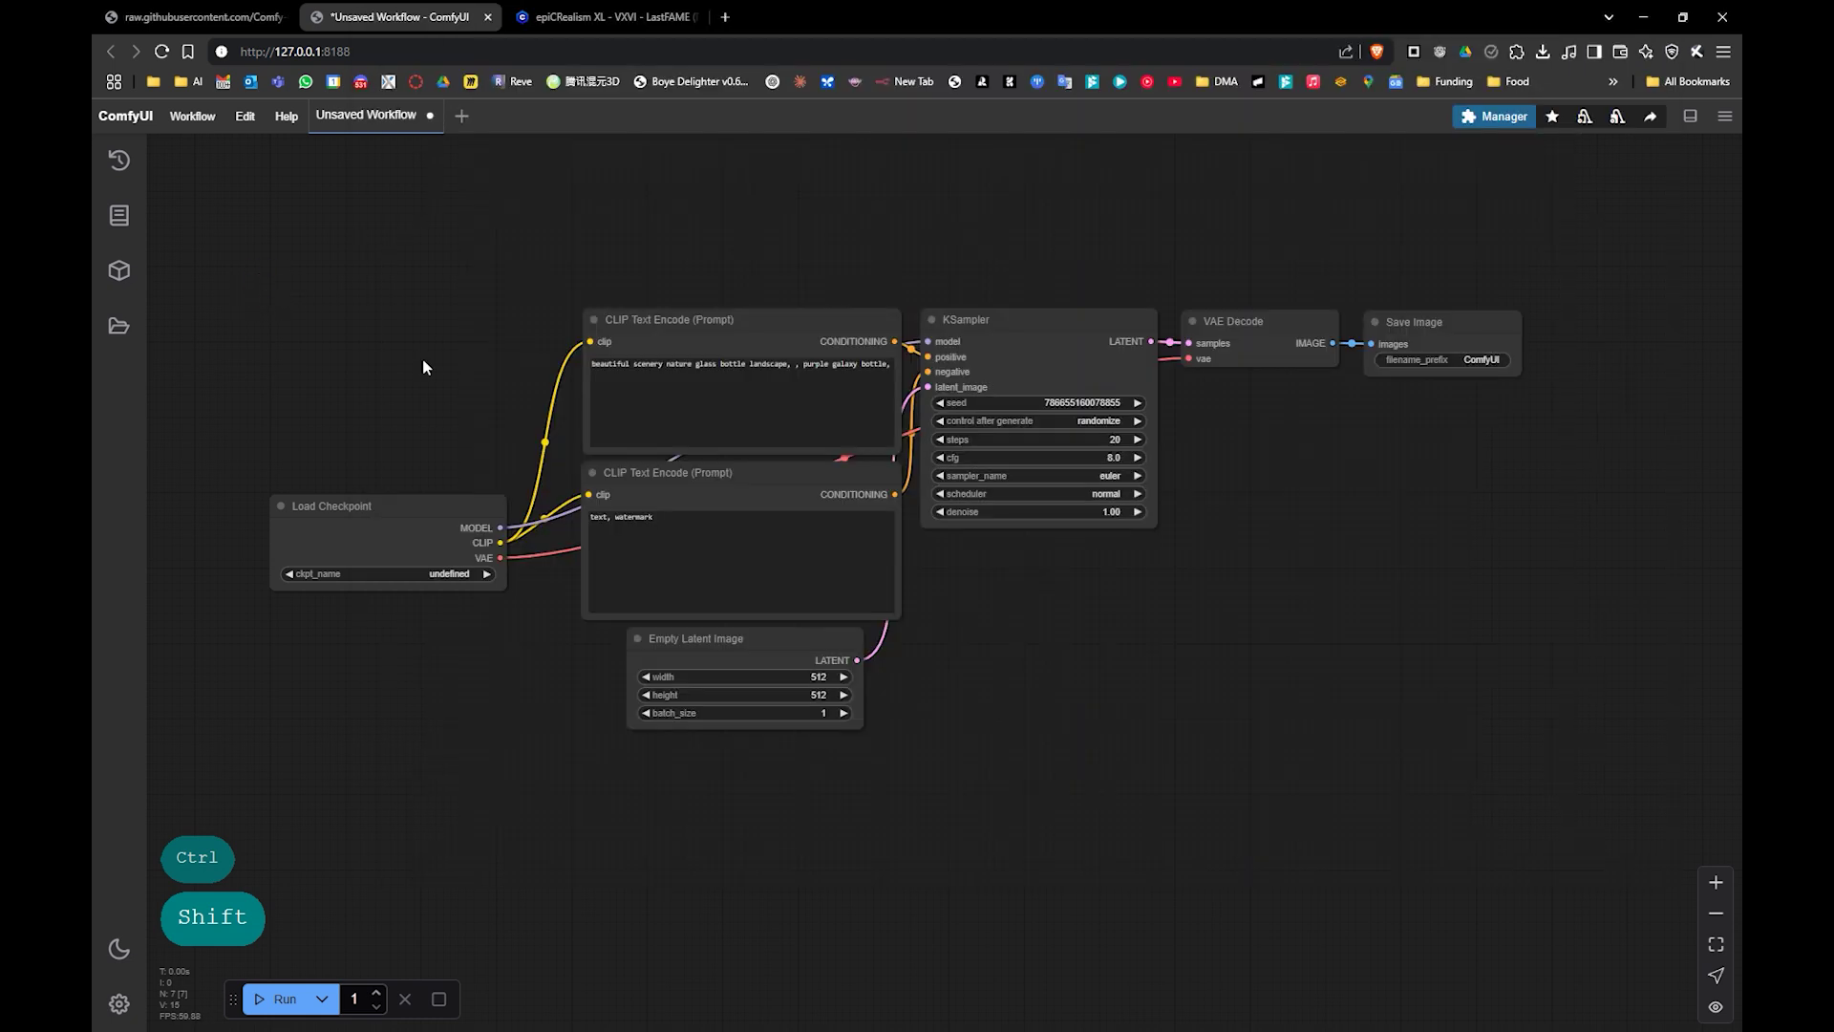
# - Reload the ComfyUI page and use the epicrealismXL_vxviLastfameRealism checkpoint in the Load Checkpoint node
pyautogui.press('F5')
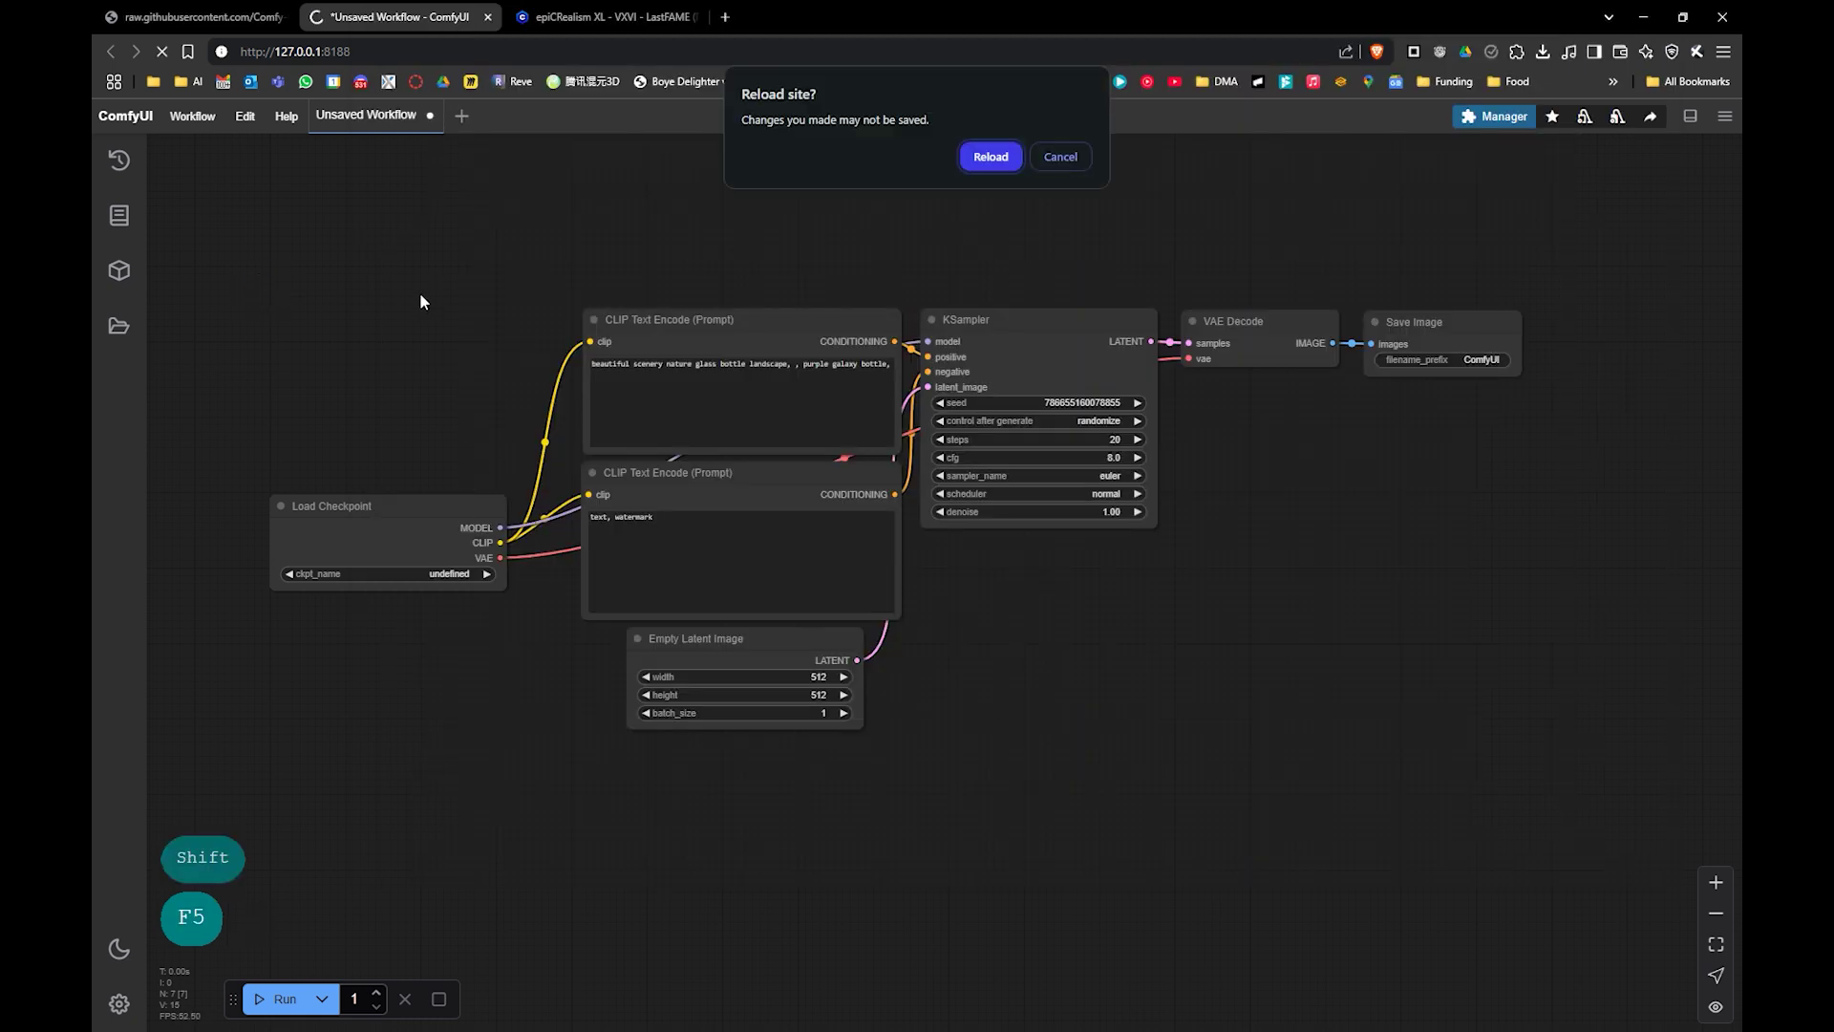
pyautogui.click(989, 155)
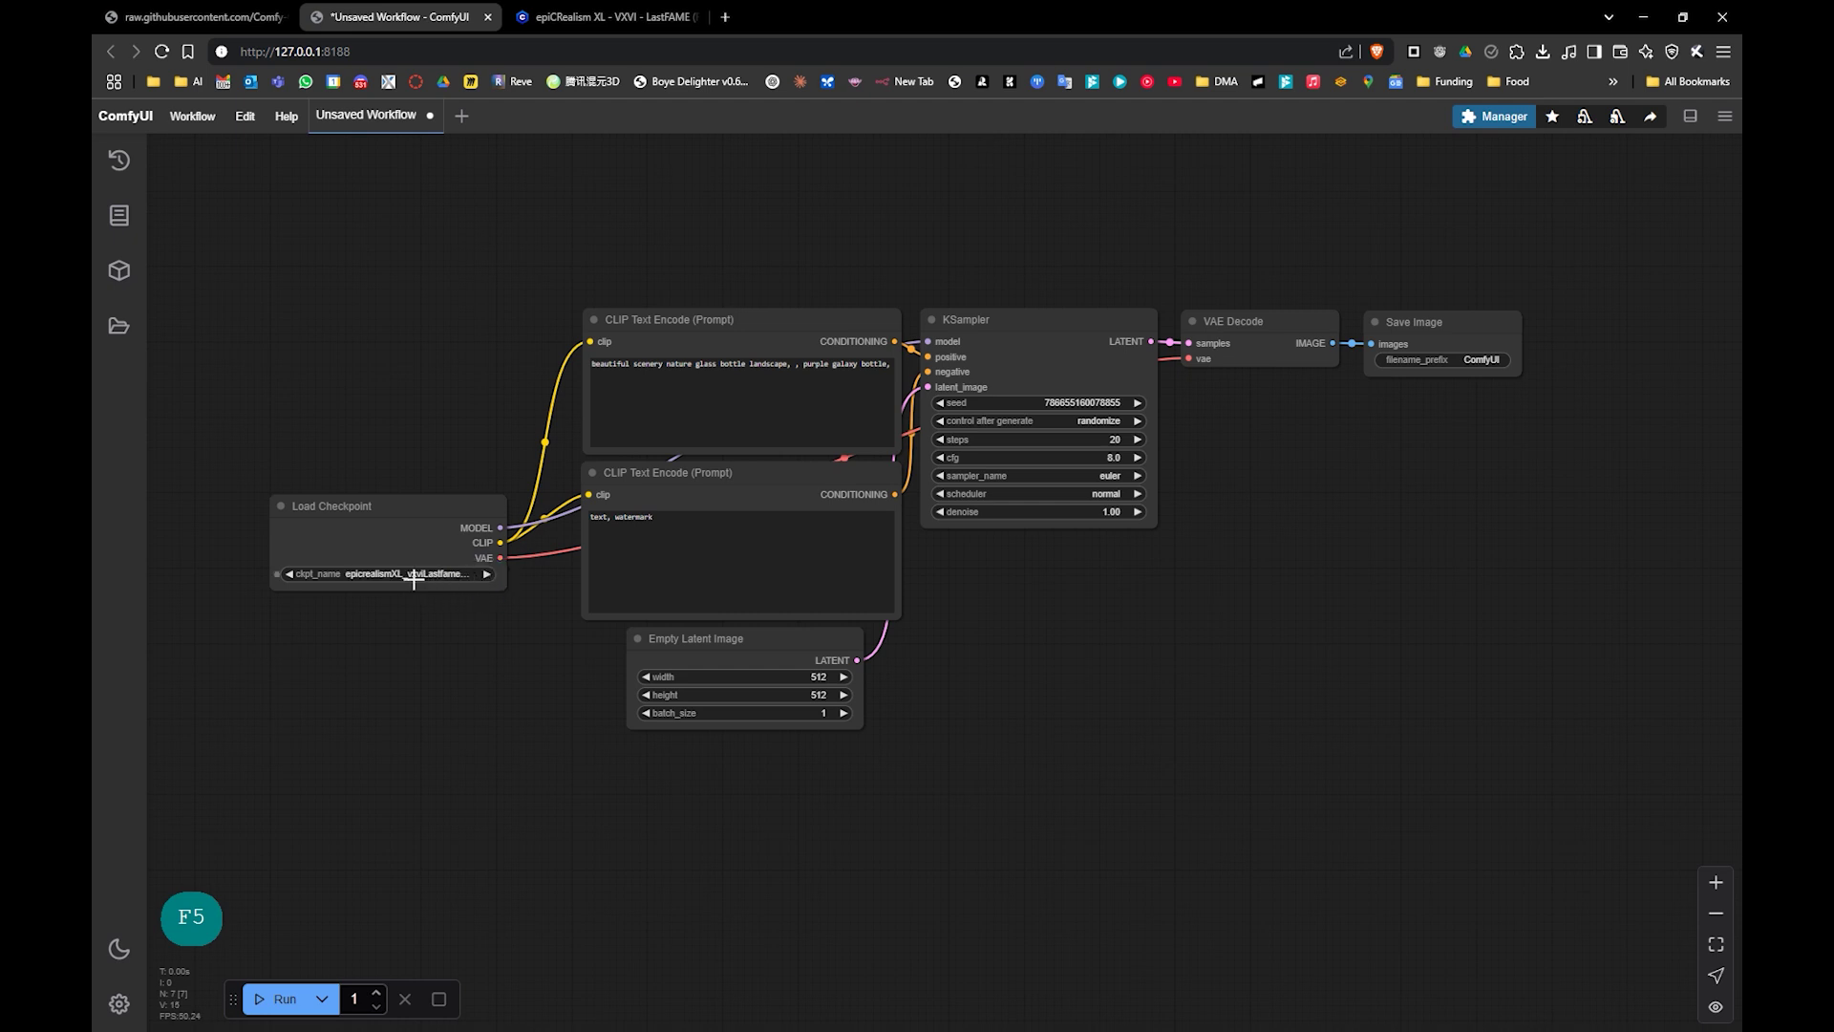
pyautogui.click(400, 576)
# - Look over the ComfyUI Manager options, close them, and view the log in the server's command window
pyautogui.click(1488, 116)
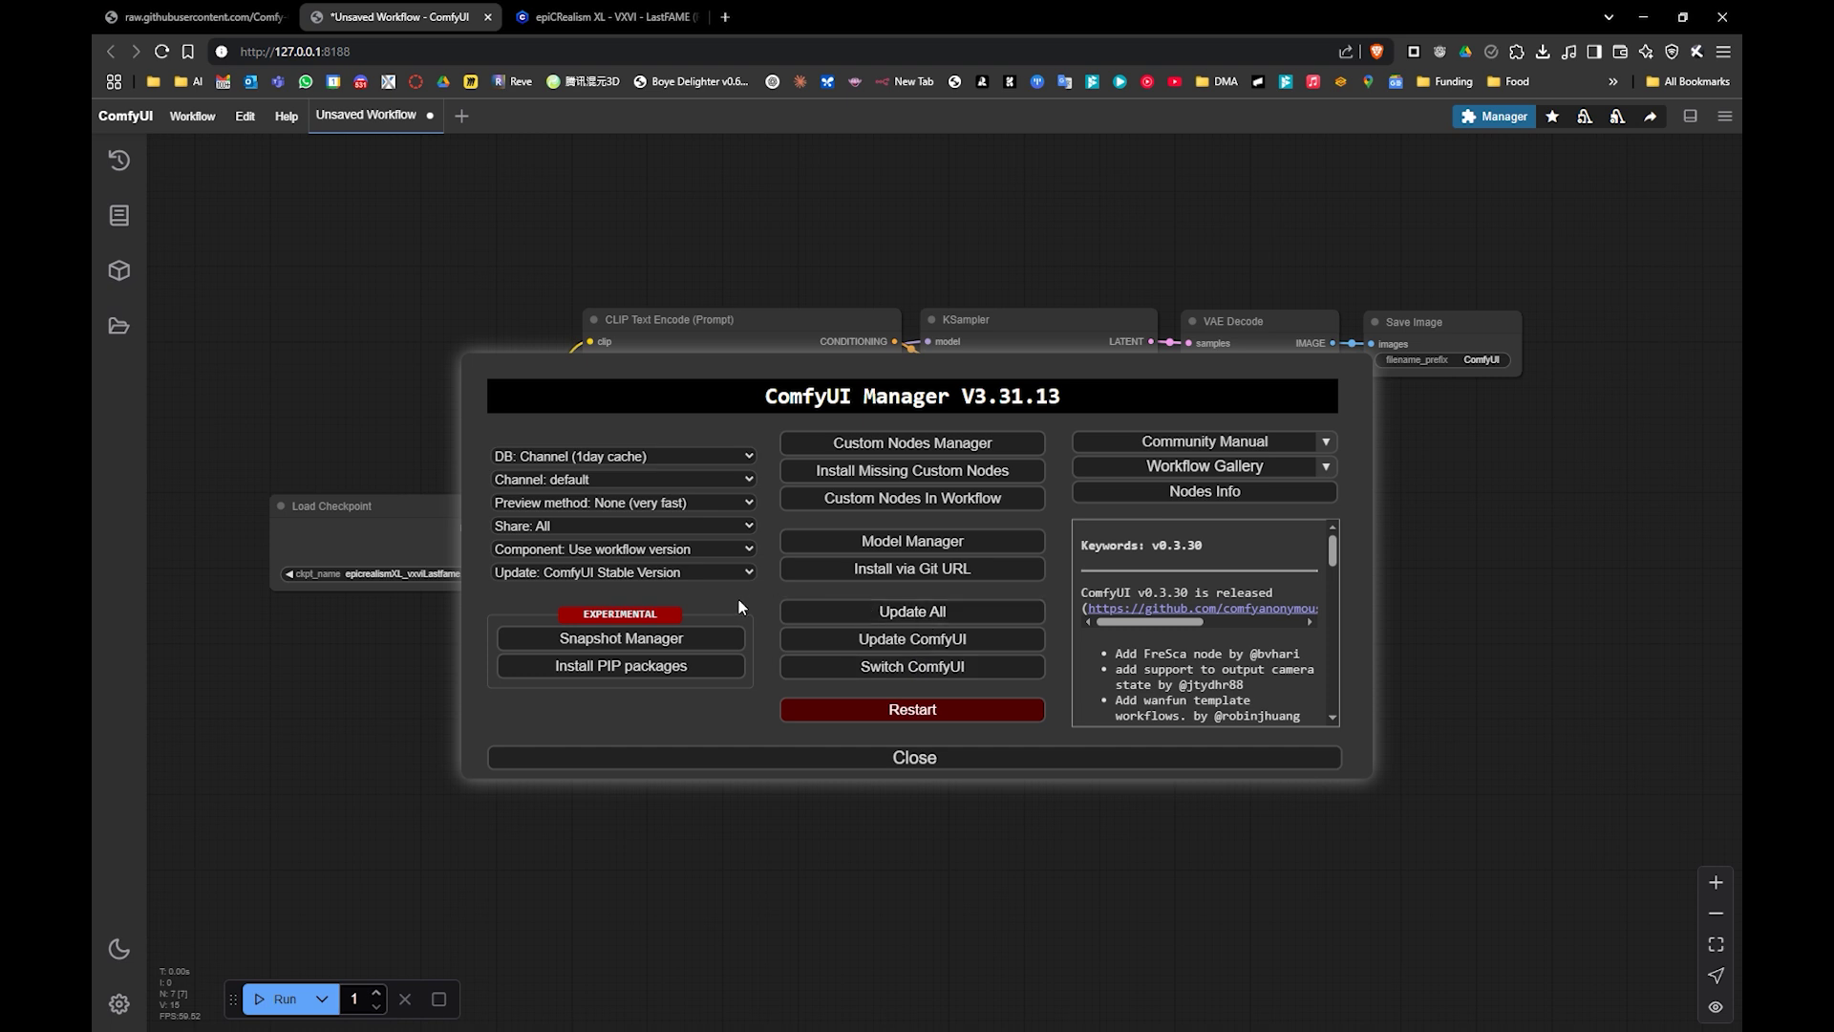
pyautogui.click(910, 755)
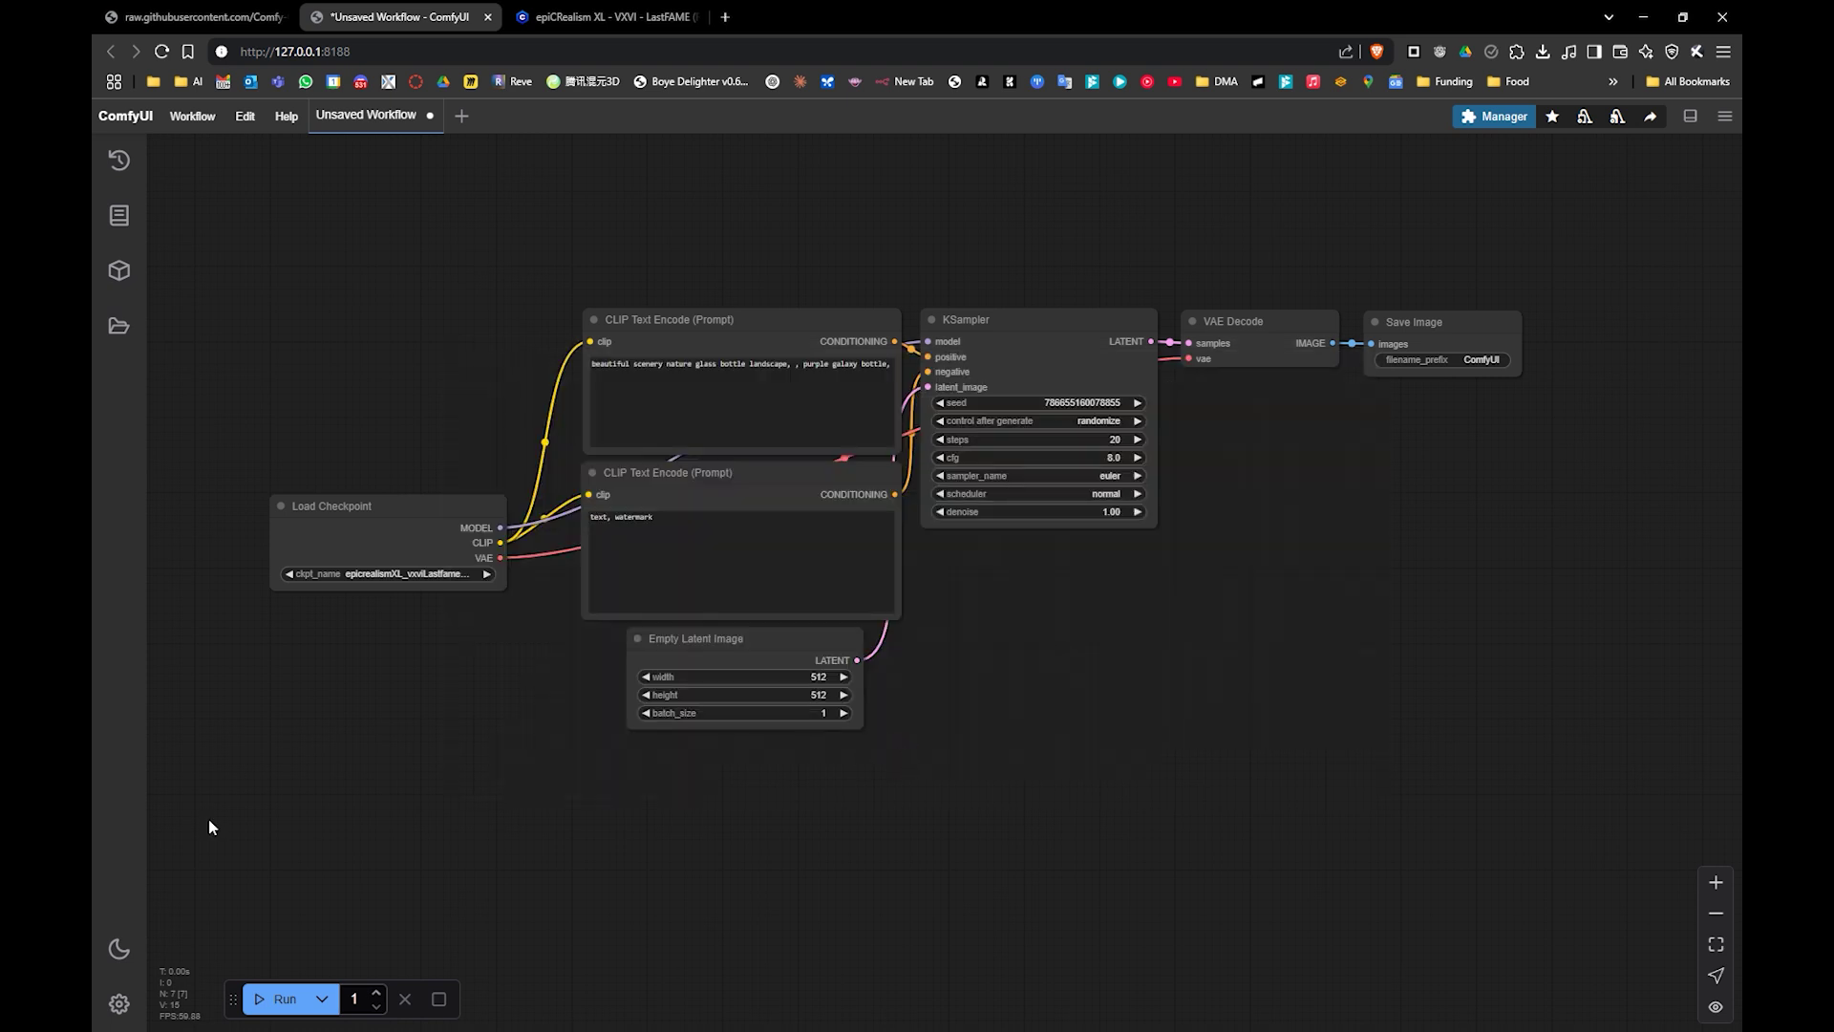
pyautogui.hotkey('alt', 'Tab')
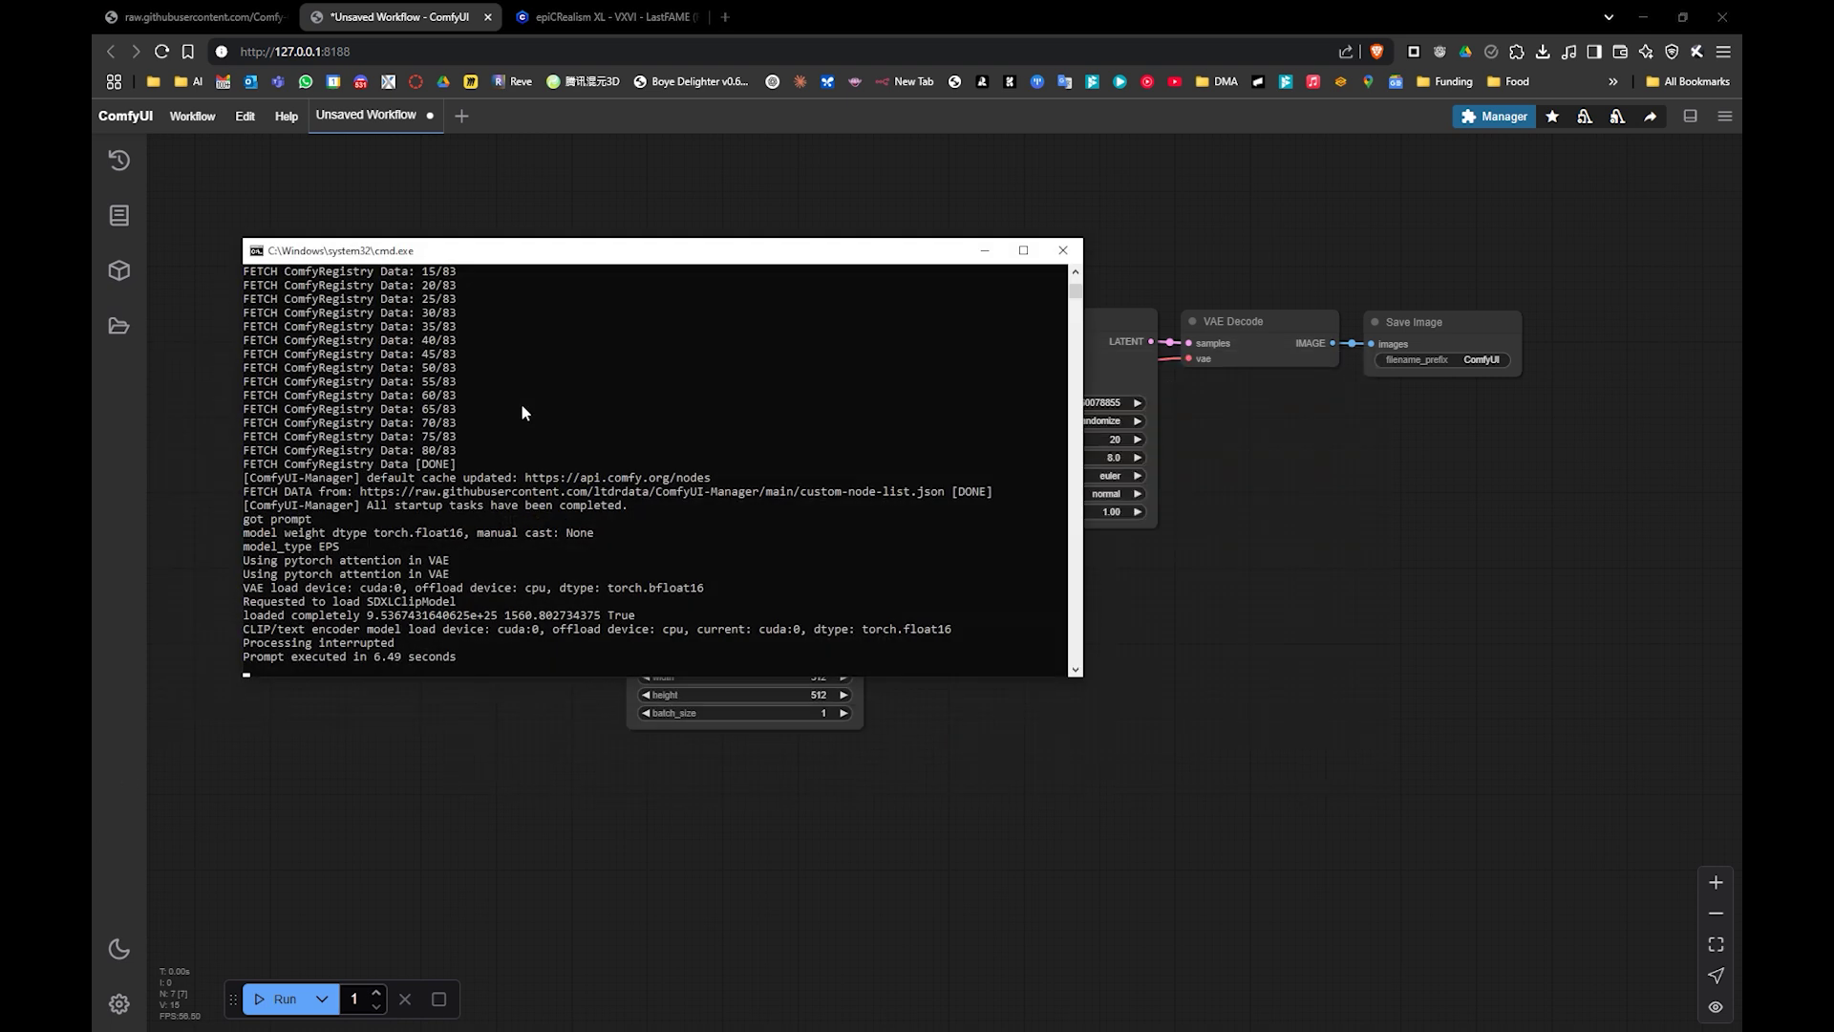
pyautogui.moveTo(574, 258); pyautogui.dragTo(726, 250)
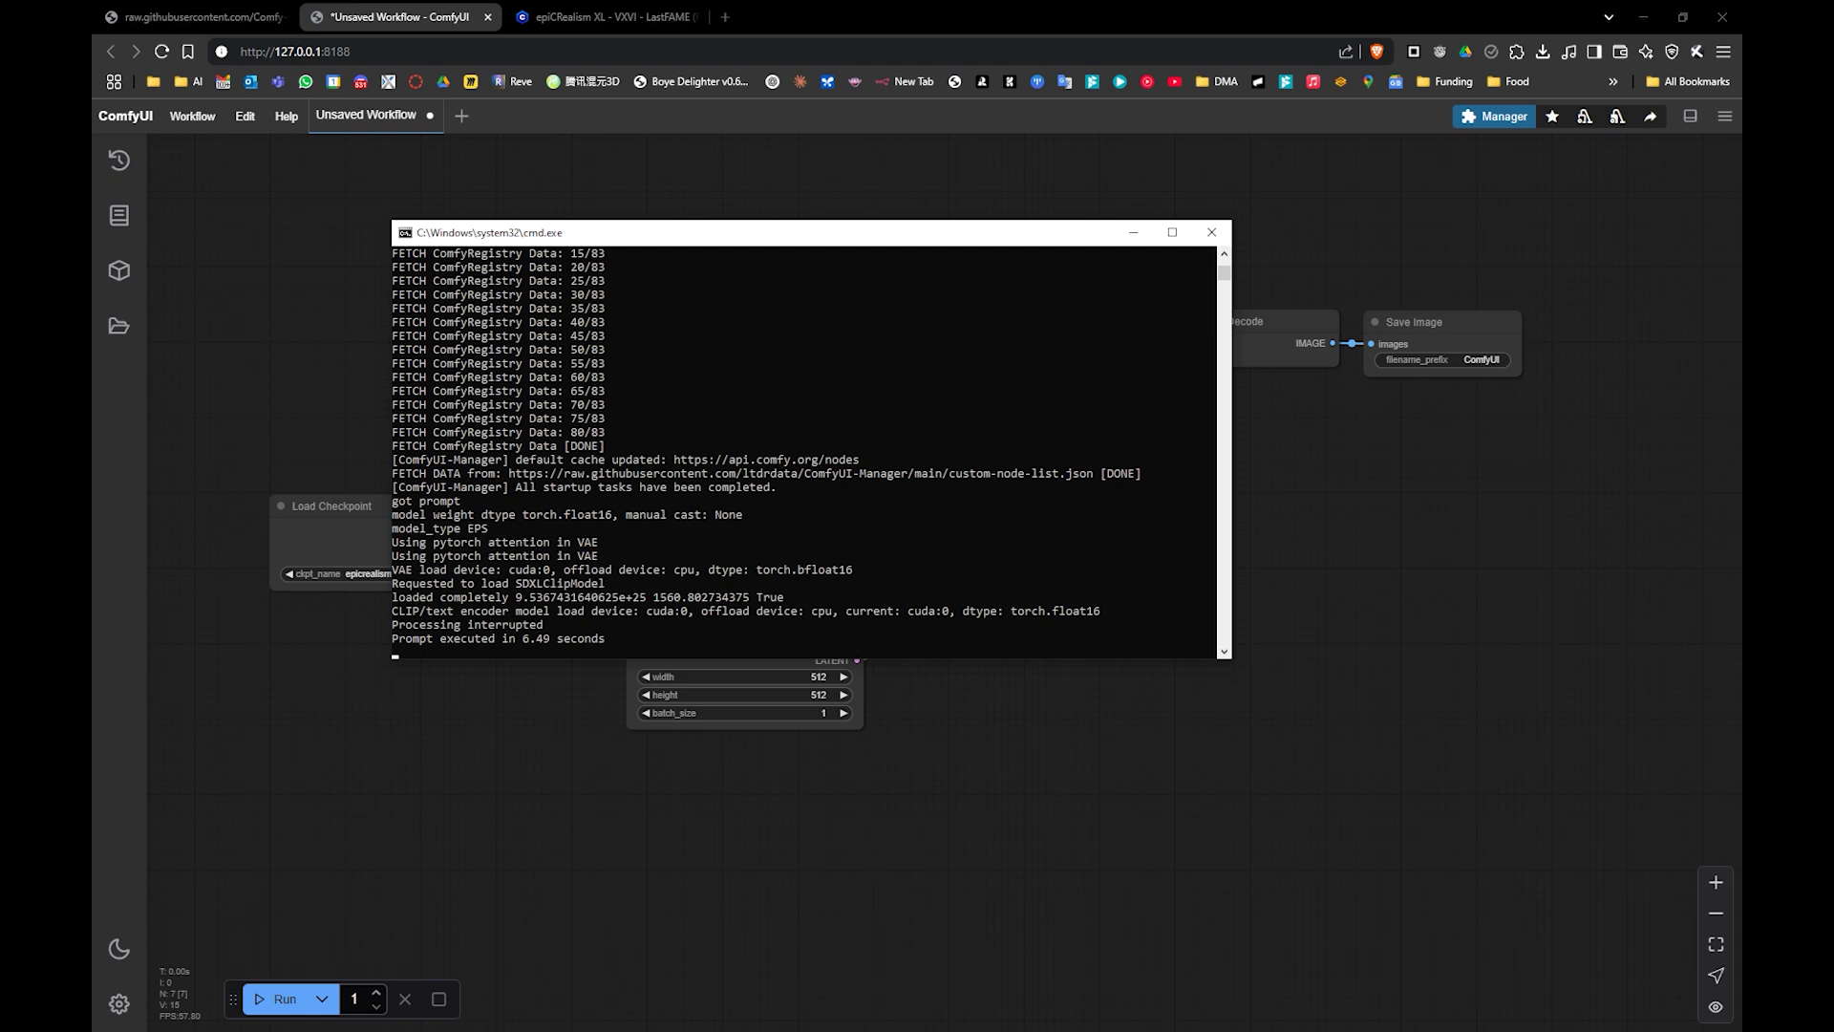
# - Locate the run_nvidia_gpu.bat launcher in the ComfyUI_windows_portable folder and return to the workflow
pyautogui.hotkey('alt', 'Tab')
pyautogui.click(676, 153)
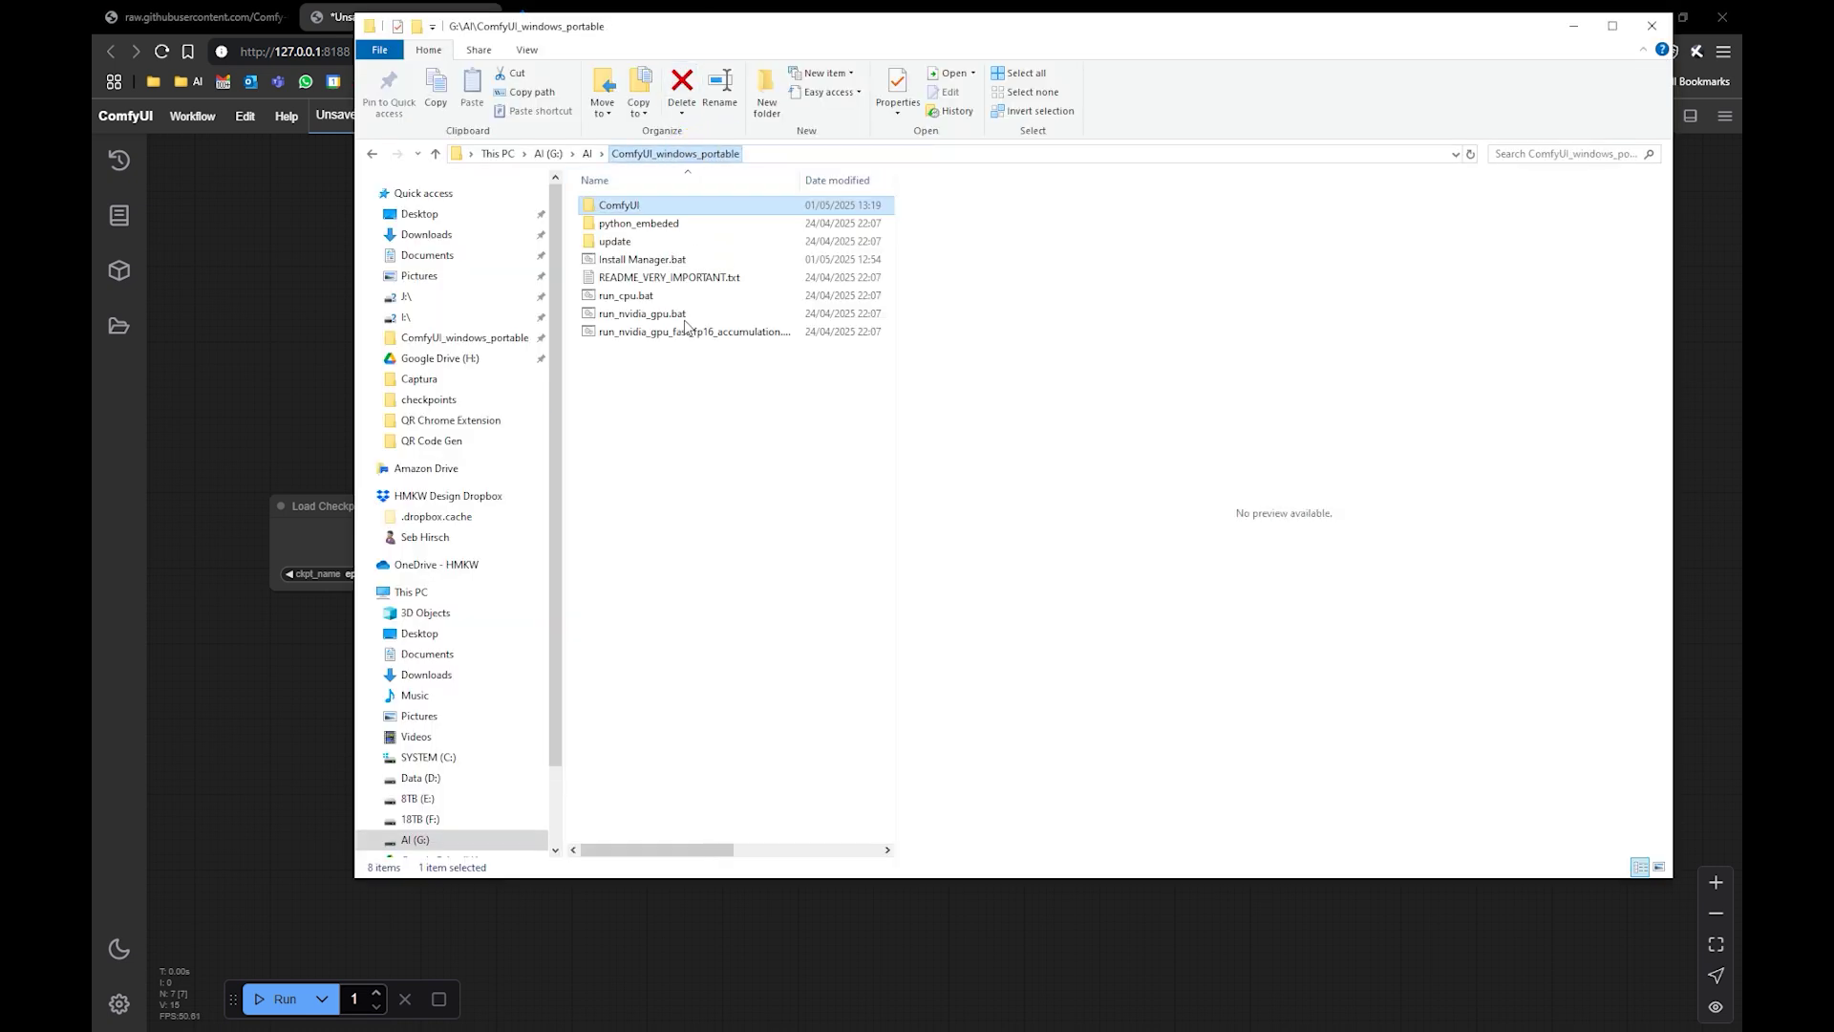
pyautogui.click(654, 317)
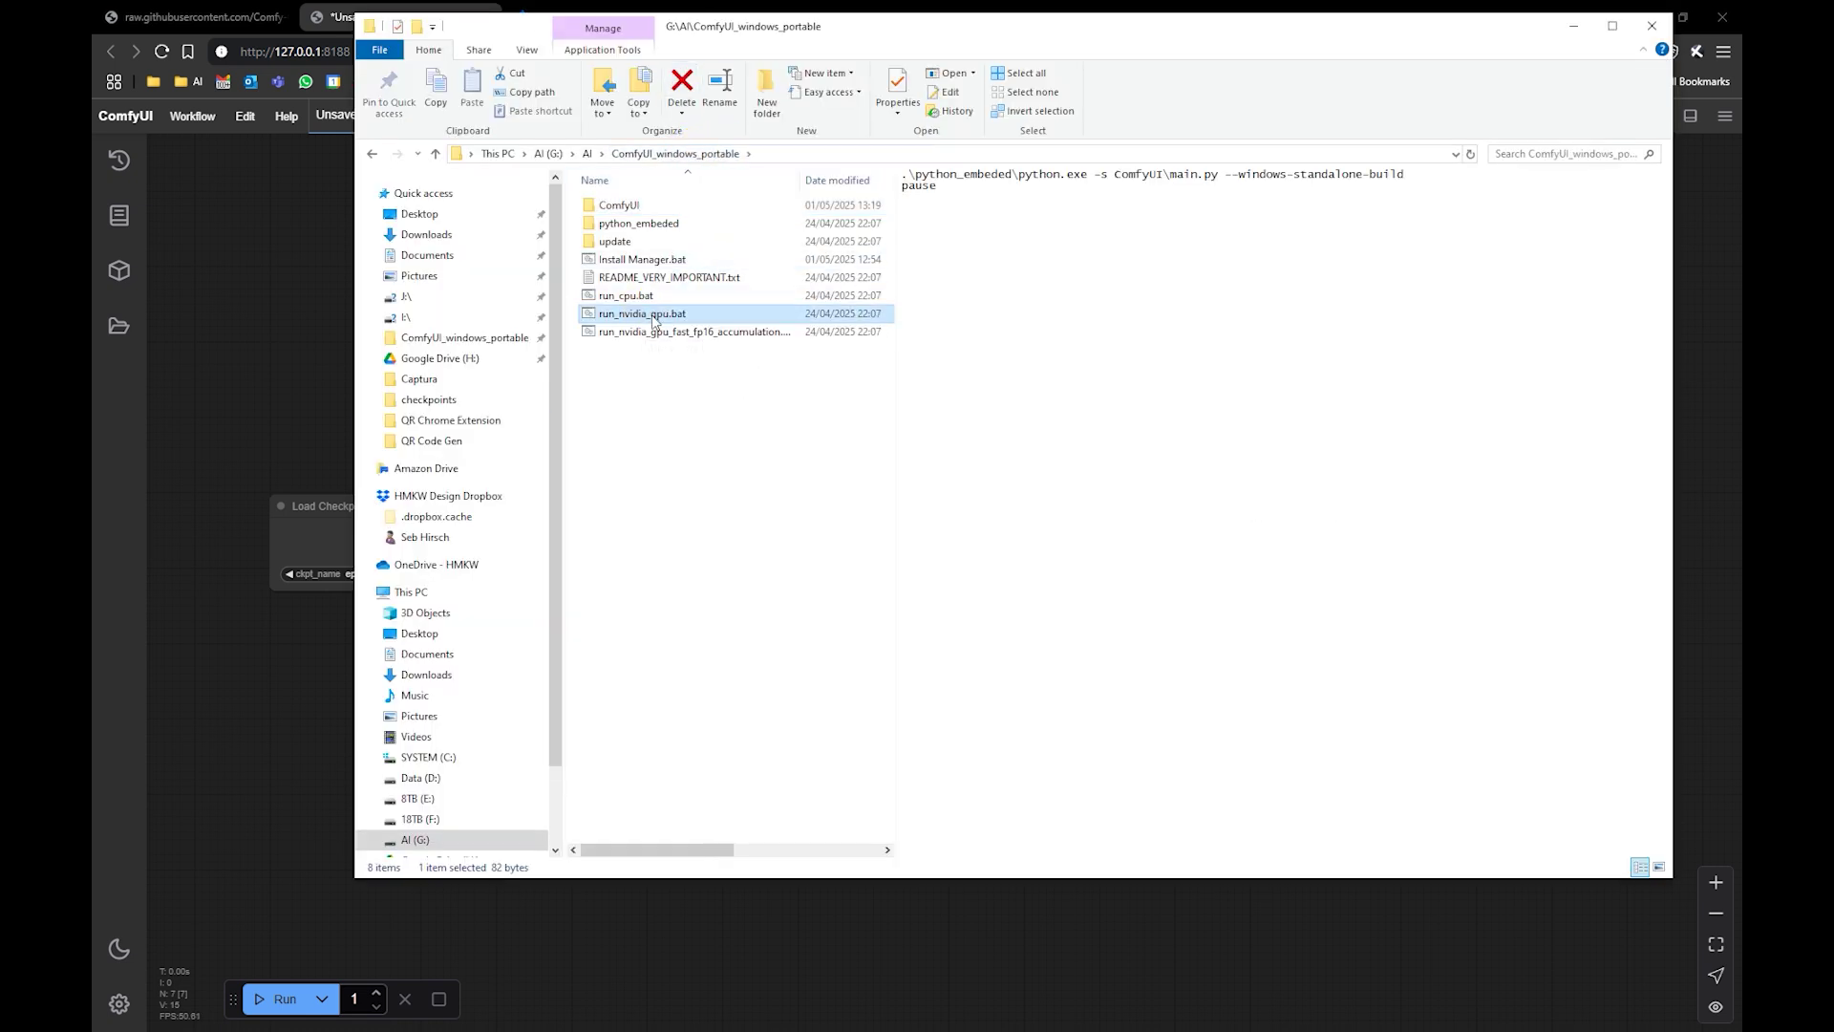
pyautogui.click(328, 295)
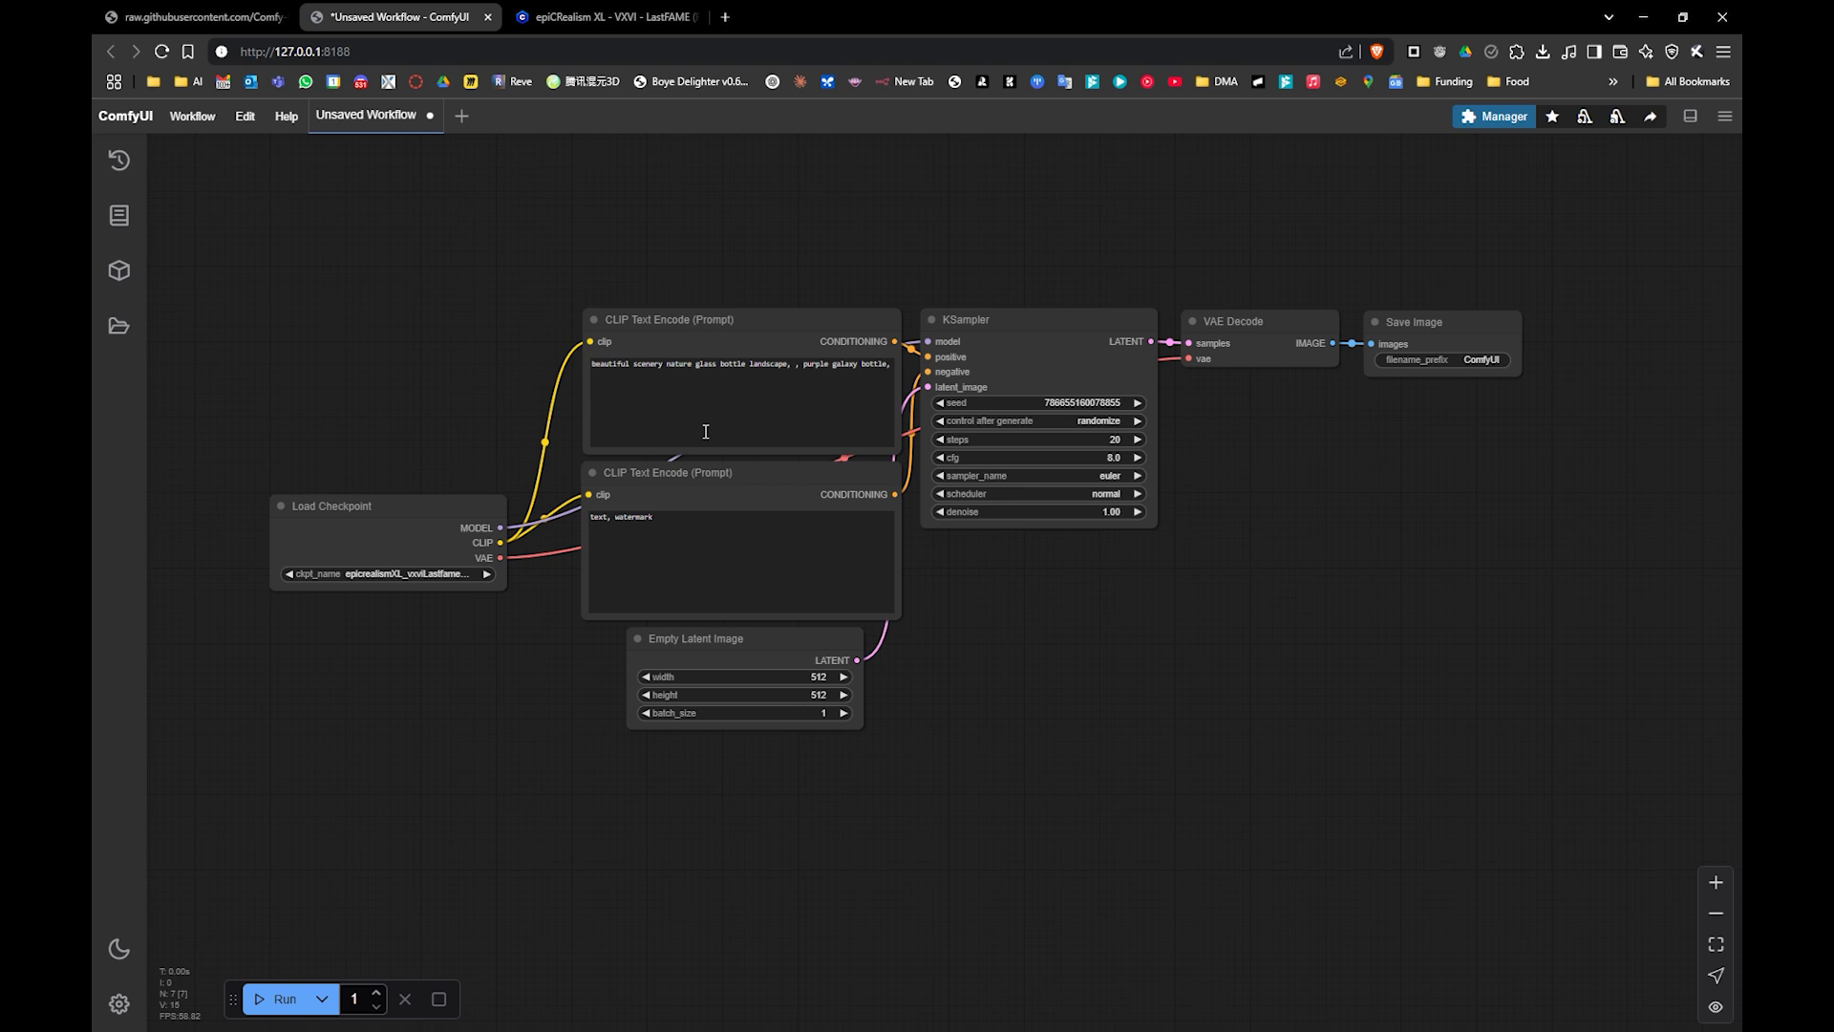
# - Examine the positive and negative prompts in the two CLIP Text Encode nodes and their KSampler connections
pyautogui.click(659, 398)
pyautogui.scroll(5, 669, 392)
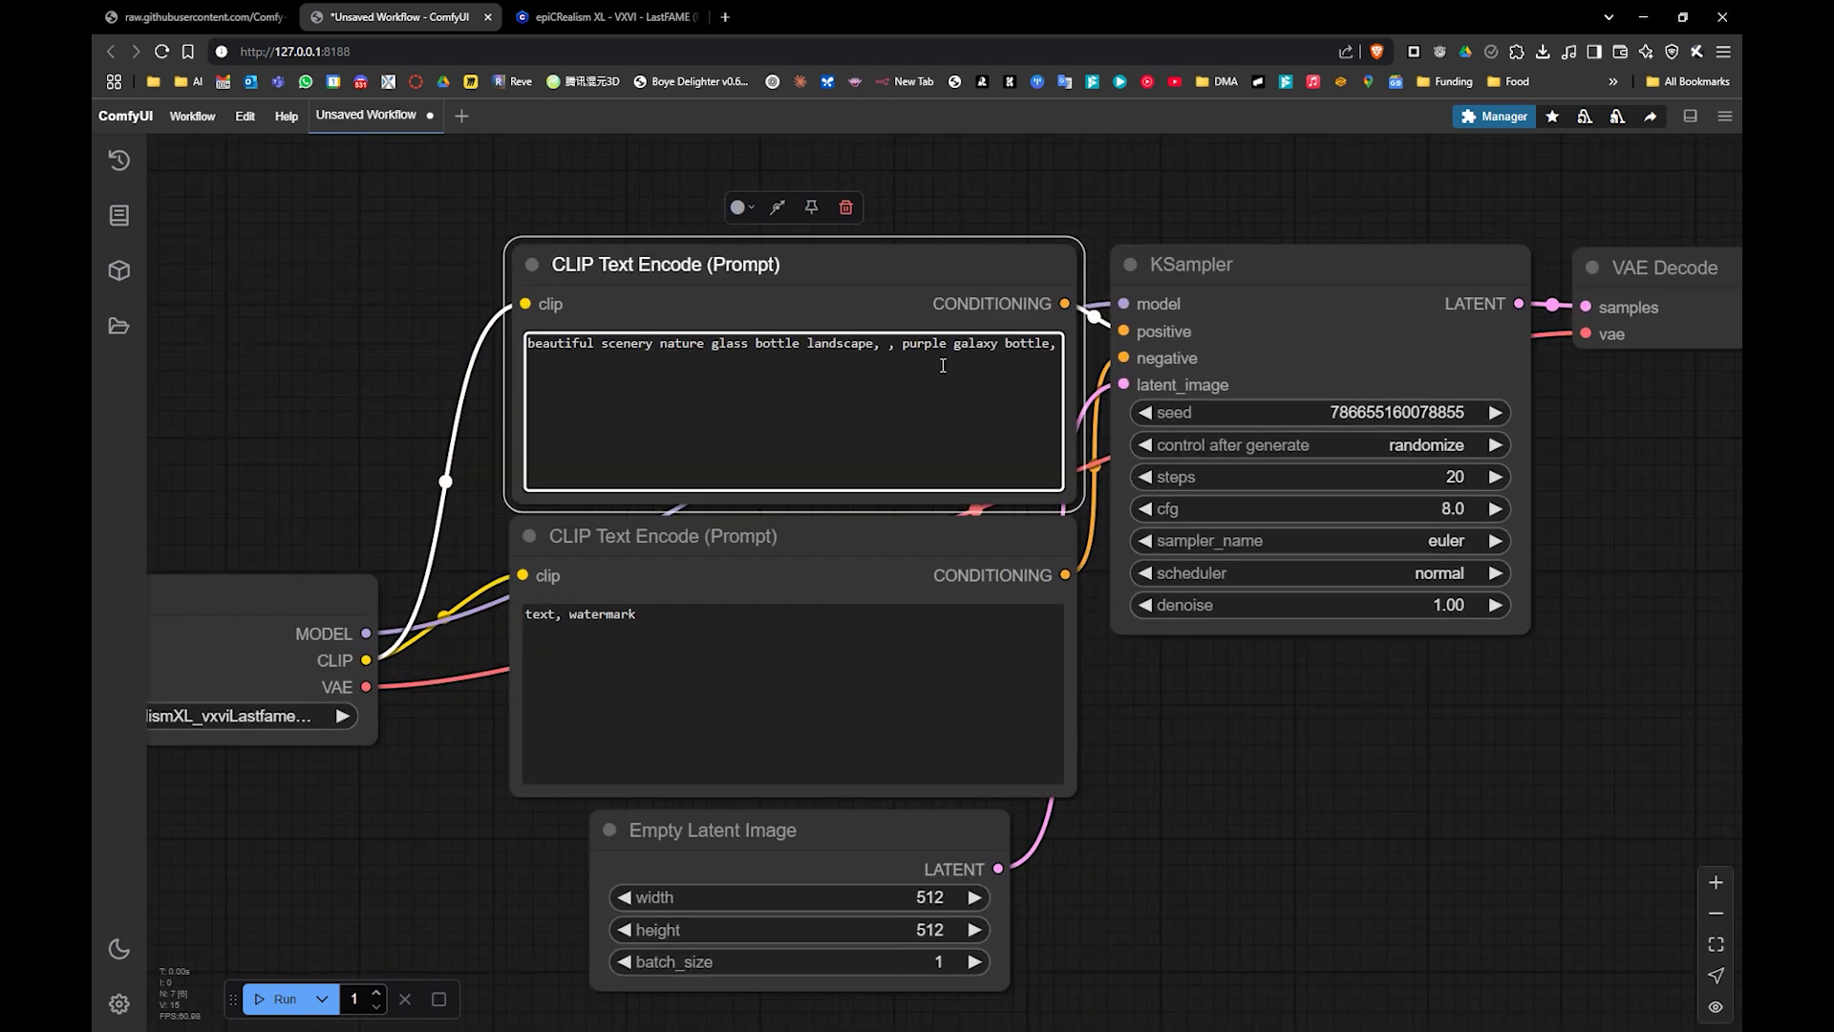
pyautogui.click(925, 385)
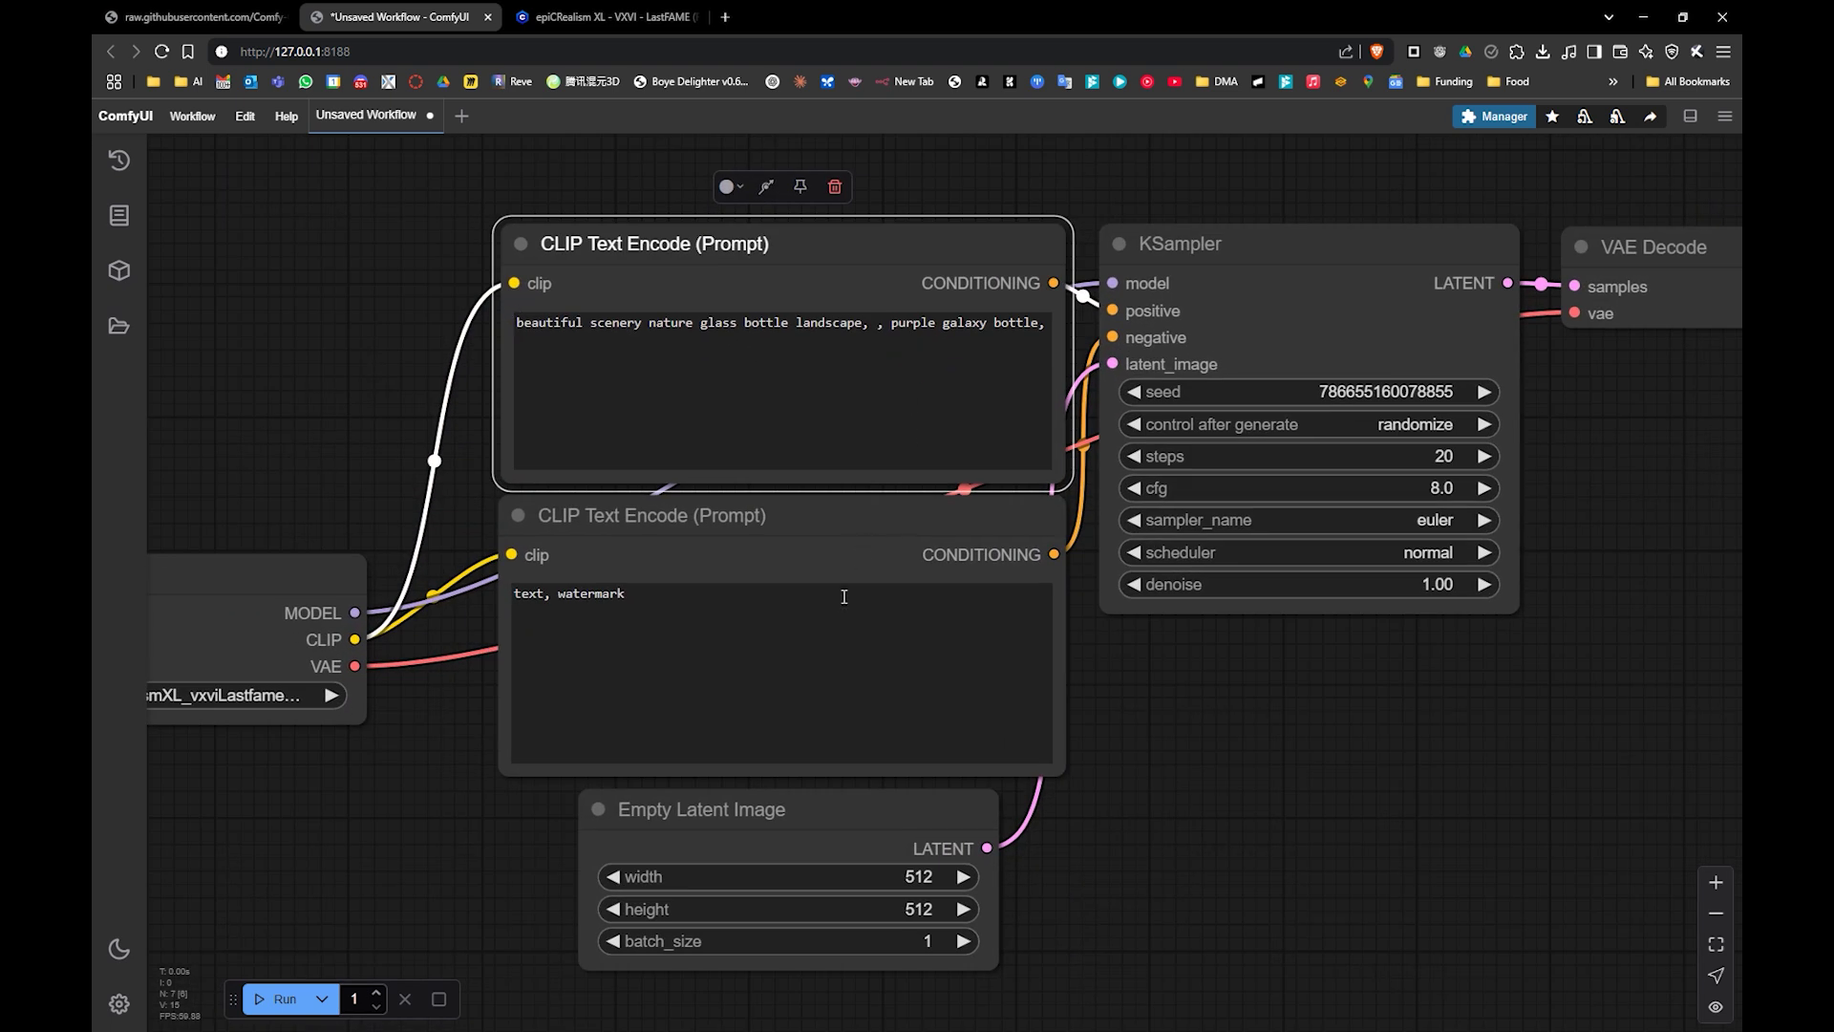
pyautogui.click(876, 627)
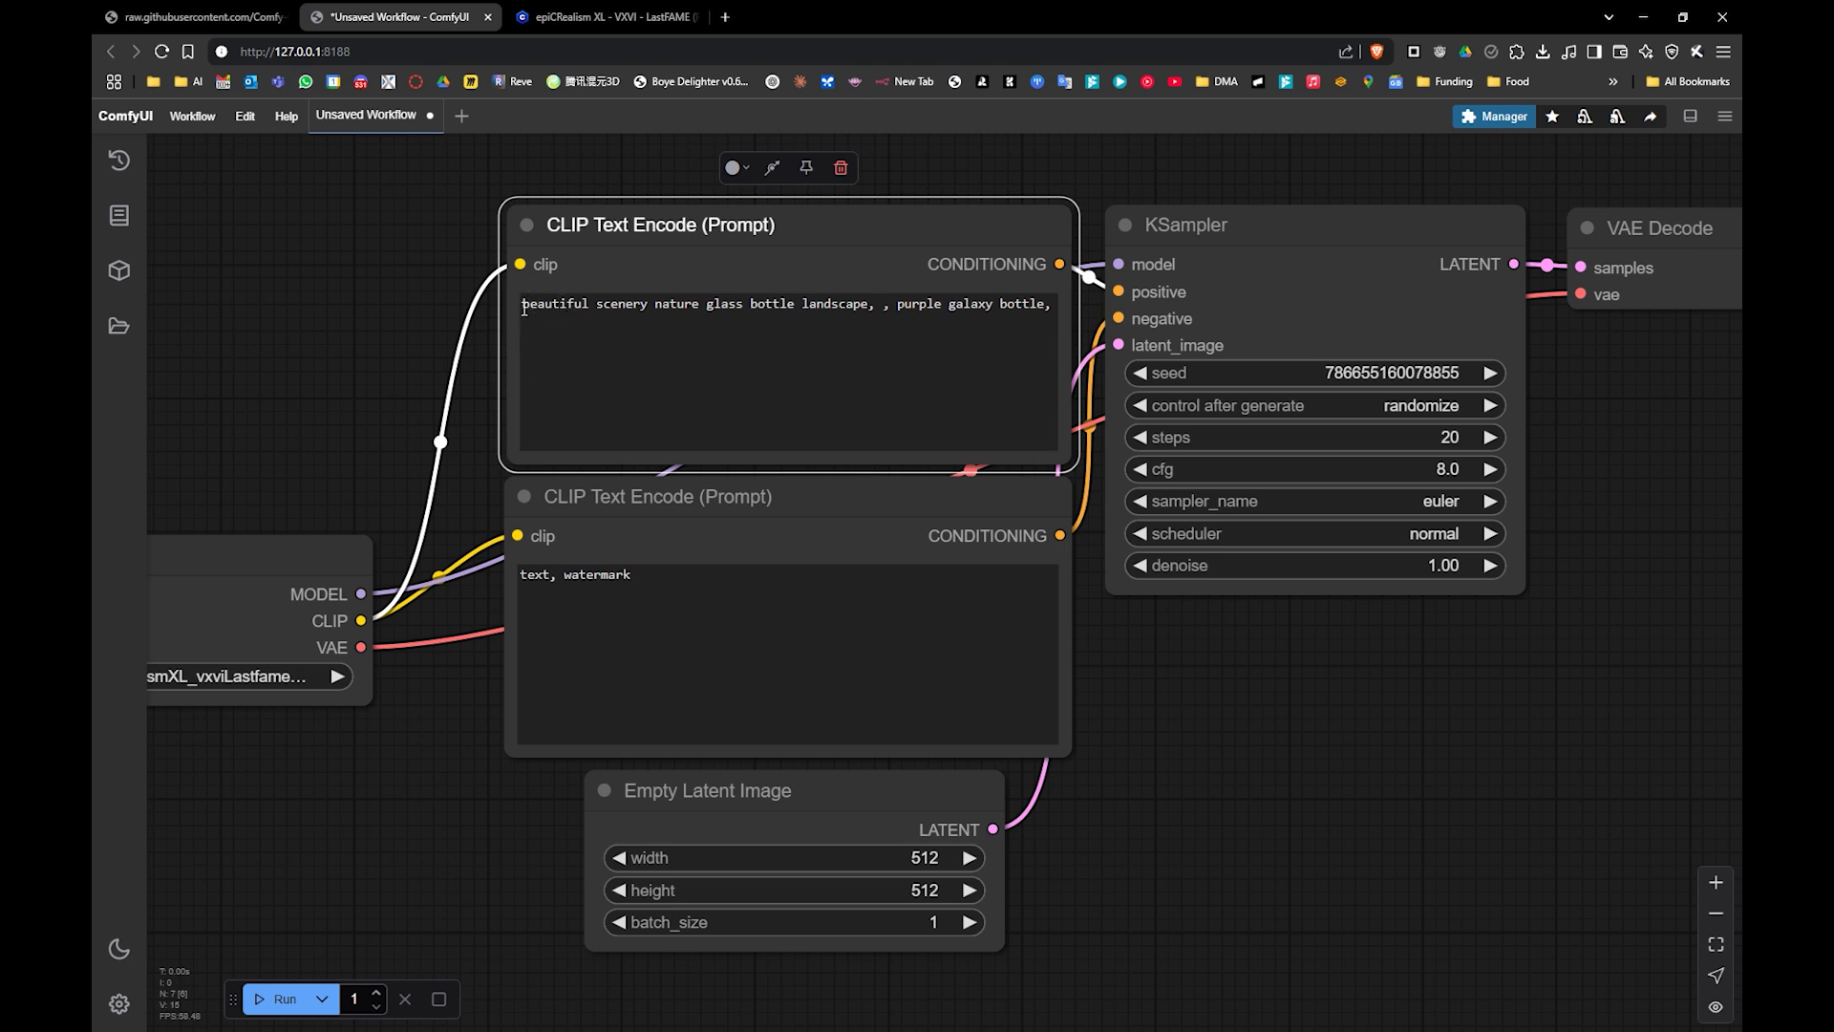
pyautogui.click(620, 632)
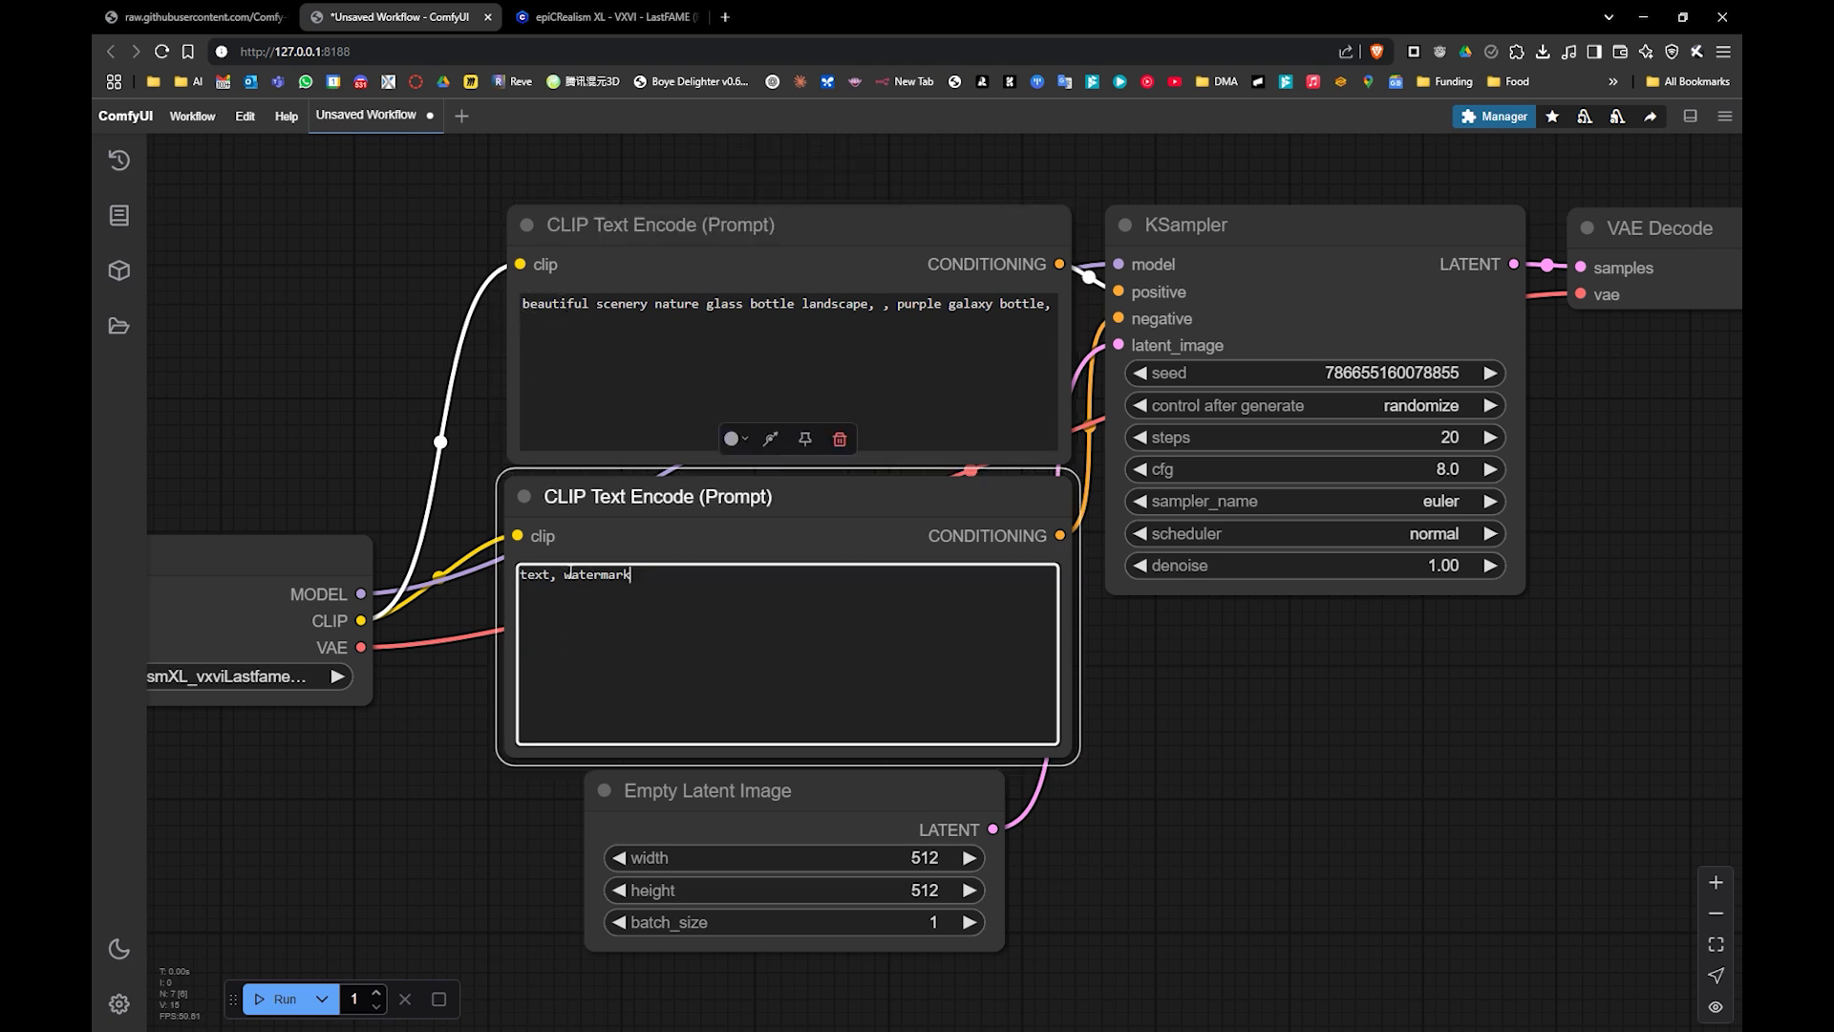
pyautogui.click(929, 686)
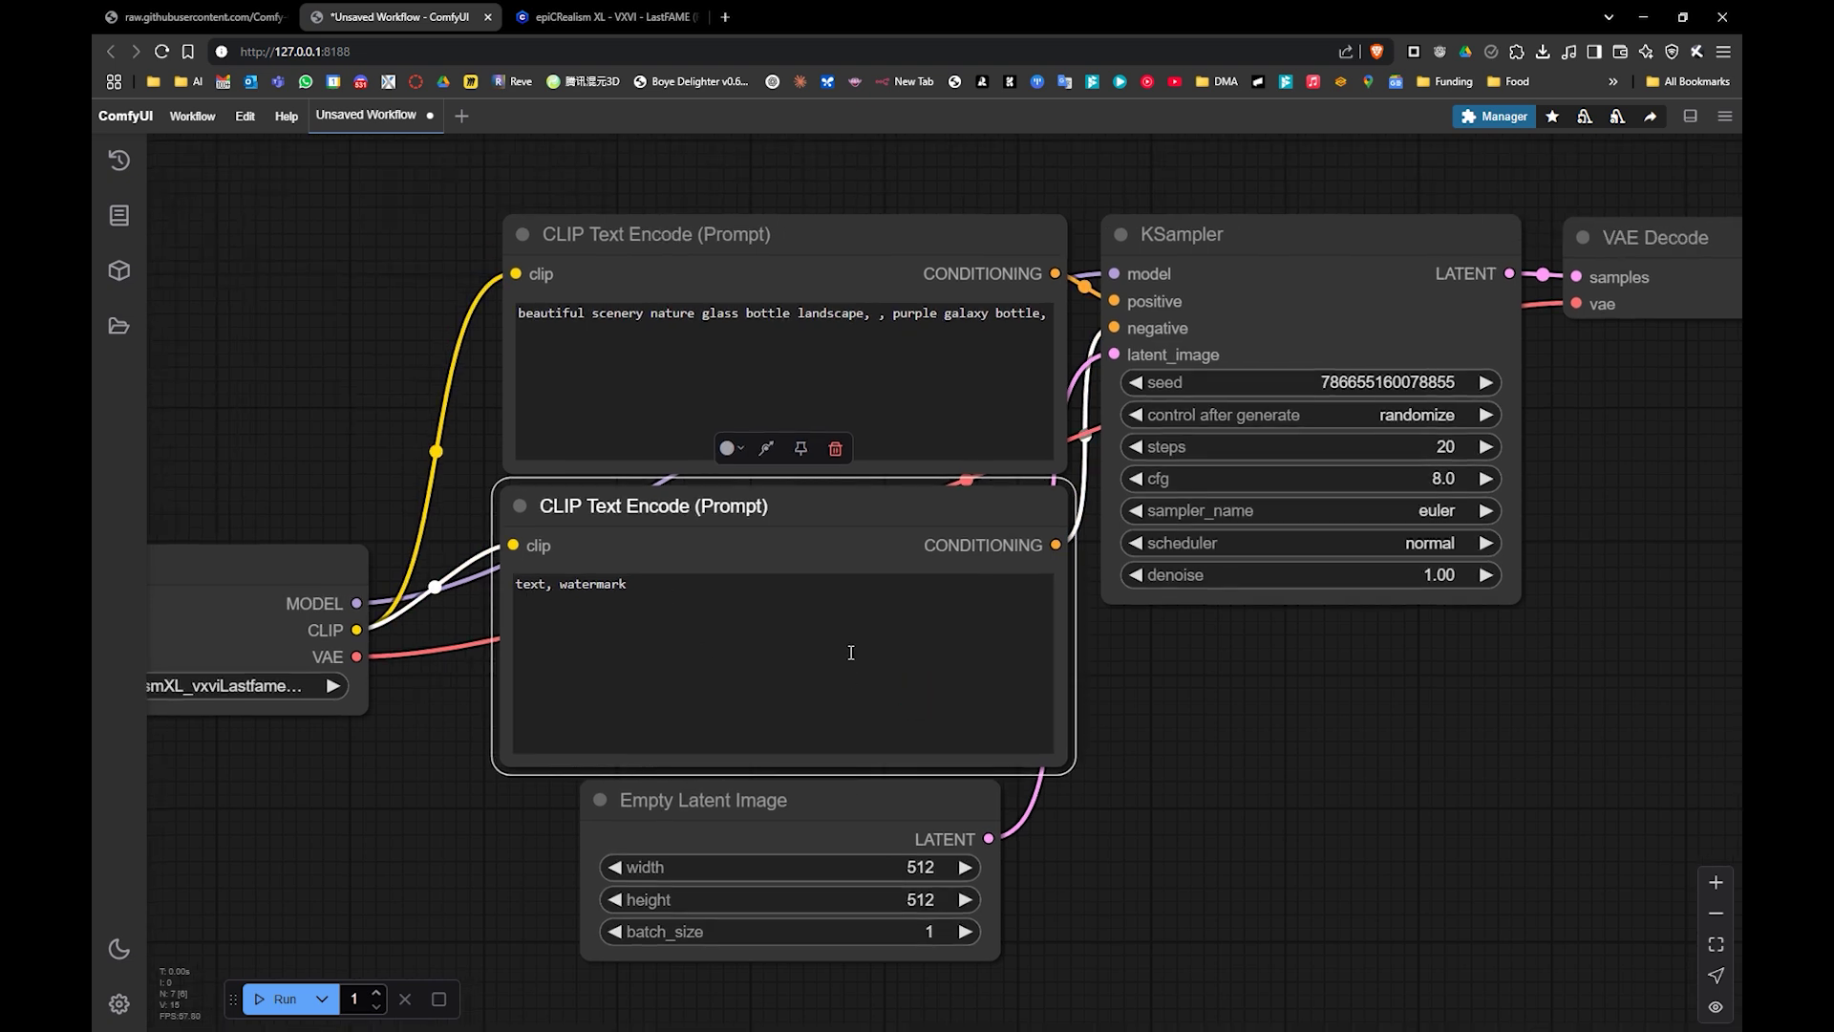
# - Move the Empty Latent Image node slightly lower, clear of the negative prompt node, and set its width and height to 1024
pyautogui.moveTo(851, 652); pyautogui.dragTo(722, 552)
pyautogui.moveTo(739, 768); pyautogui.dragTo(775, 680)
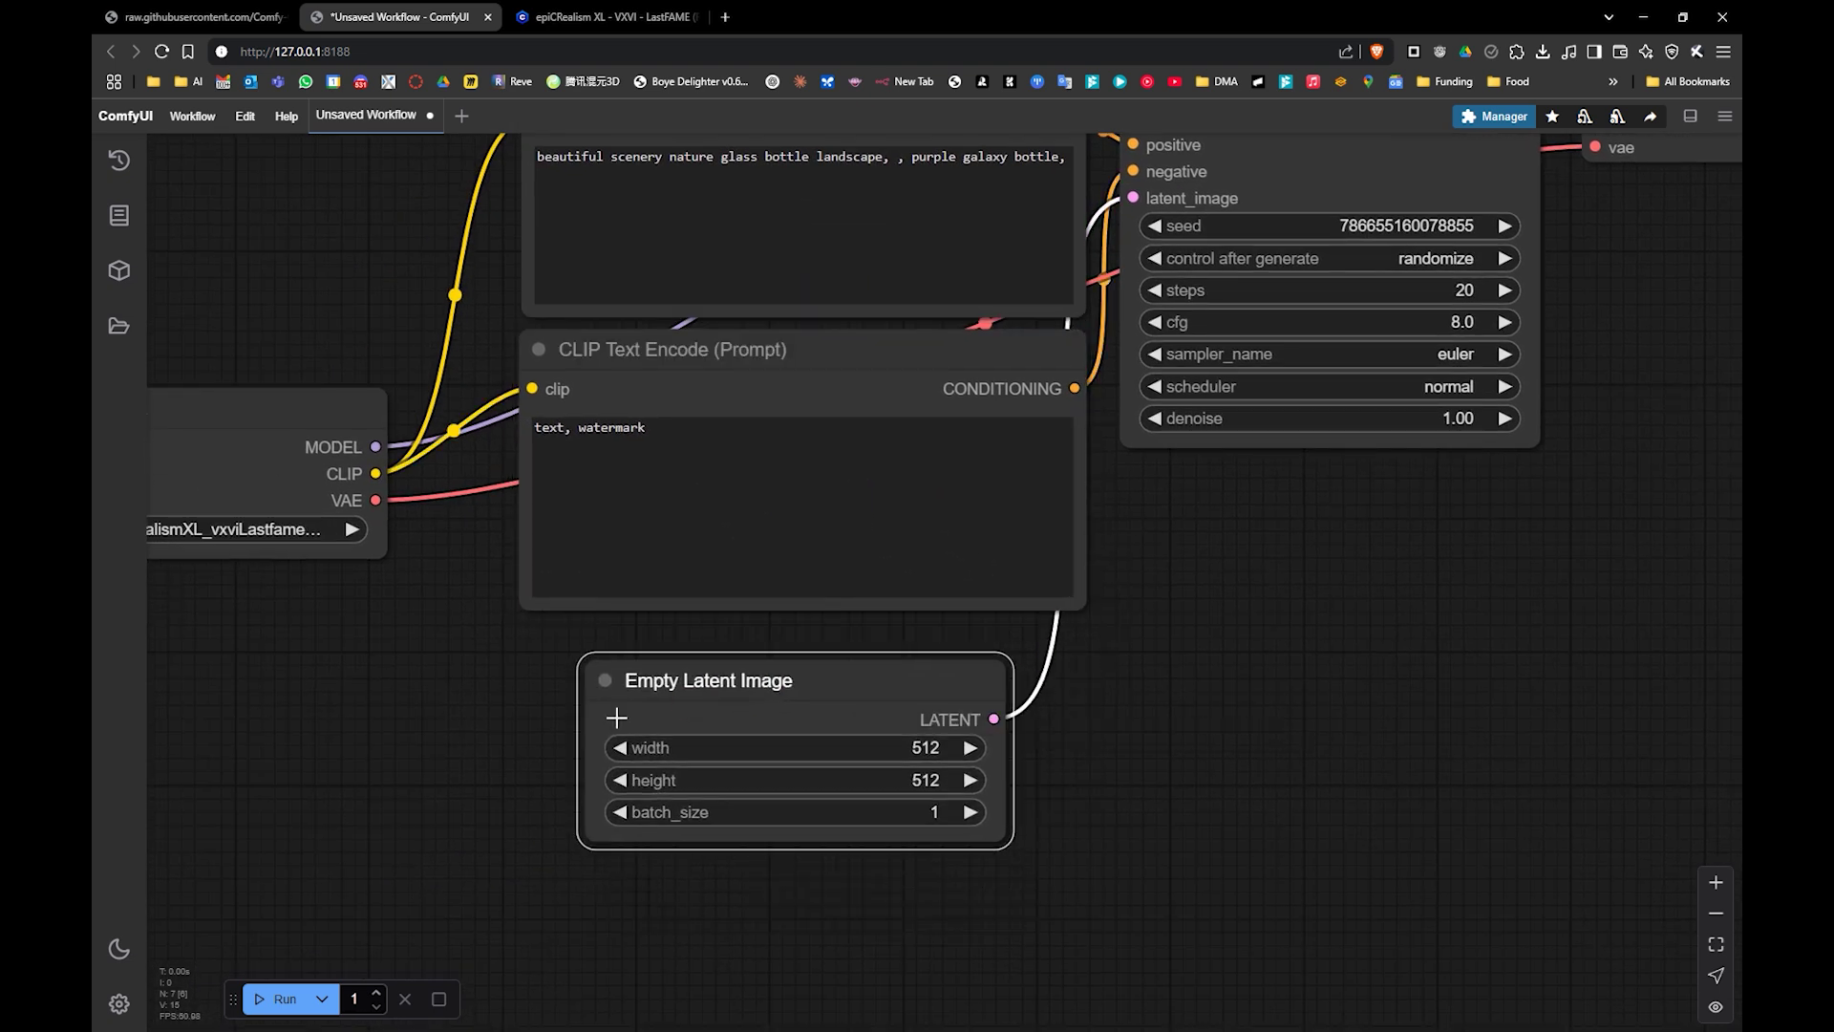
pyautogui.hscroll(-5, 547, 524)
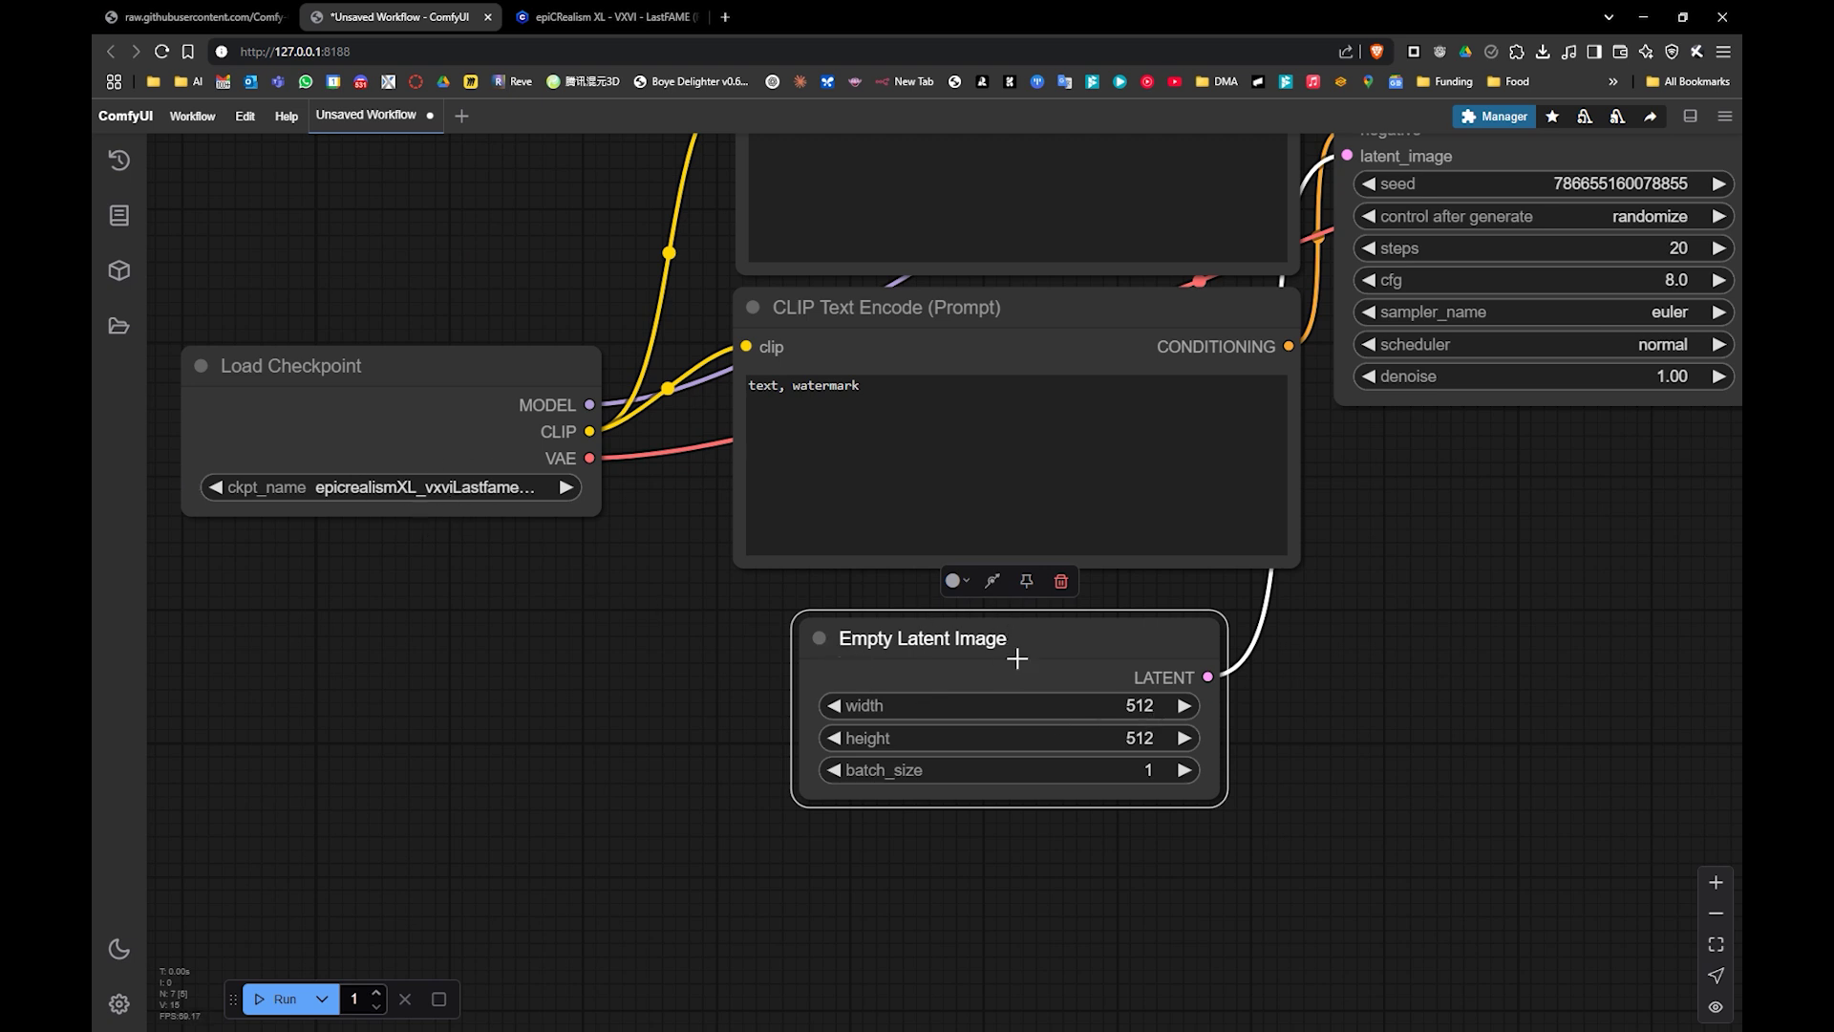
pyautogui.click(1113, 707)
pyautogui.write('1024')
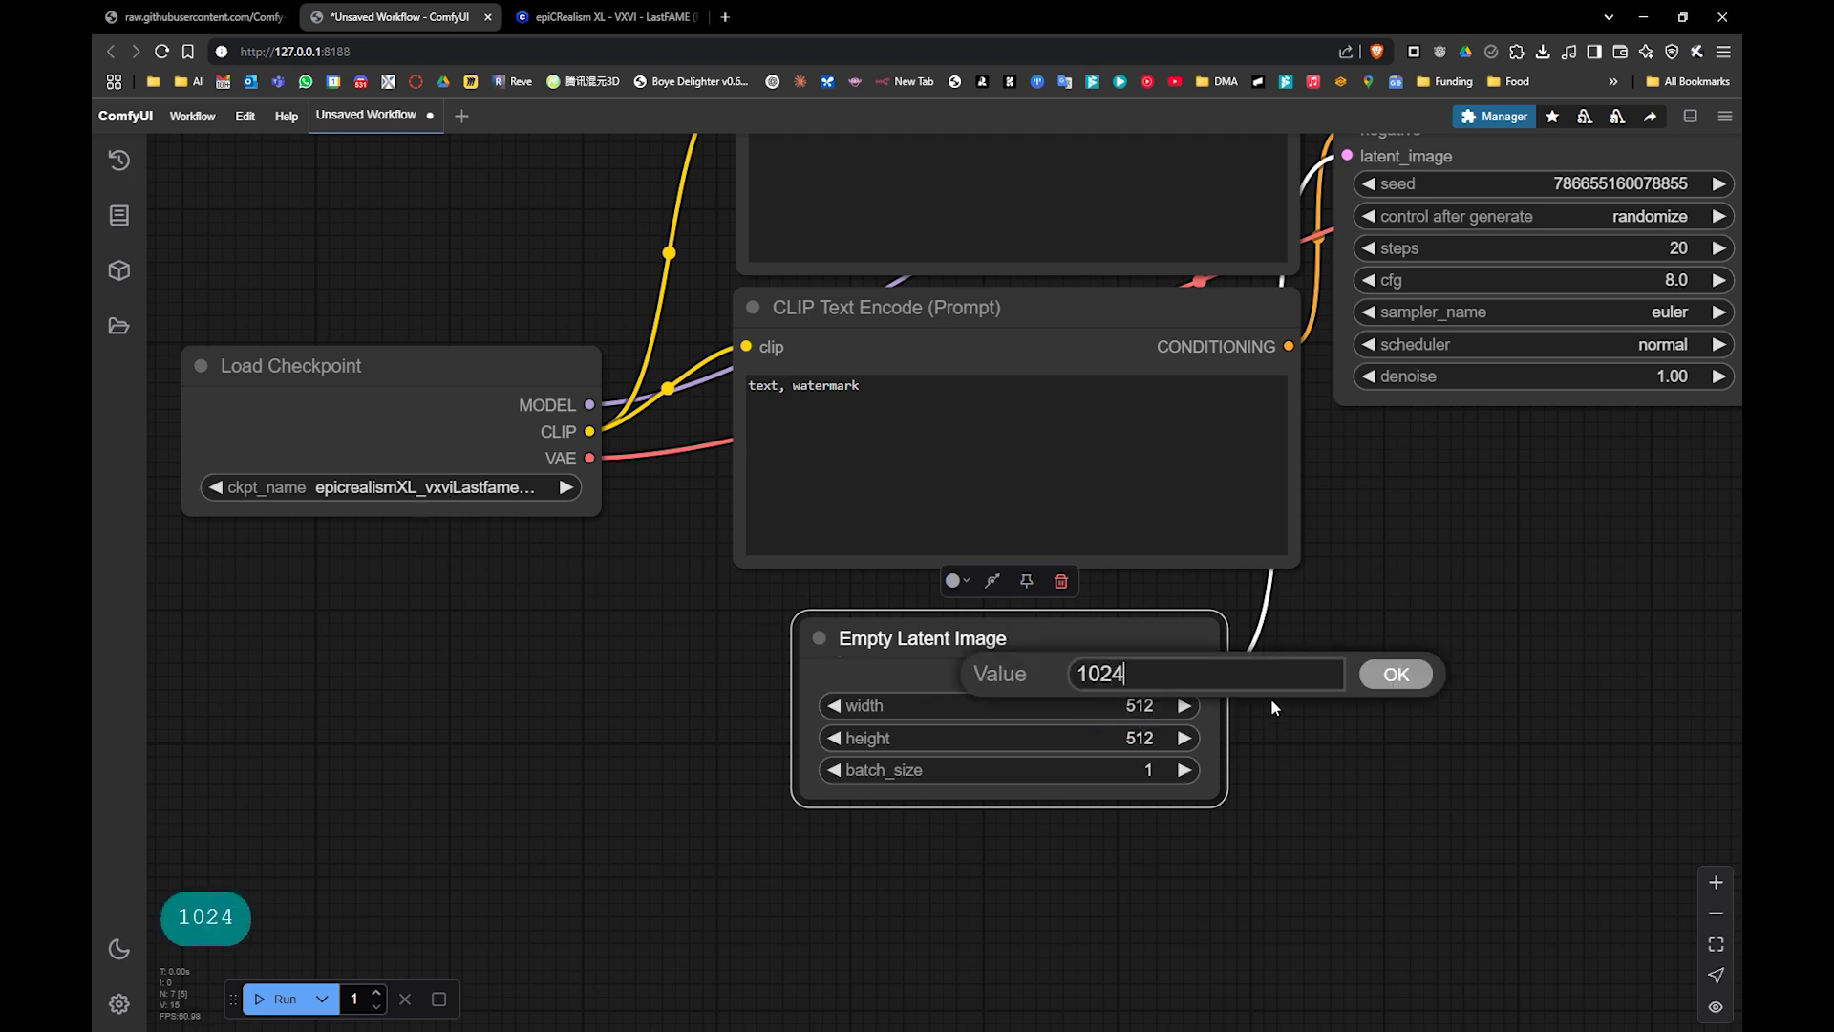
pyautogui.press('Return')
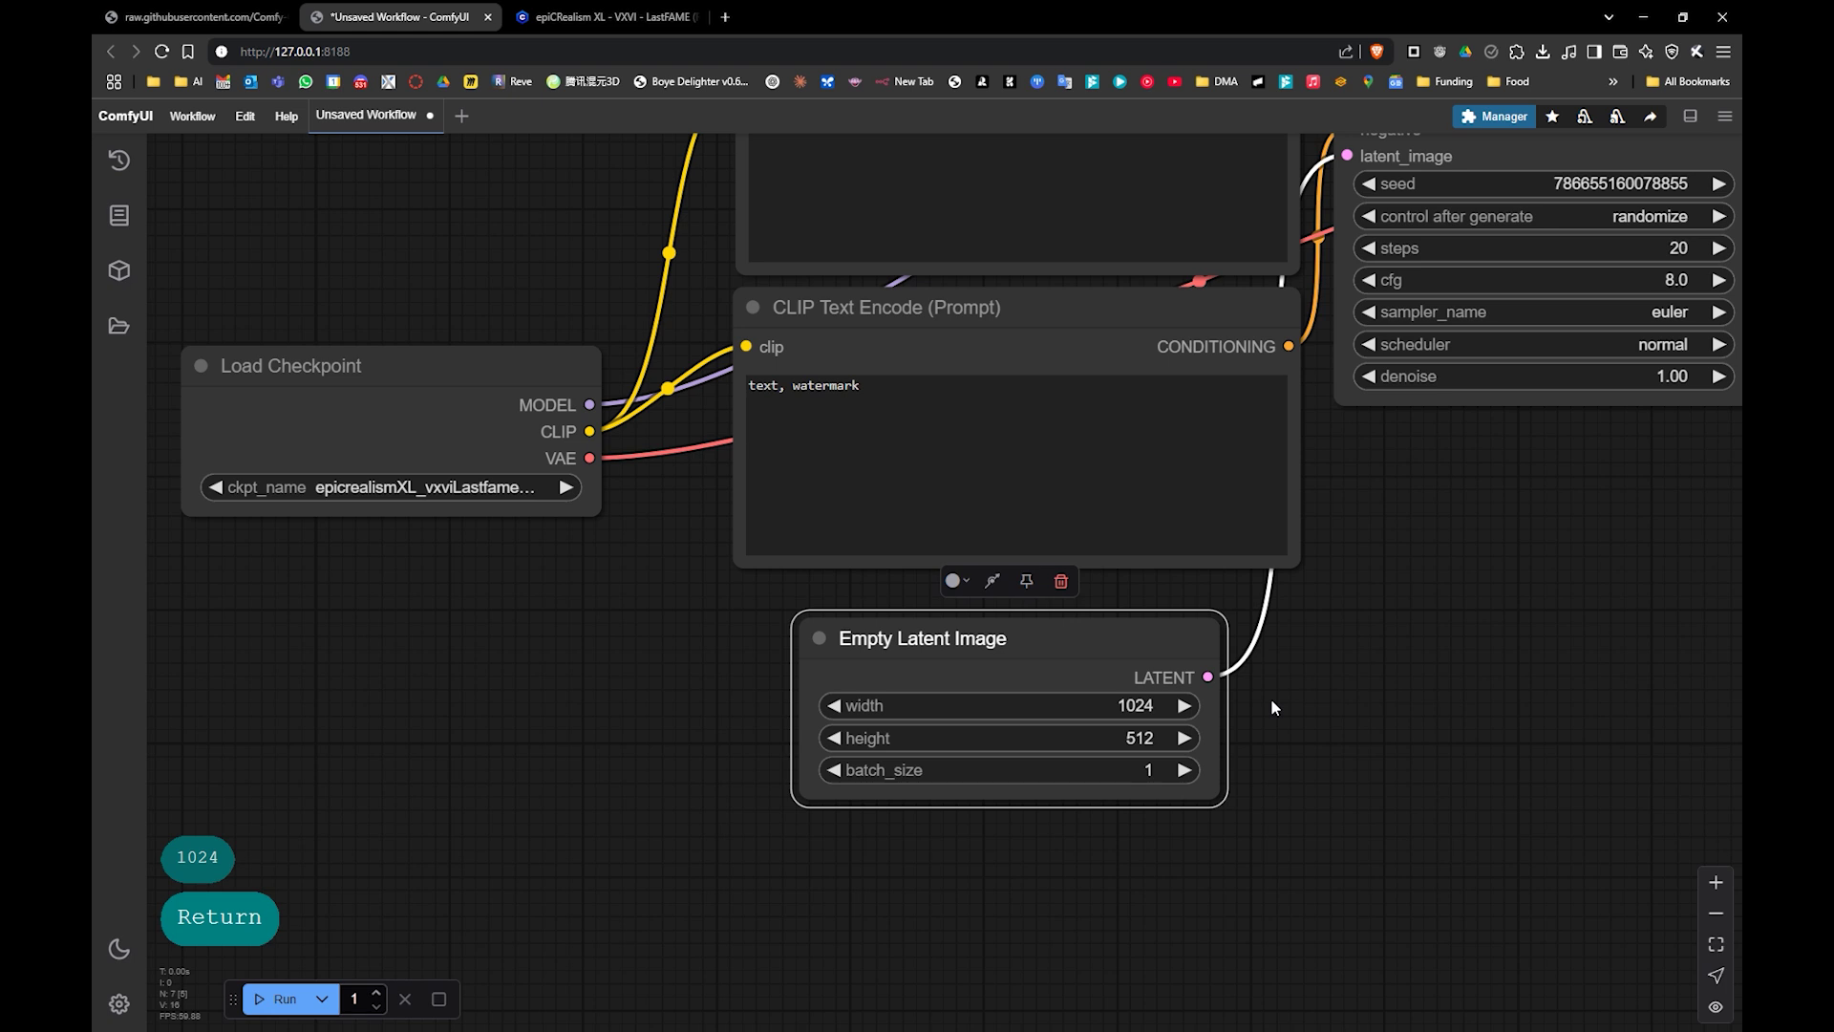
pyautogui.click(1157, 733)
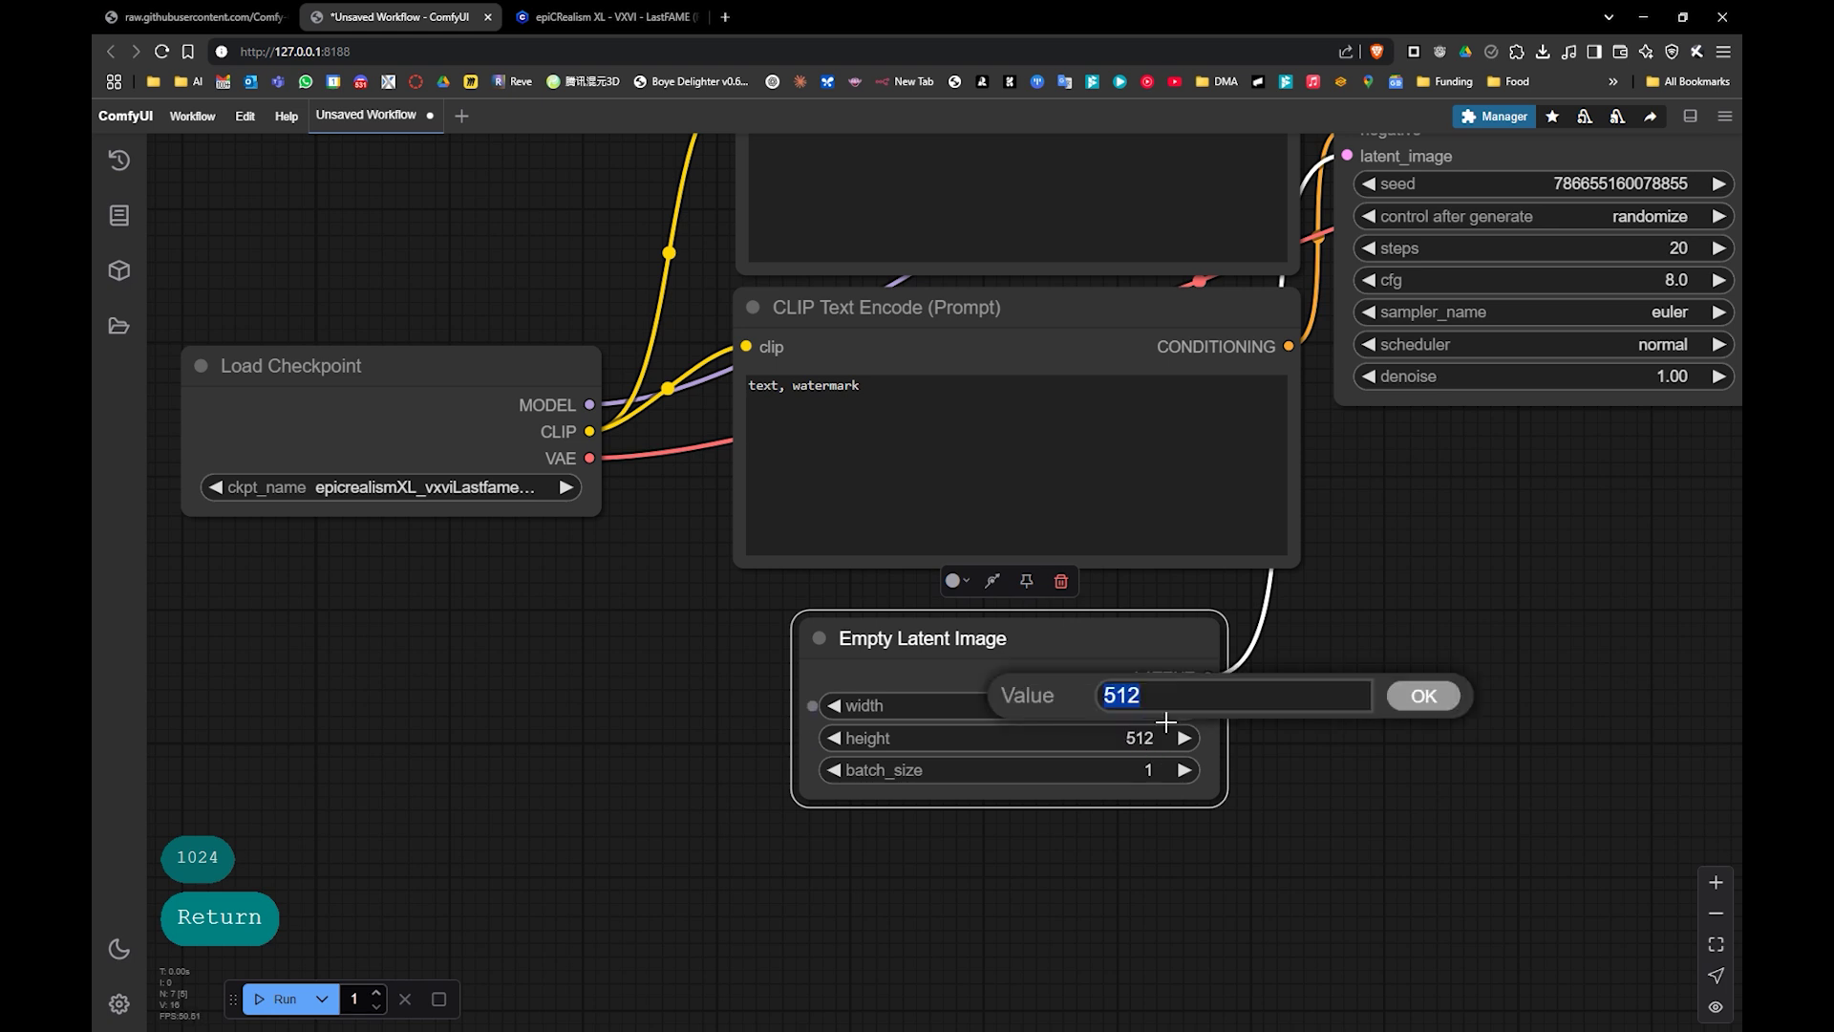
pyautogui.write('140')
pyautogui.press('BackSpace')
pyautogui.press('BackSpace')
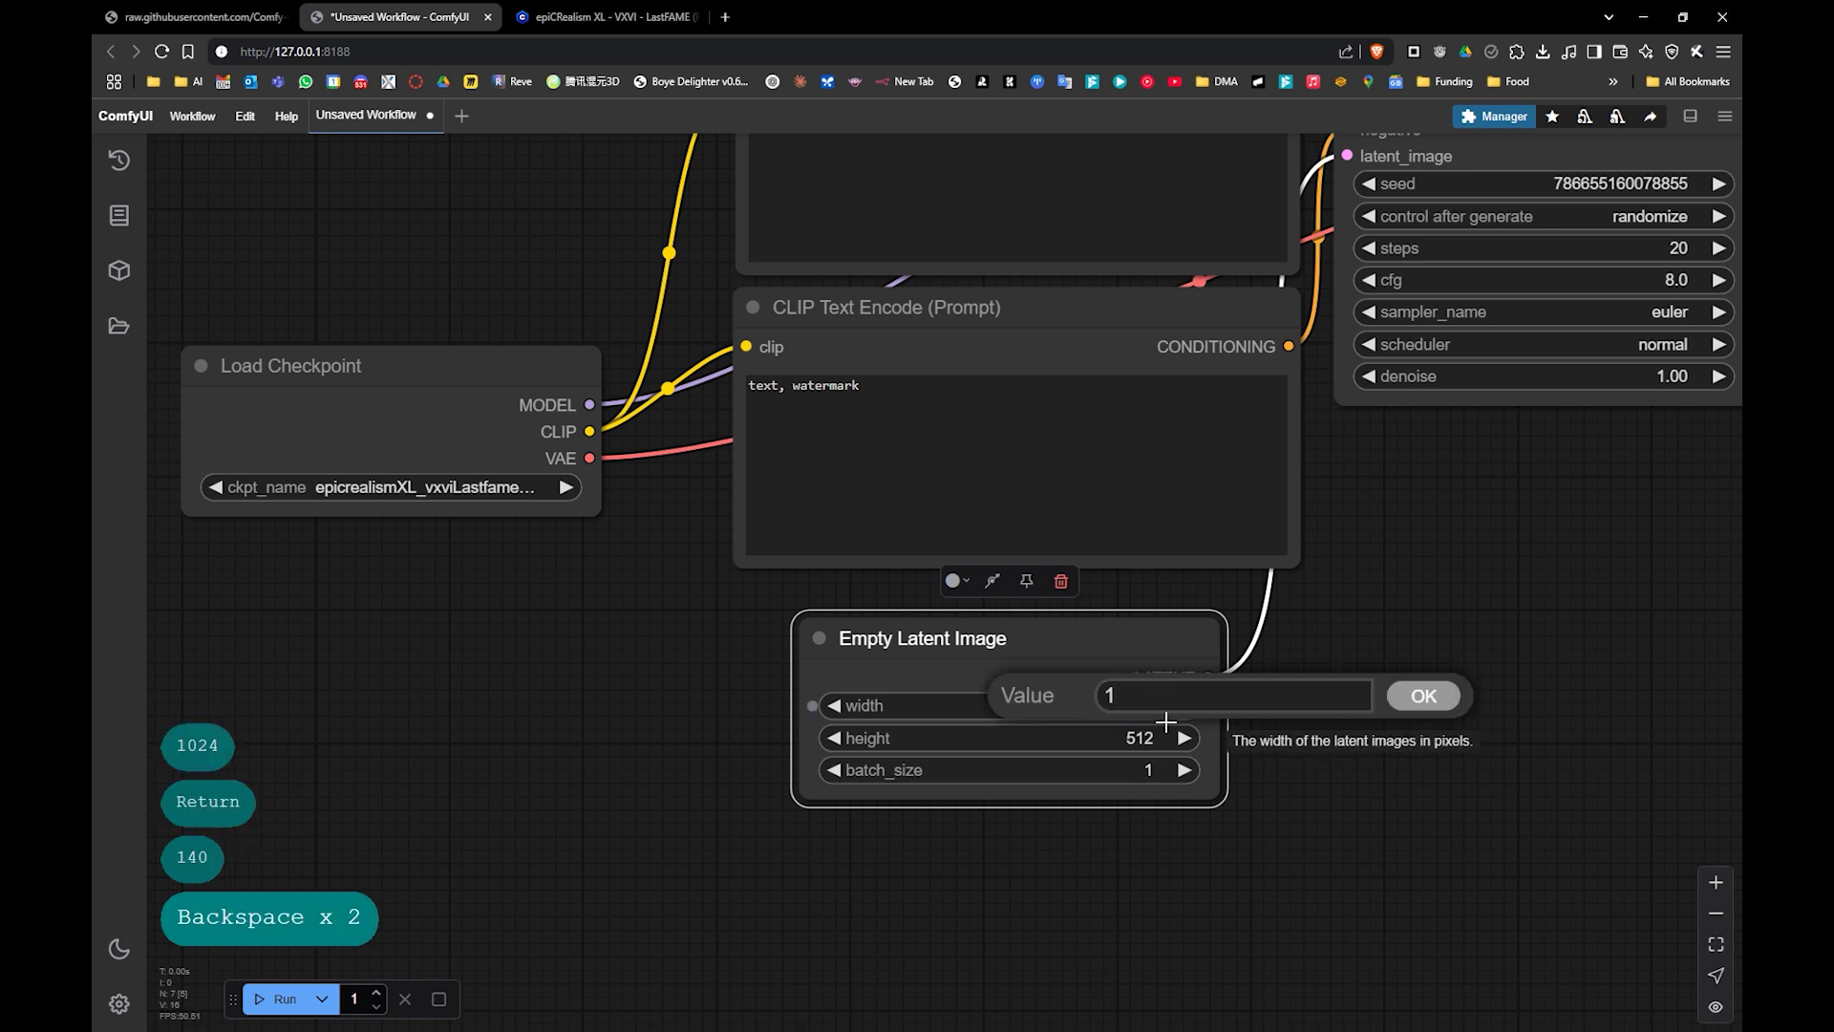
pyautogui.write('024')
pyautogui.press('Return')
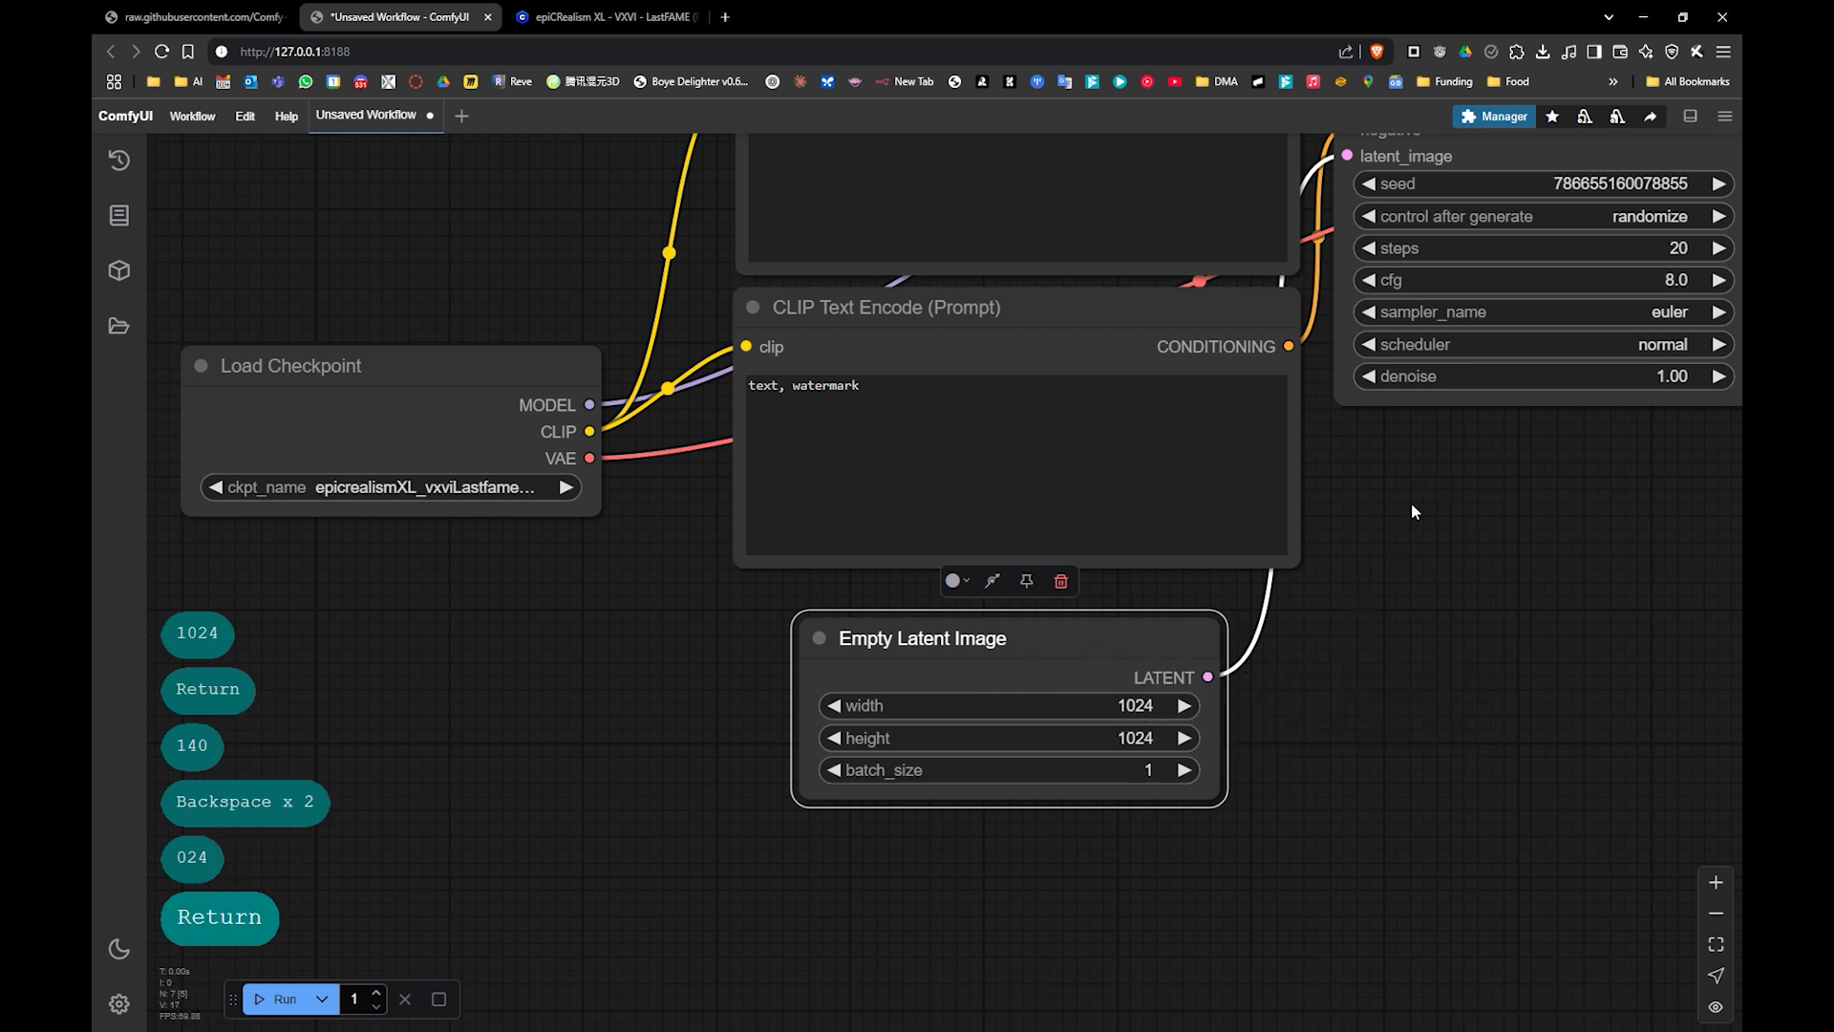
# - Check the KSampler settings and run the workflow once to generate the image
pyautogui.moveTo(1423, 462); pyautogui.dragTo(1290, 688)
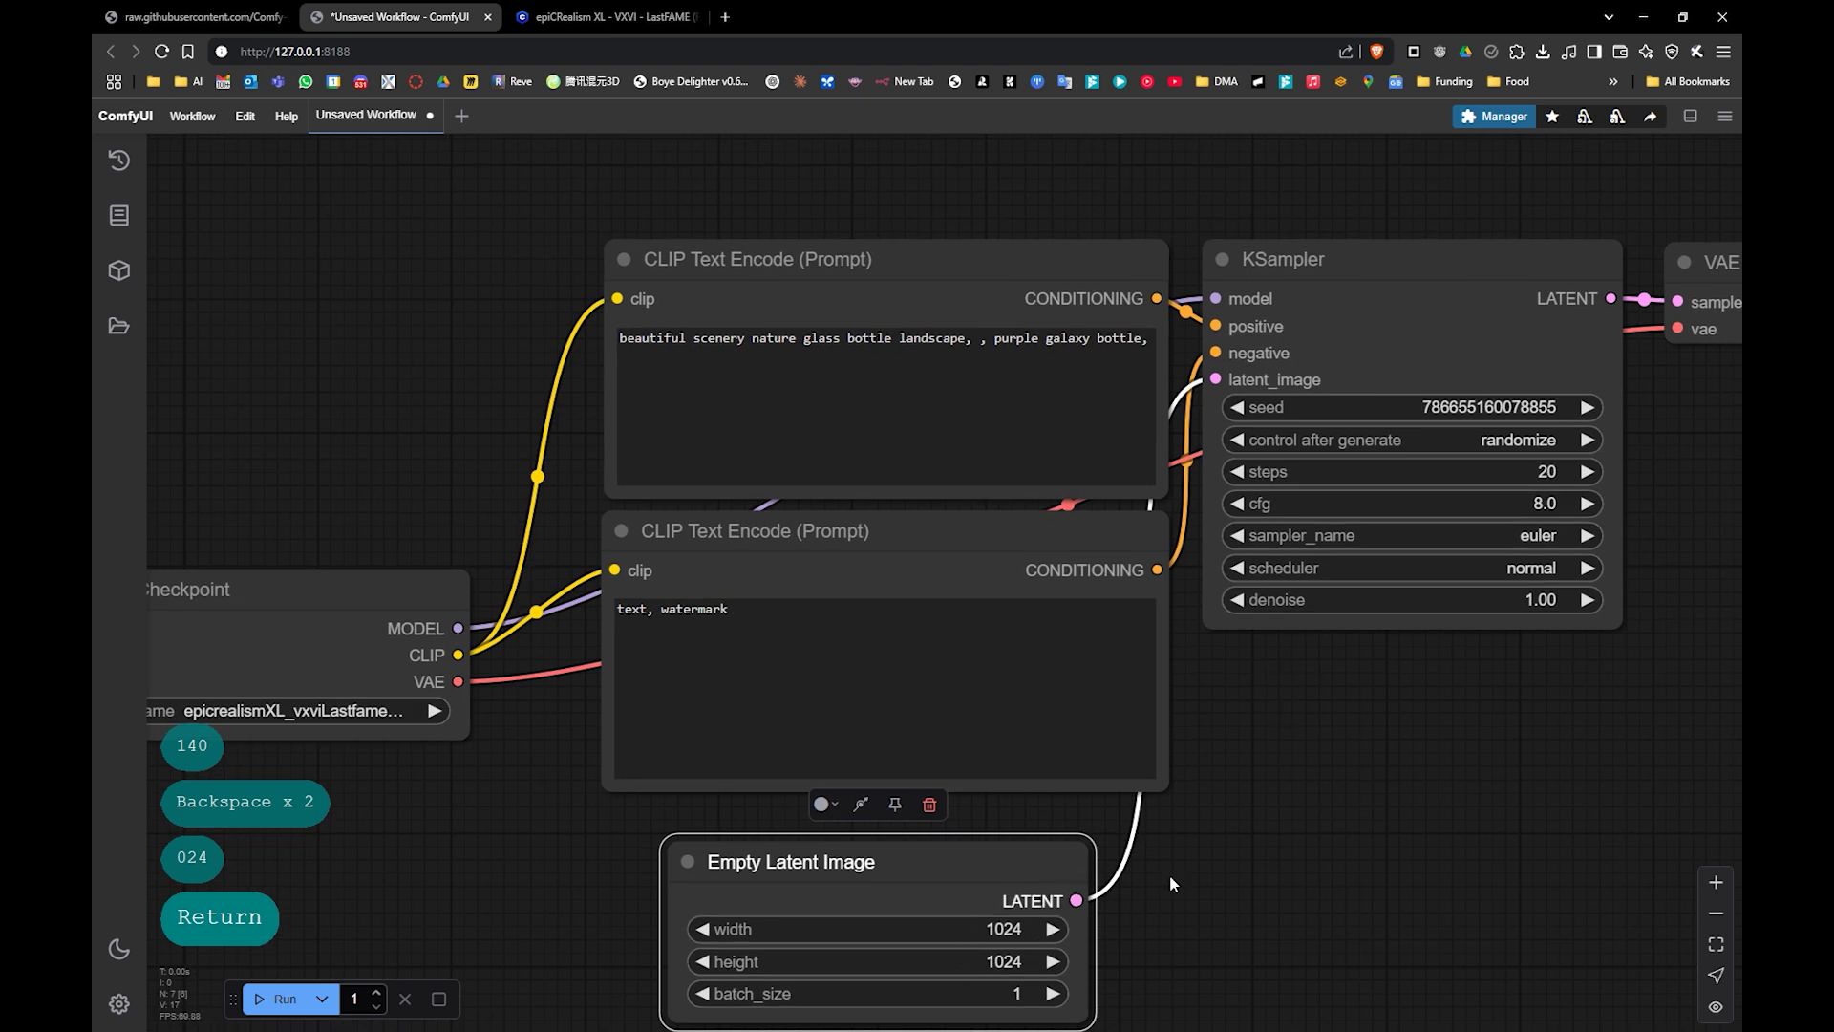
pyautogui.moveTo(1330, 739); pyautogui.dragTo(1100, 785)
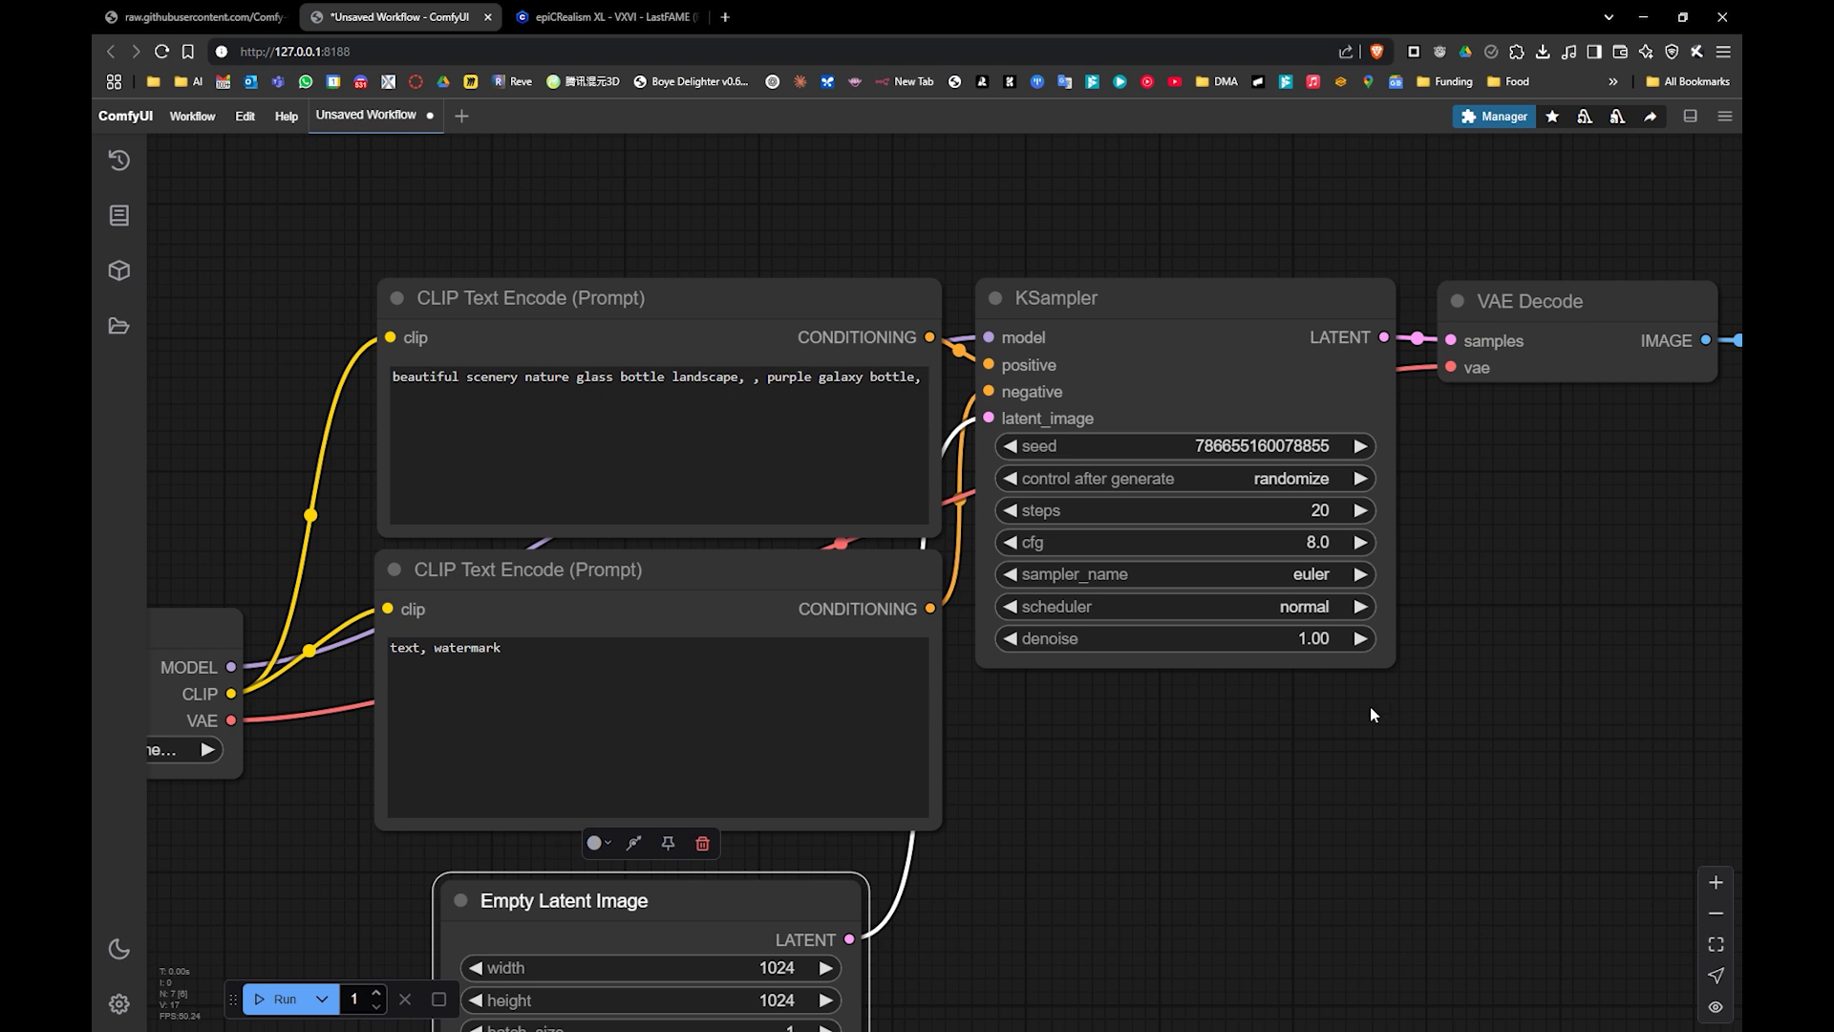
pyautogui.moveTo(1371, 714); pyautogui.dragTo(1359, 506)
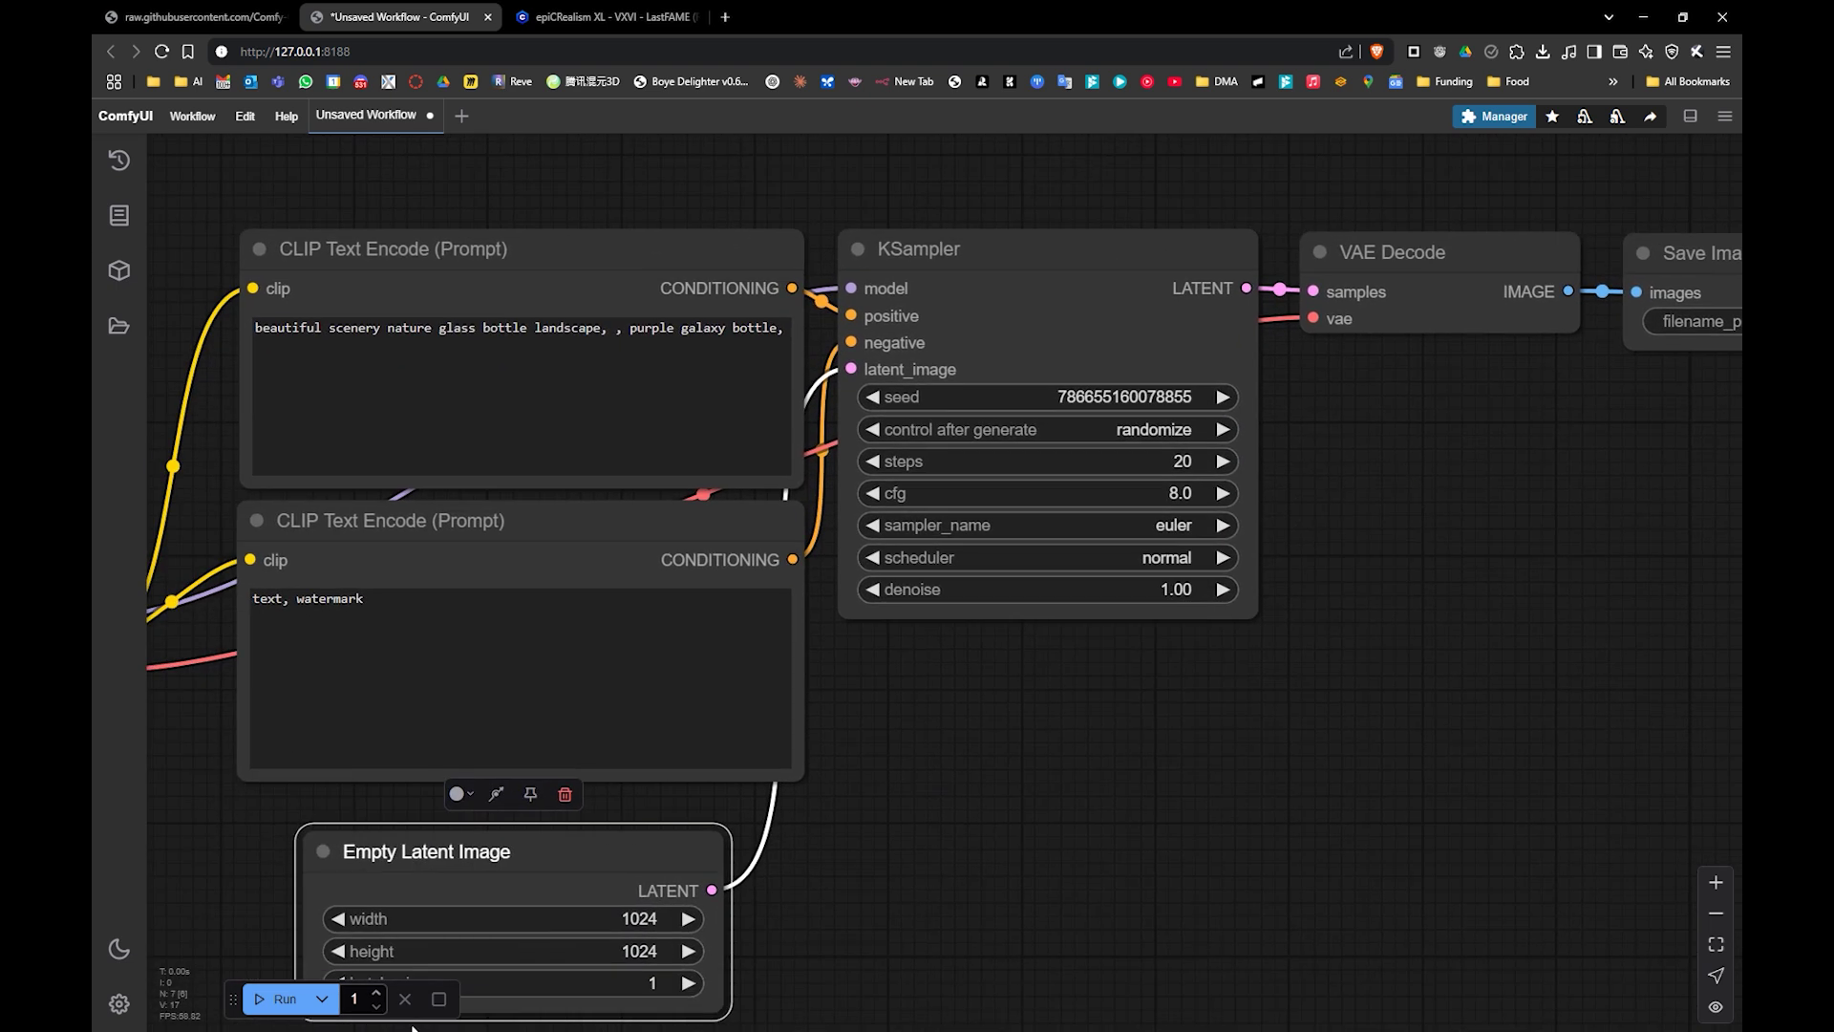
pyautogui.click(277, 999)
pyautogui.moveTo(482, 707); pyautogui.dragTo(875, 660)
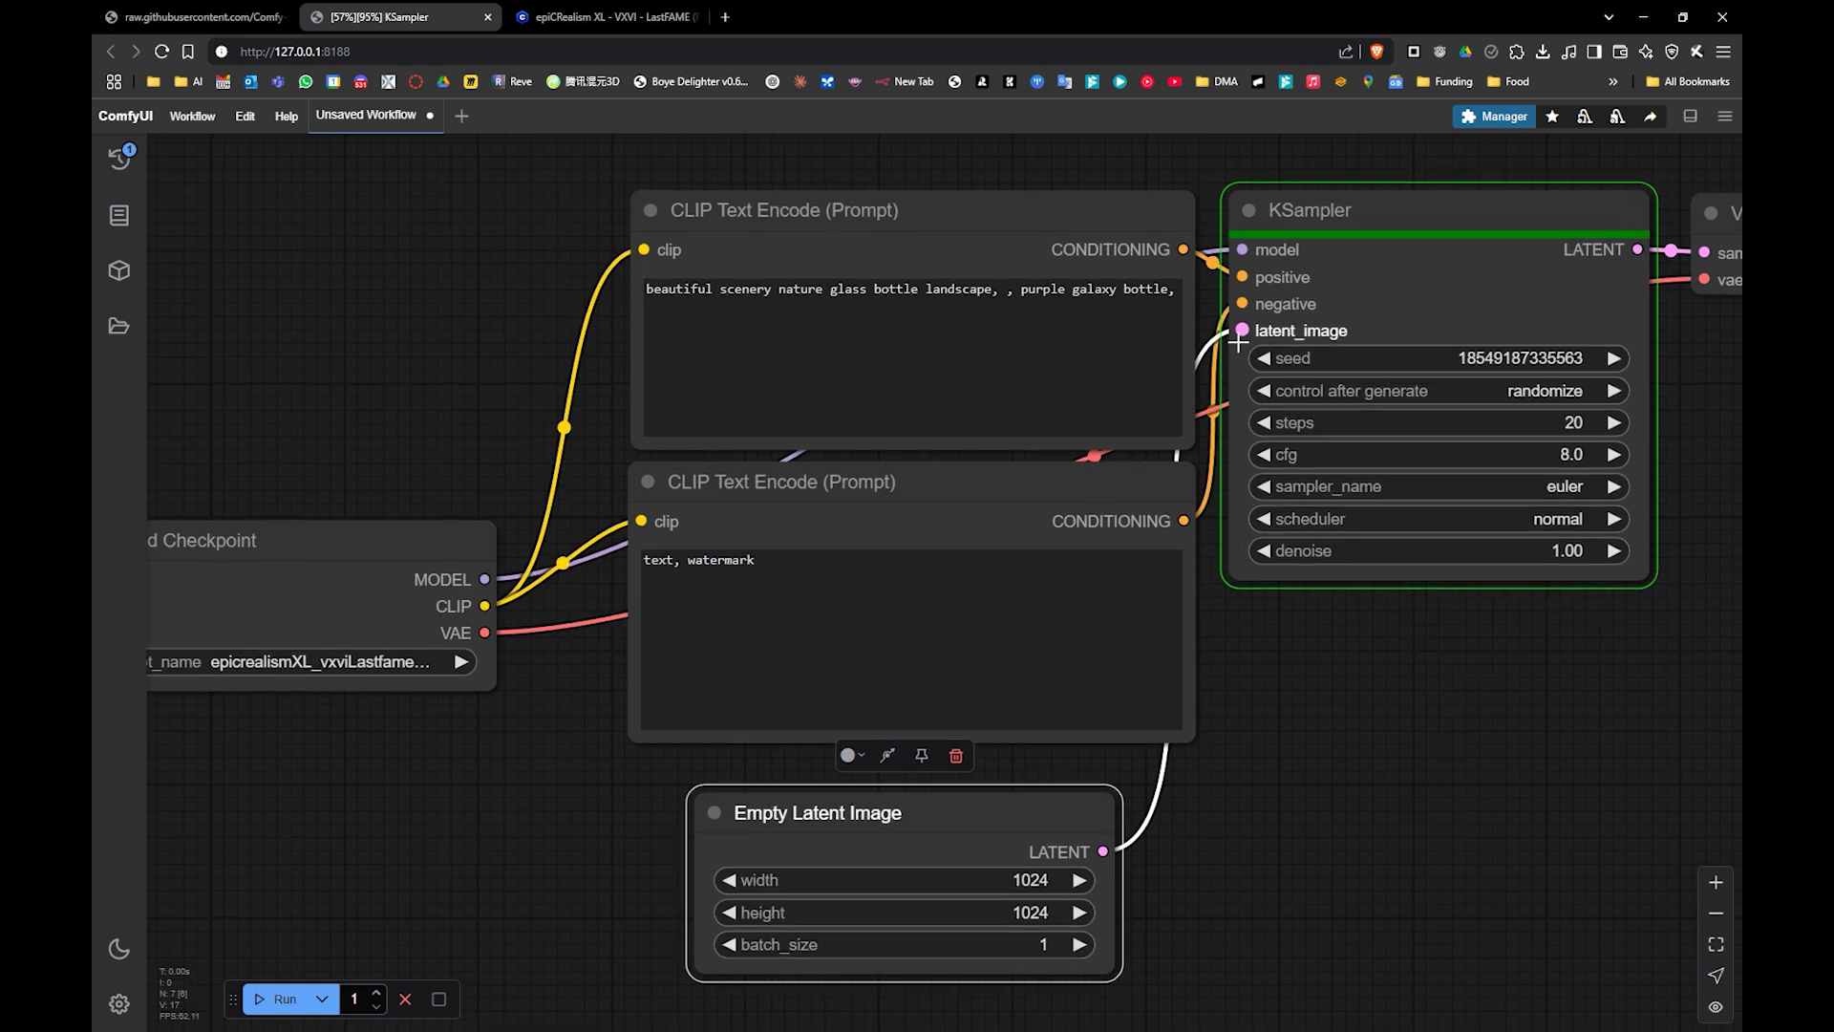
# - Examine the generated image in the Save Image node and review the whole node chain that produced it
pyautogui.hscroll(10, 888, 573)
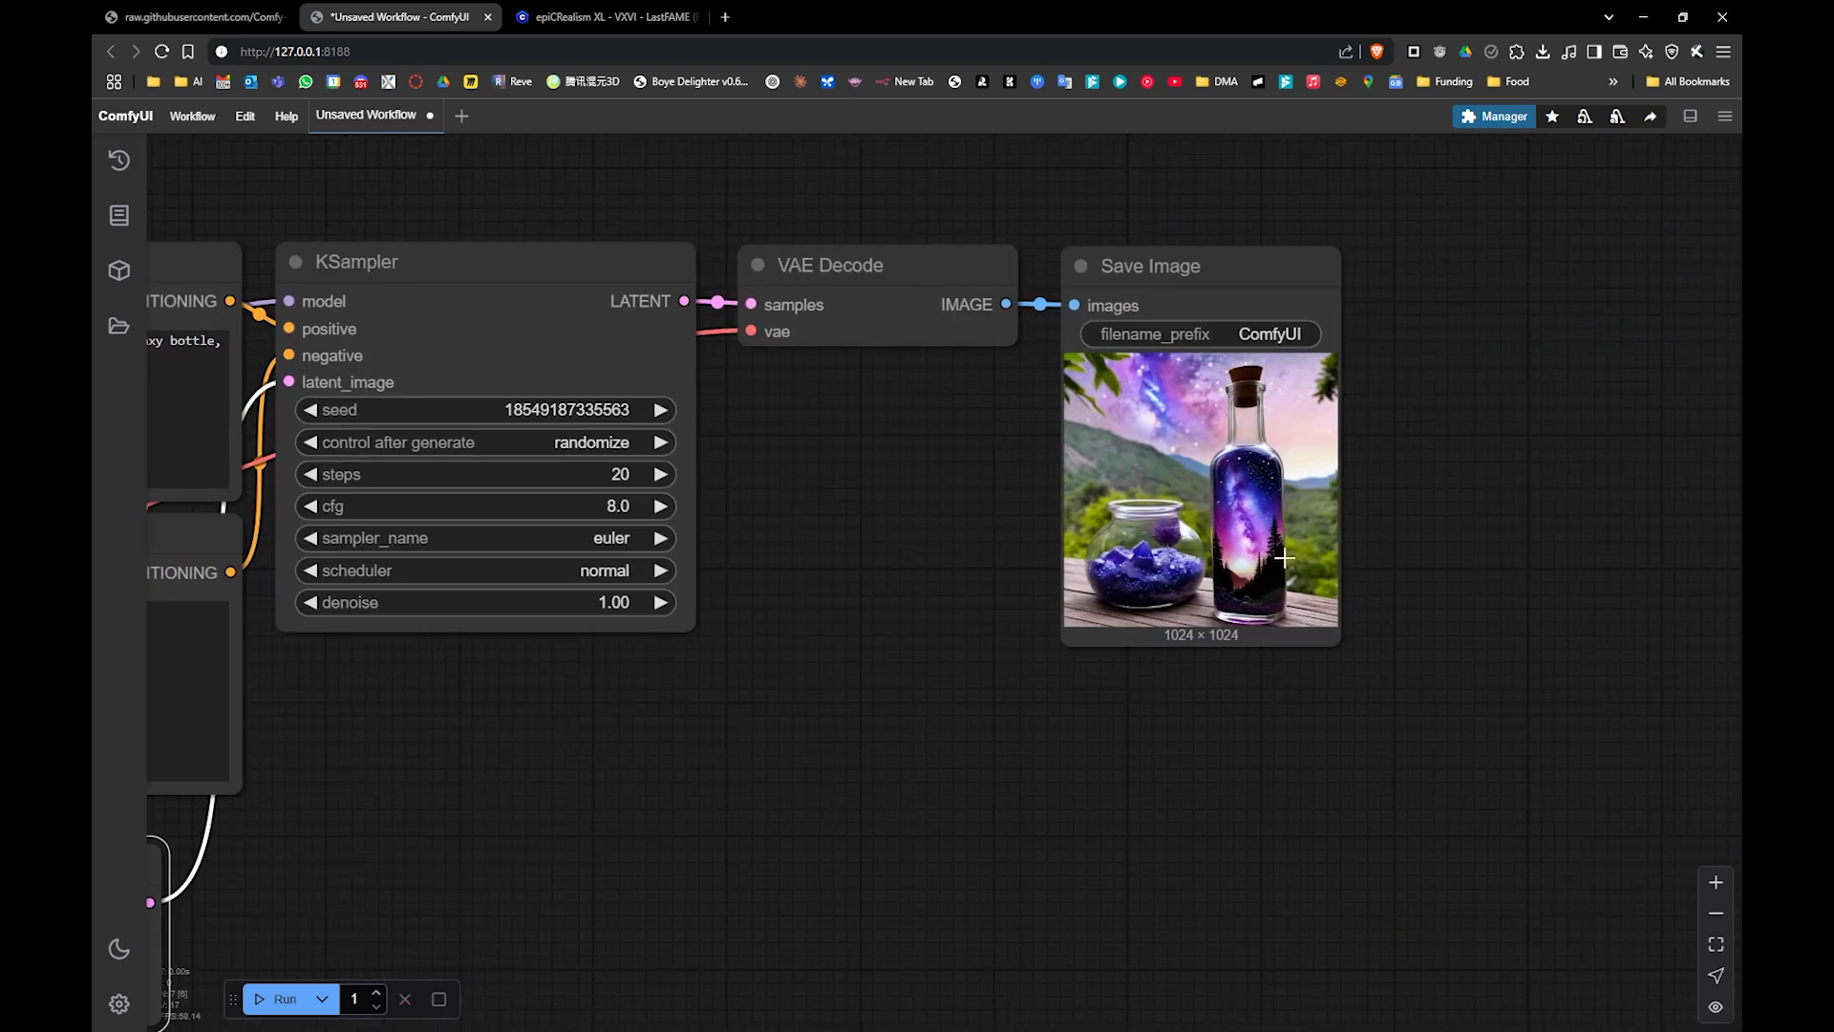
pyautogui.hscroll(3, 1284, 558)
pyautogui.scroll(3, 1170, 625)
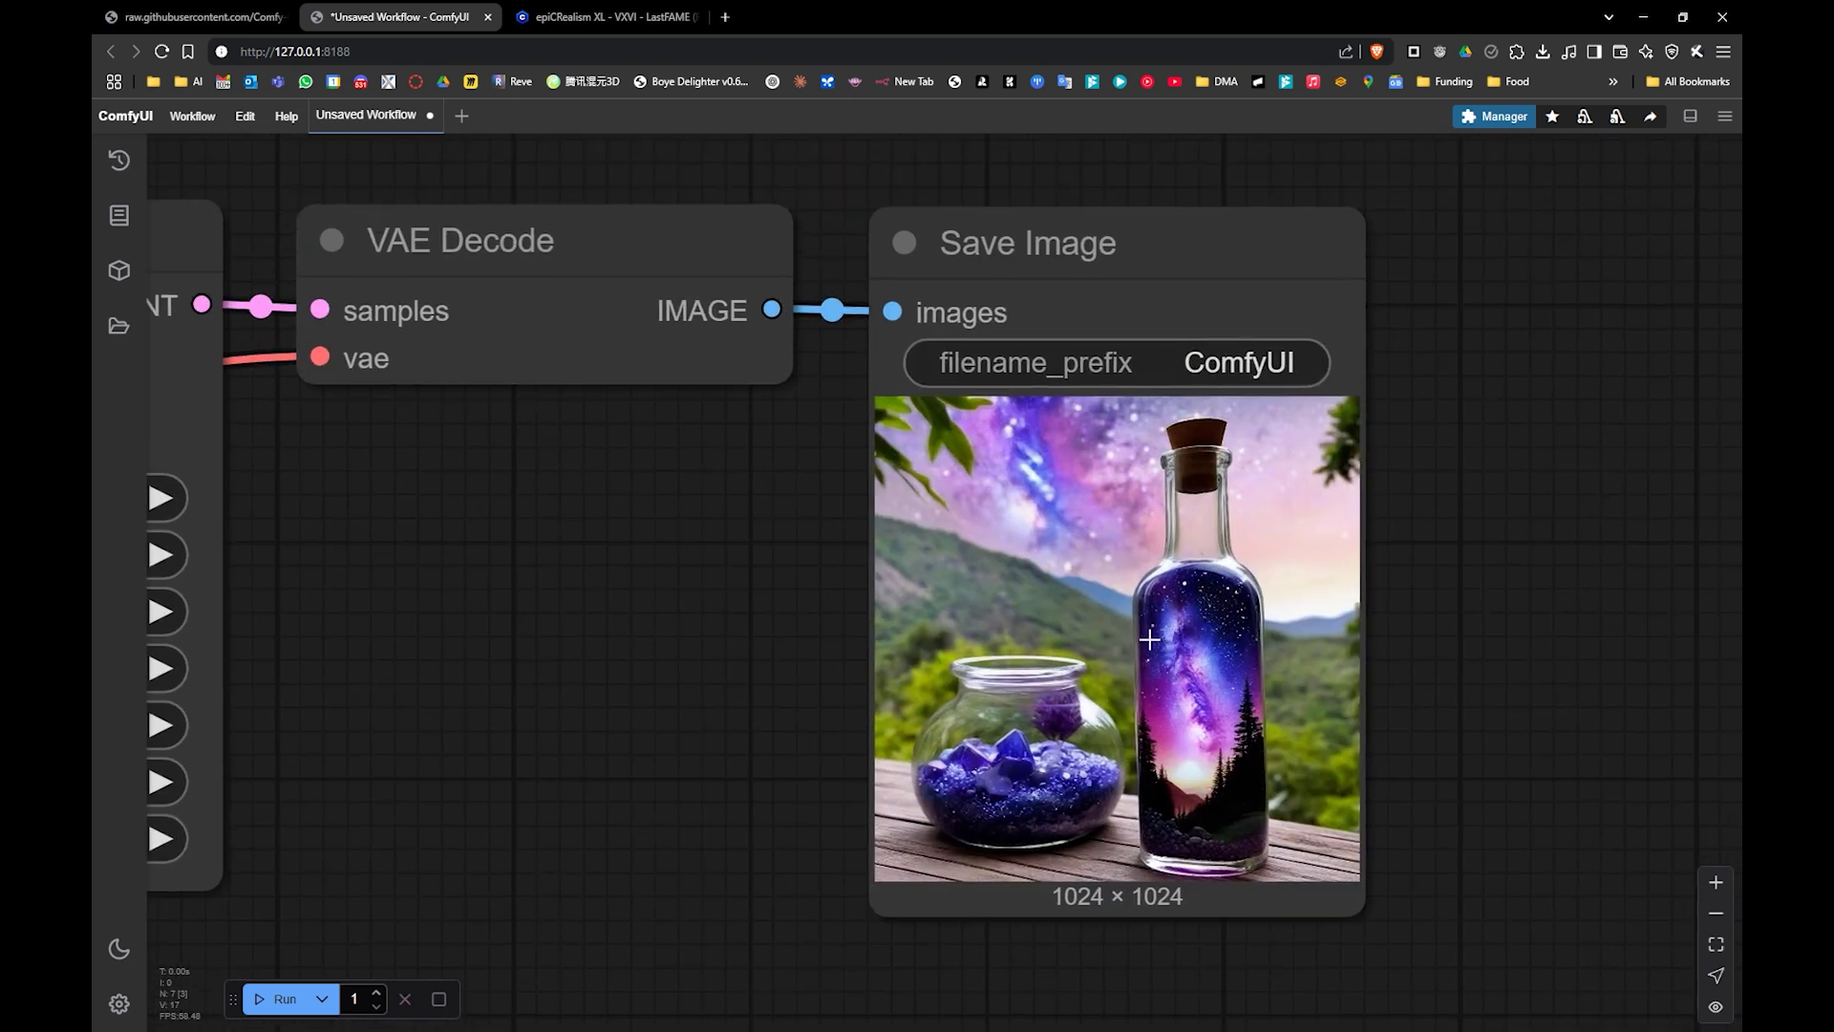
pyautogui.scroll(-5, 745, 597)
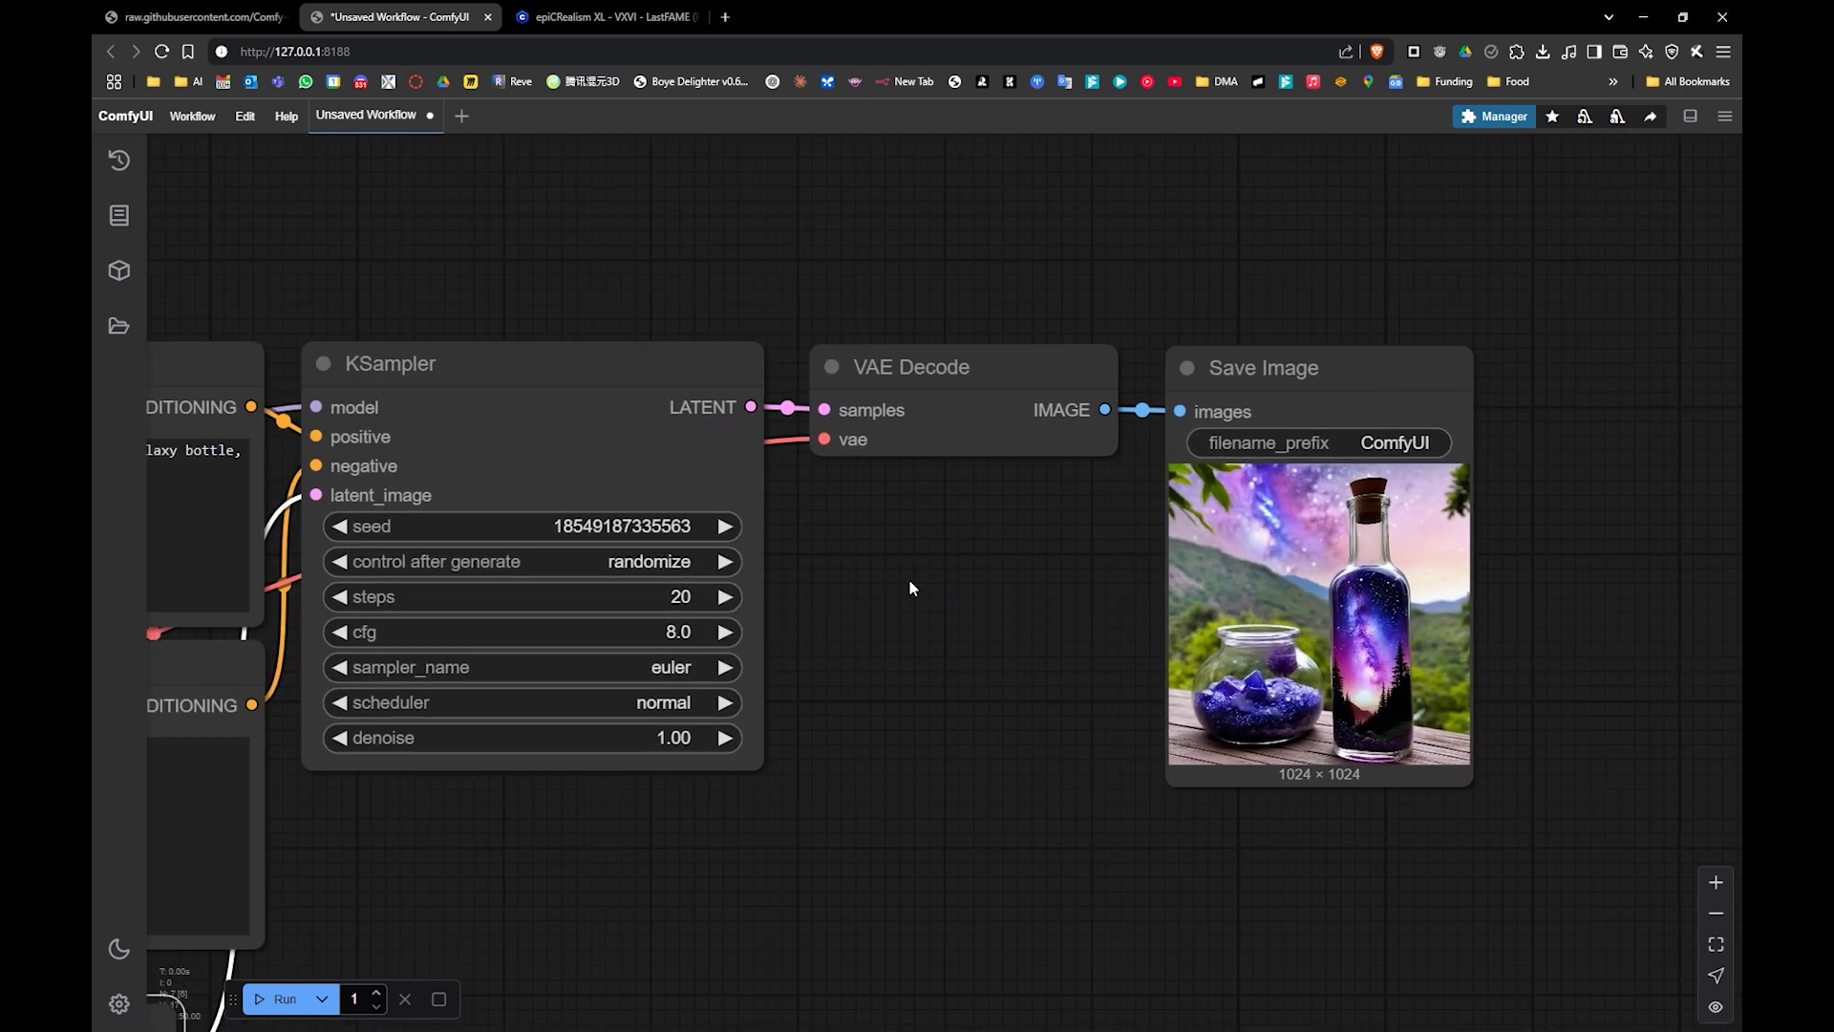
pyautogui.moveTo(908, 587); pyautogui.dragTo(1086, 618)
pyautogui.moveTo(553, 565); pyautogui.dragTo(806, 565)
pyautogui.scroll(-2, 723, 558)
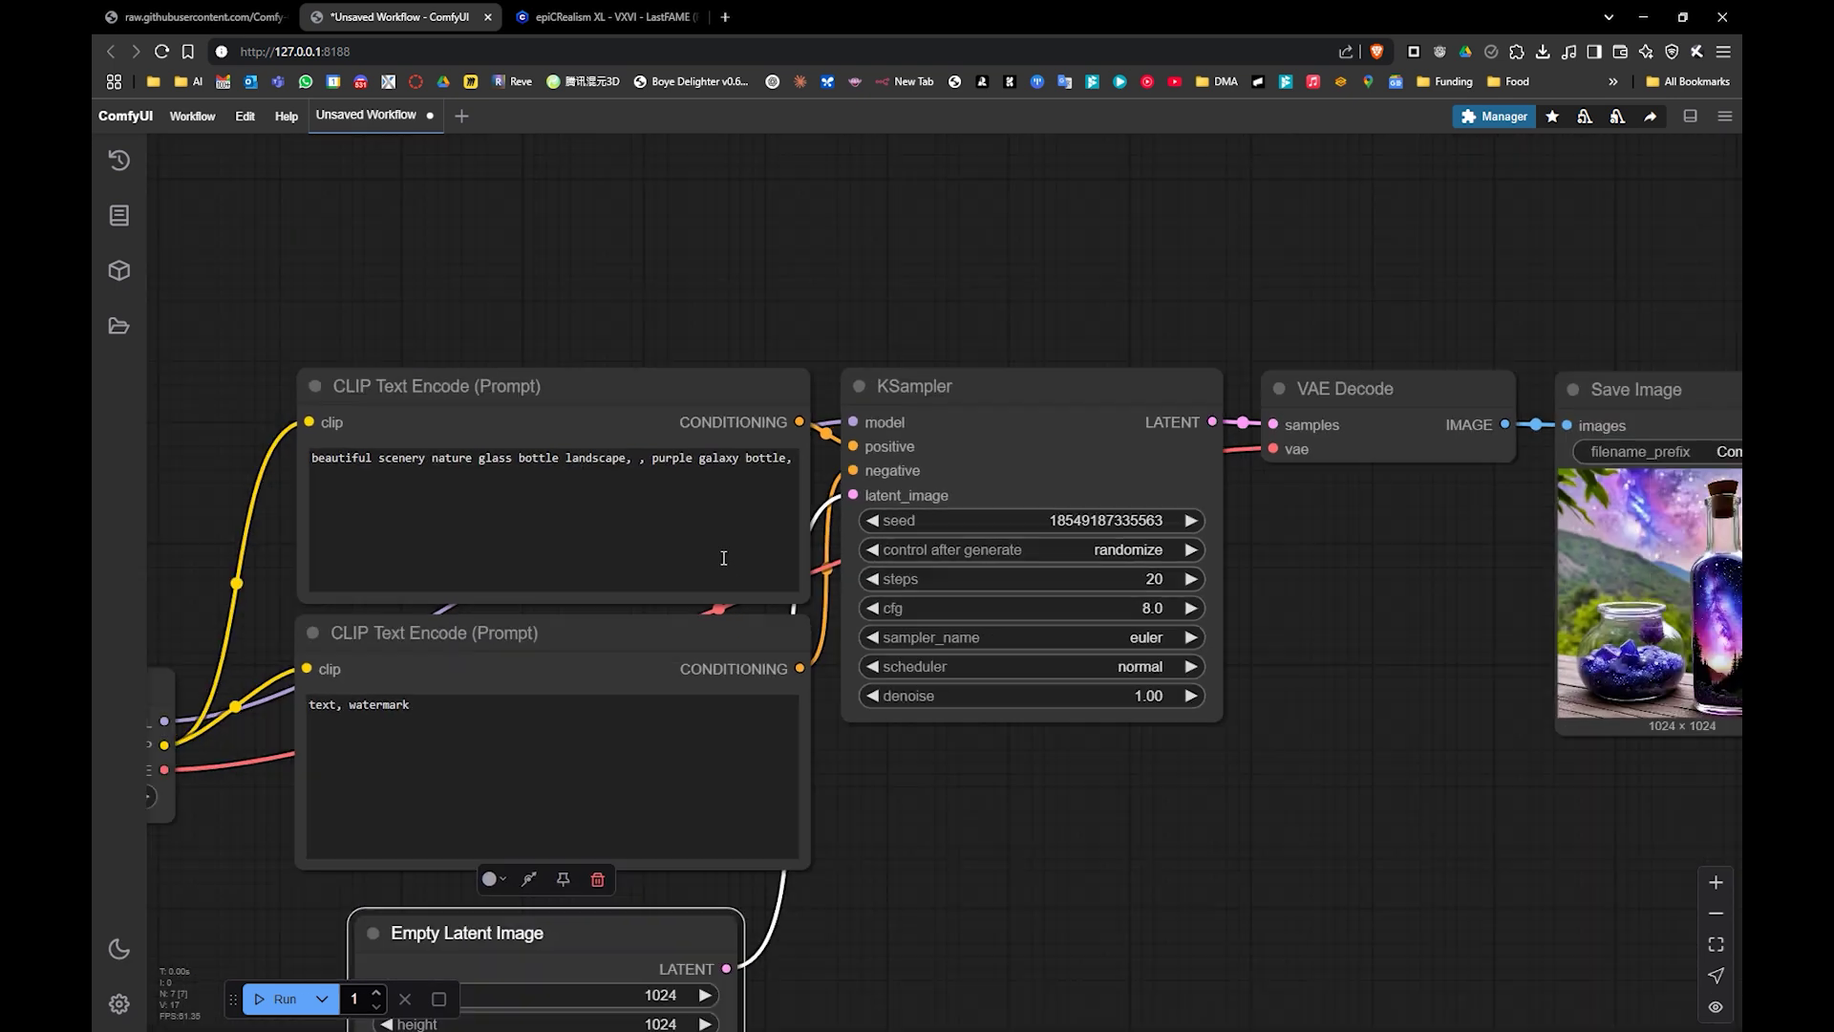
pyautogui.scroll(-4, 724, 557)
pyautogui.moveTo(688, 516); pyautogui.dragTo(831, 503)
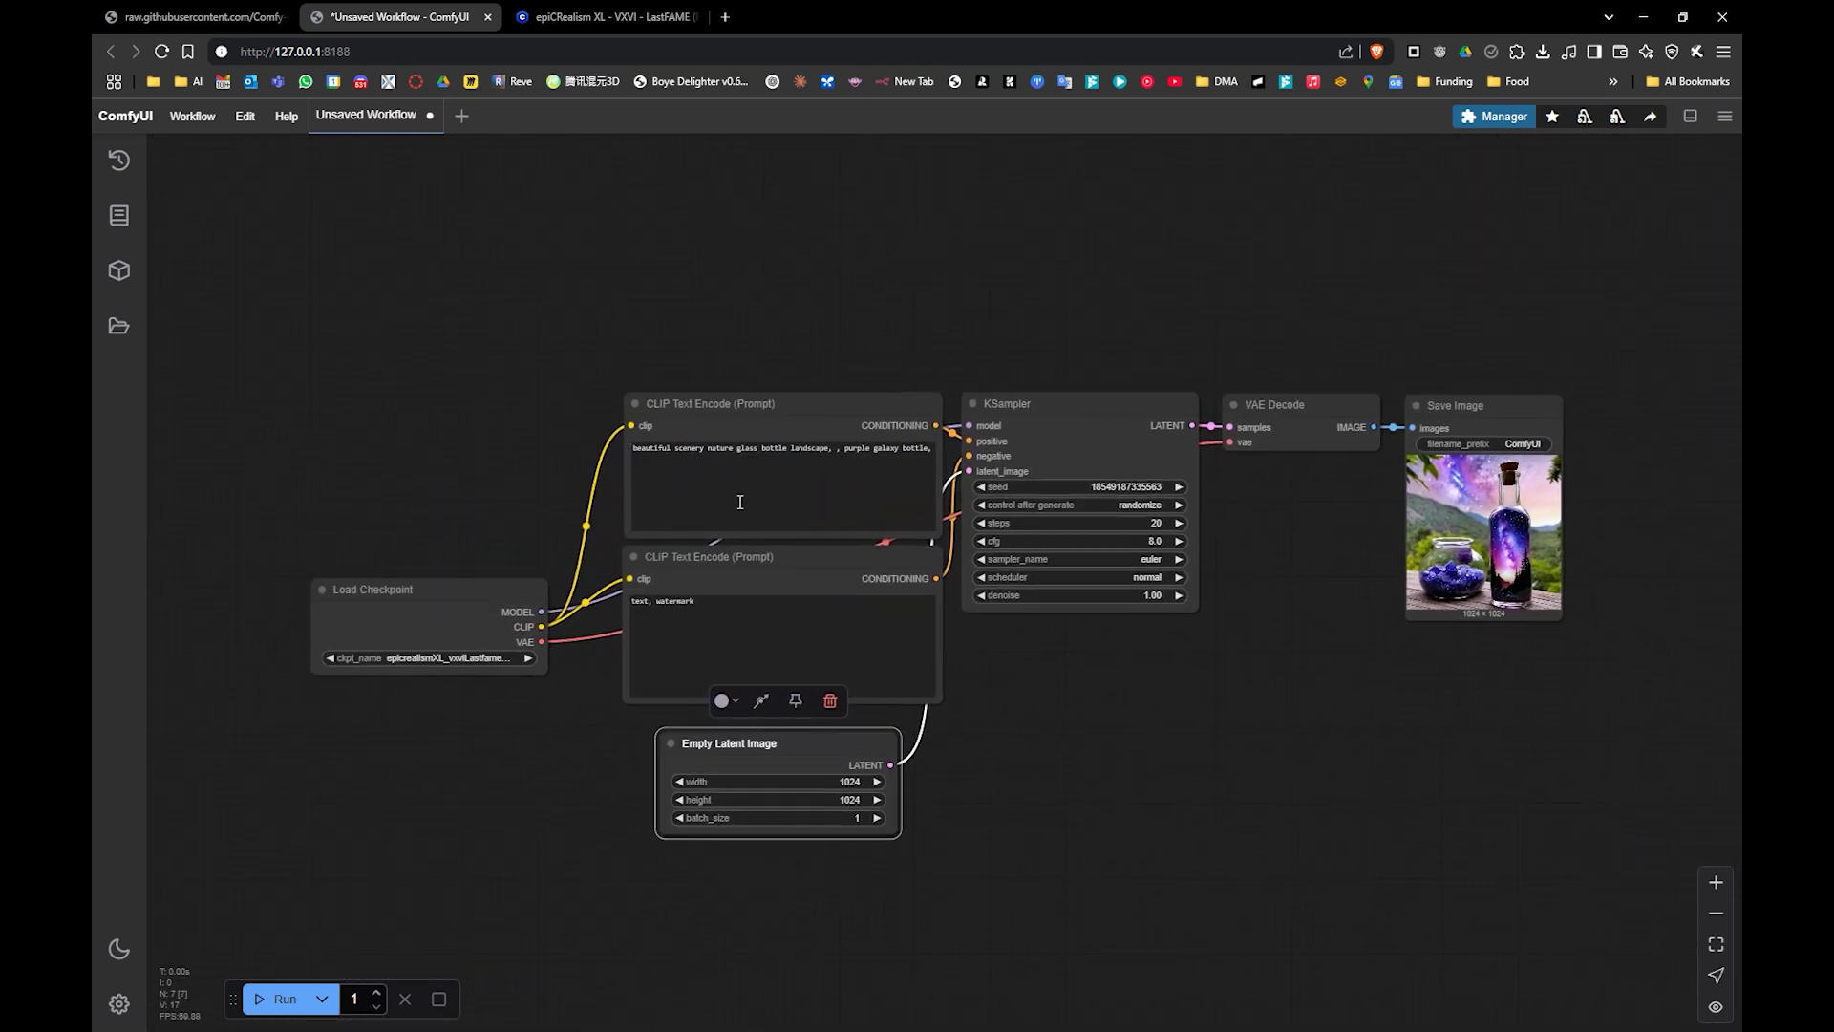